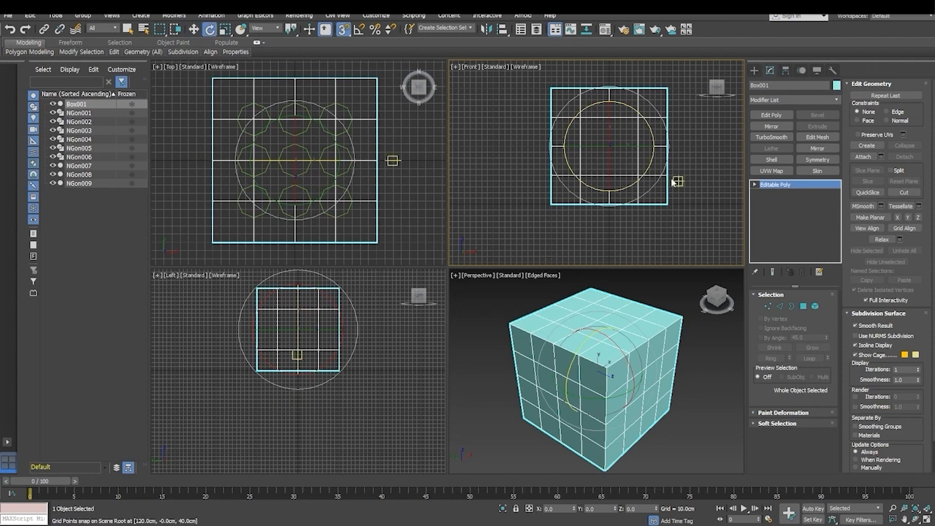
left_click_drag(571, 364, 579, 352)
key("ctrl+z")
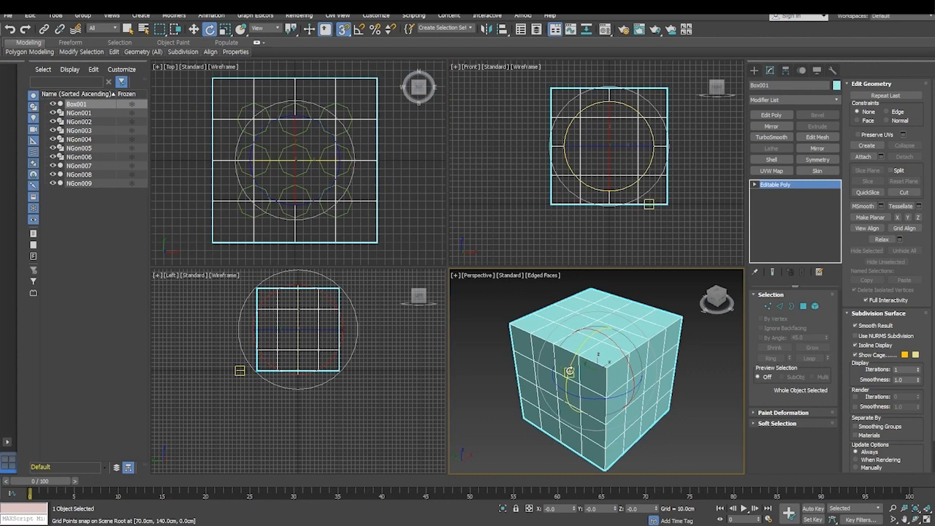
left_click_drag(569, 371, 581, 357, "shift")
left_click(506, 308)
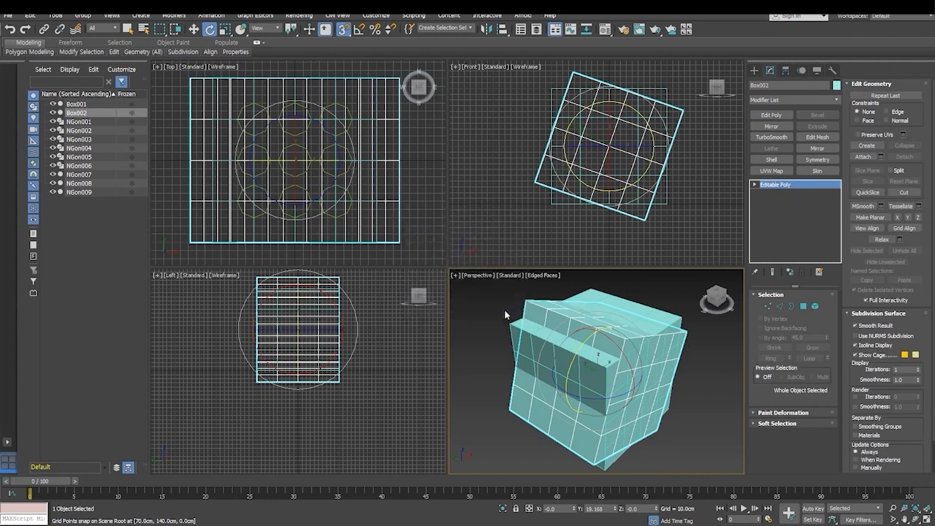
left_click_drag(567, 373, 582, 348)
right_click(582, 348)
- Turn on angle snapping for rotating the box
left_click(360, 30)
mouse_move(574, 361)
left_mouse_down()
mouse_move(585, 341)
mouse_move(574, 361)
left_mouse_up()
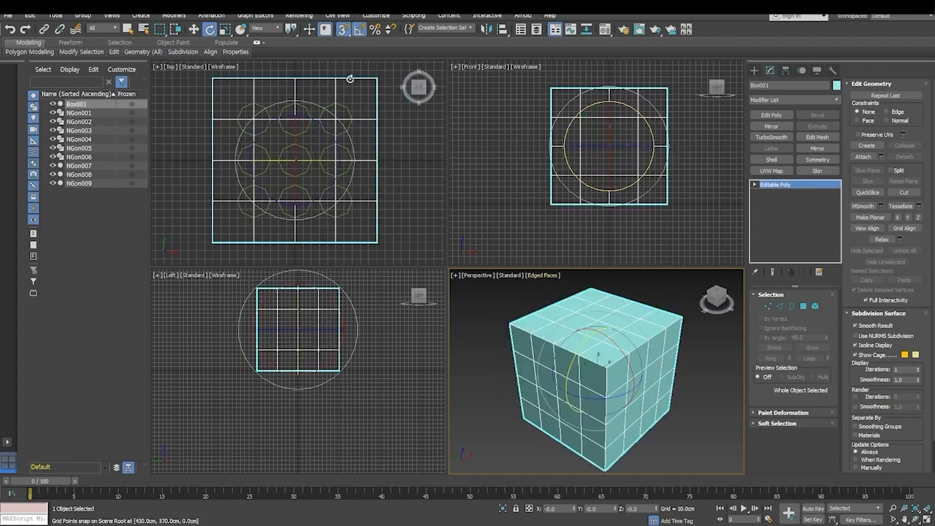
left_click(359, 29)
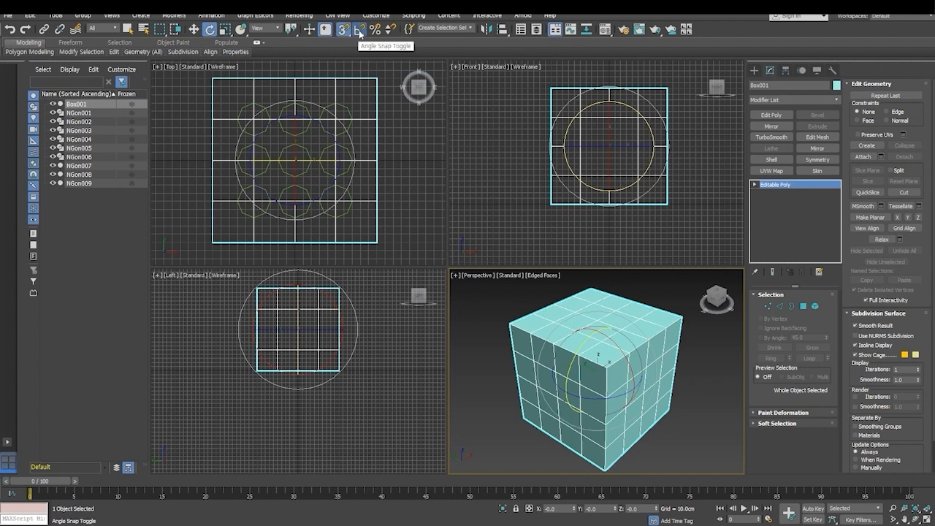
left_click(360, 31)
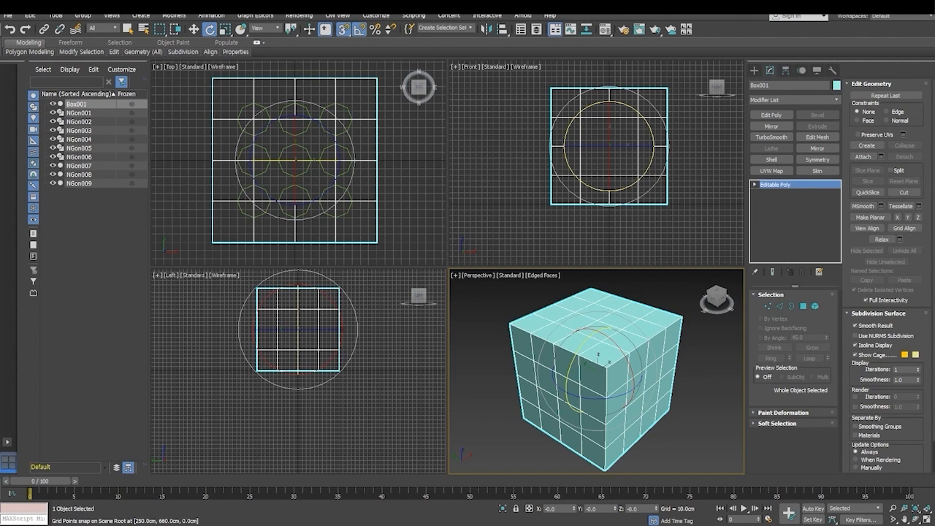
- Maximize the Top viewport and activate the Cut tool on the box
right_click(245, 171)
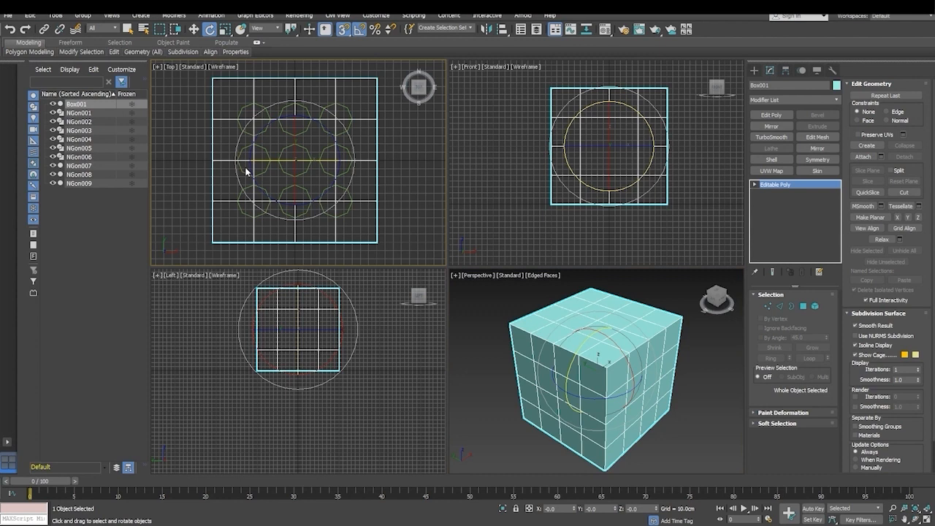
key("alt+w")
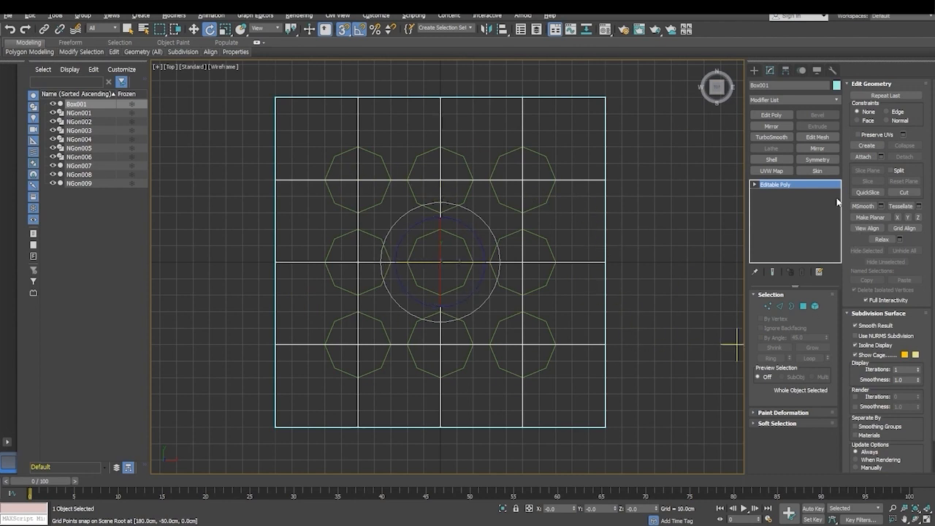
left_click(905, 193)
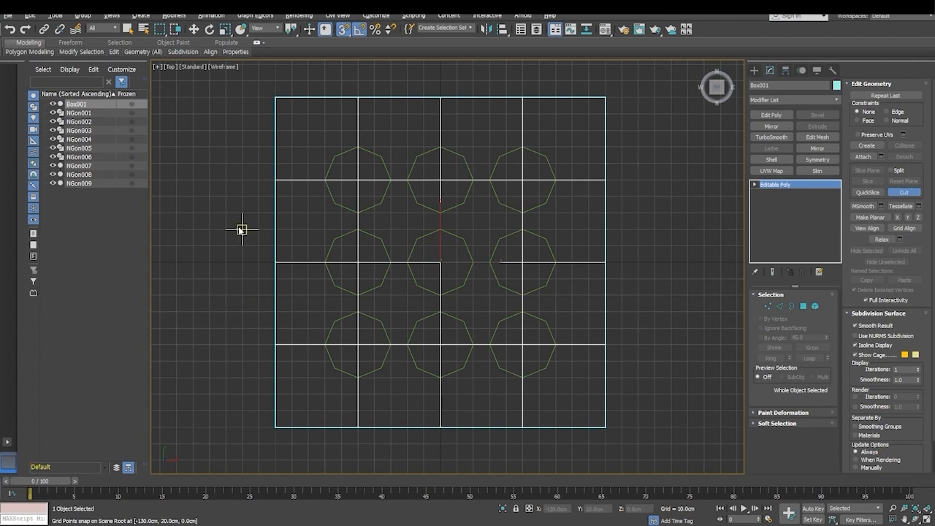
scroll(422, 196, "up", 3)
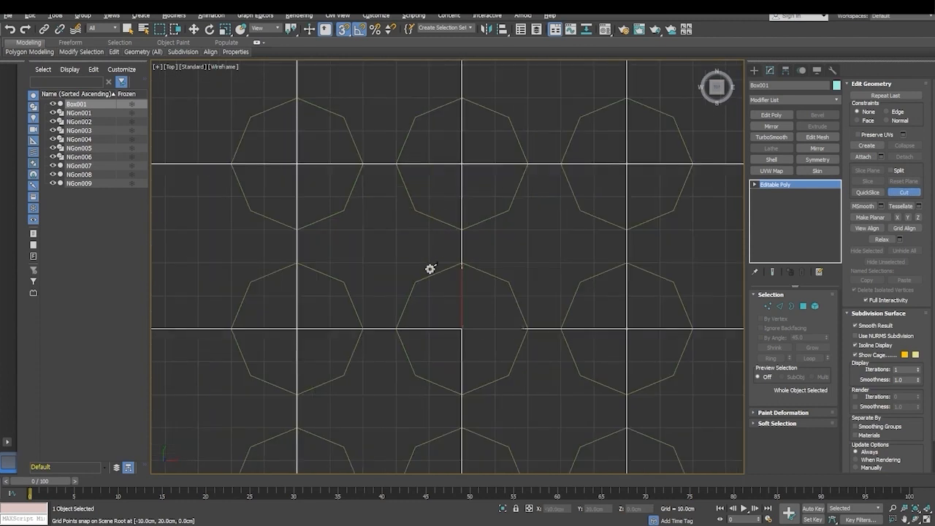
middle_click_drag(471, 329, 434, 233)
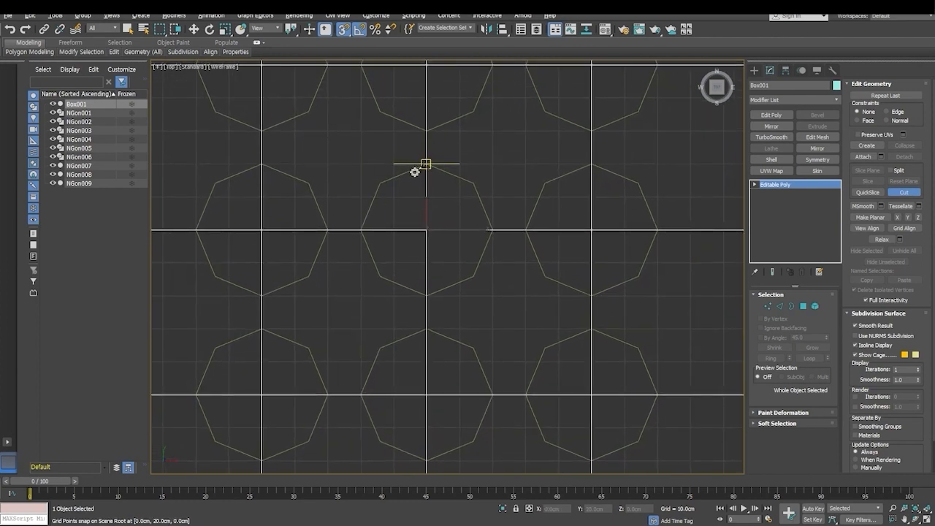
scroll(414, 173, "up", 2)
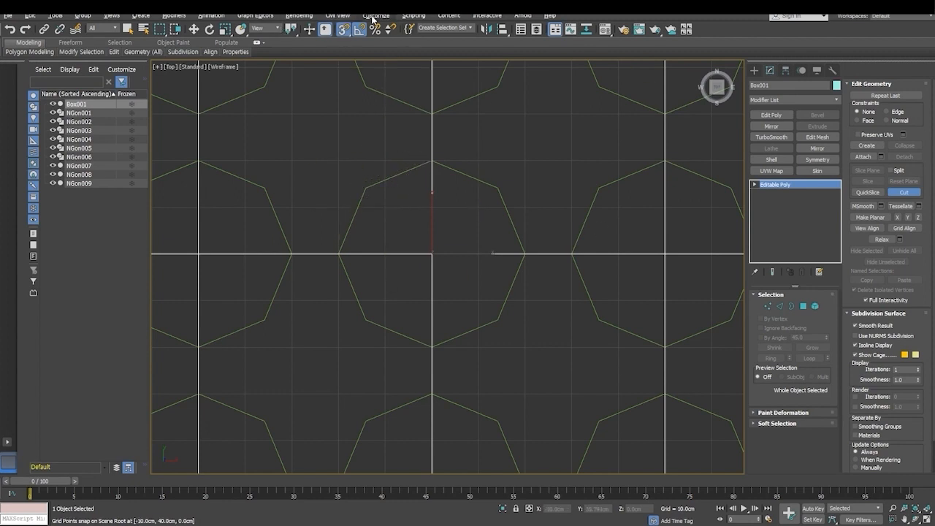
- Enable Vertex snapping in addition to the grid points and grid lines snaps
right_click(344, 29)
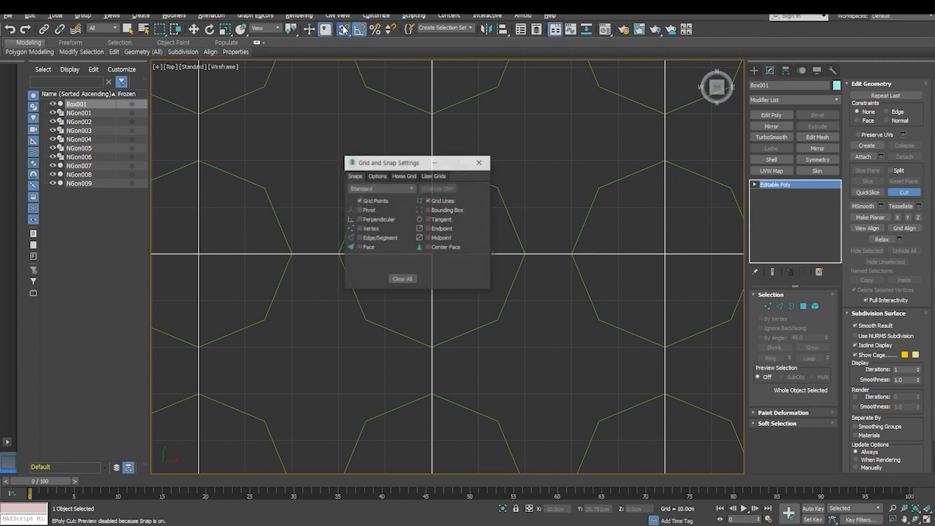
left_click(360, 229)
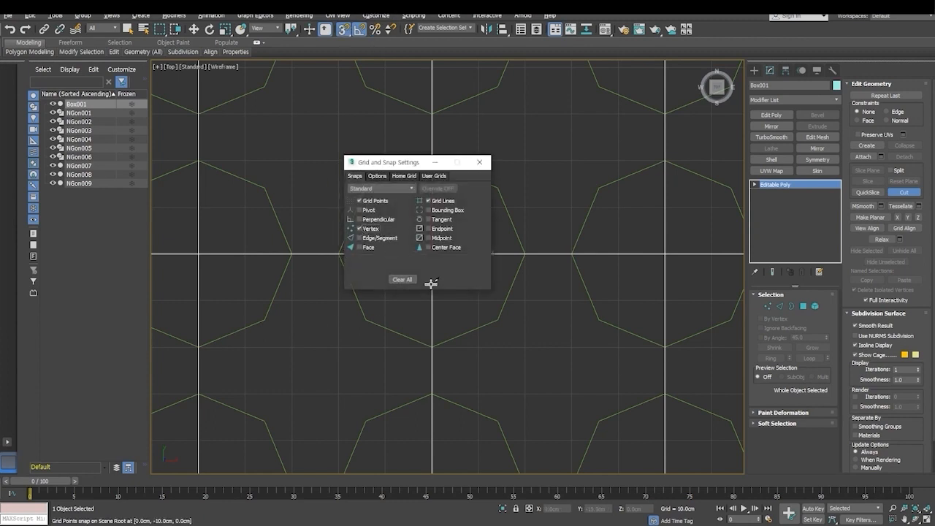
left_click(480, 162)
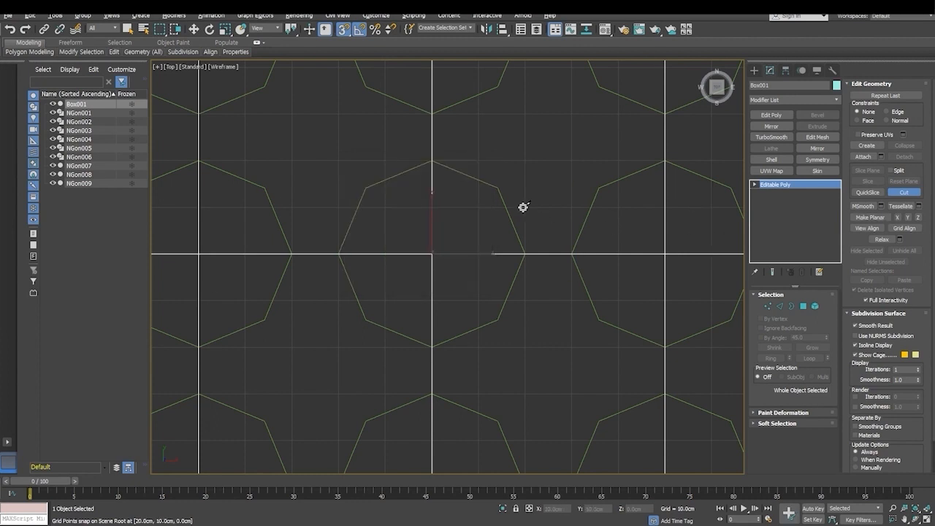
- Cut the central octagon's outline into the box's upper face, following all eight vertices of the guide shape, and end the cut
scroll(532, 253, "down", 4)
middle_click_drag(539, 221, 489, 227)
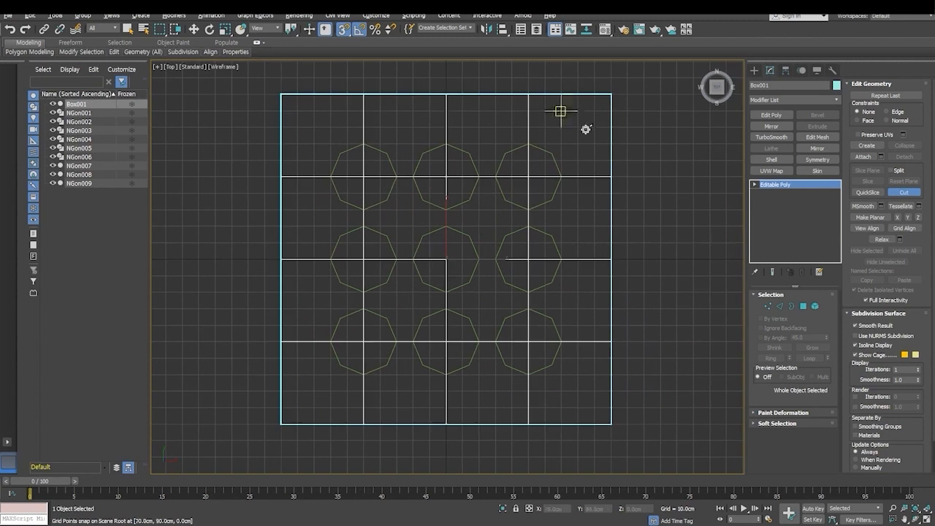
scroll(495, 221, "up", 5)
middle_click_drag(402, 288, 481, 177)
scroll(470, 201, "up", 2)
middle_click_drag(469, 232, 471, 239)
left_click(899, 195)
left_click(898, 197)
left_click(446, 136)
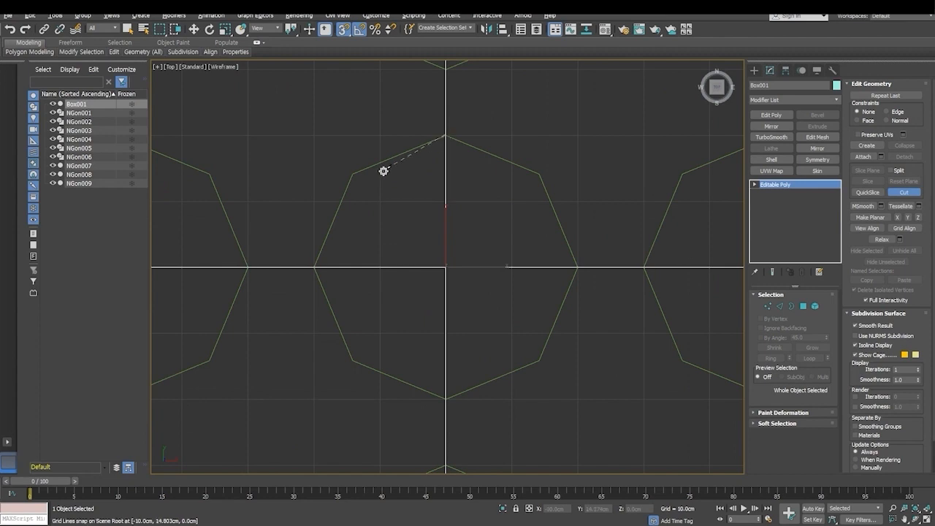
left_click(351, 177)
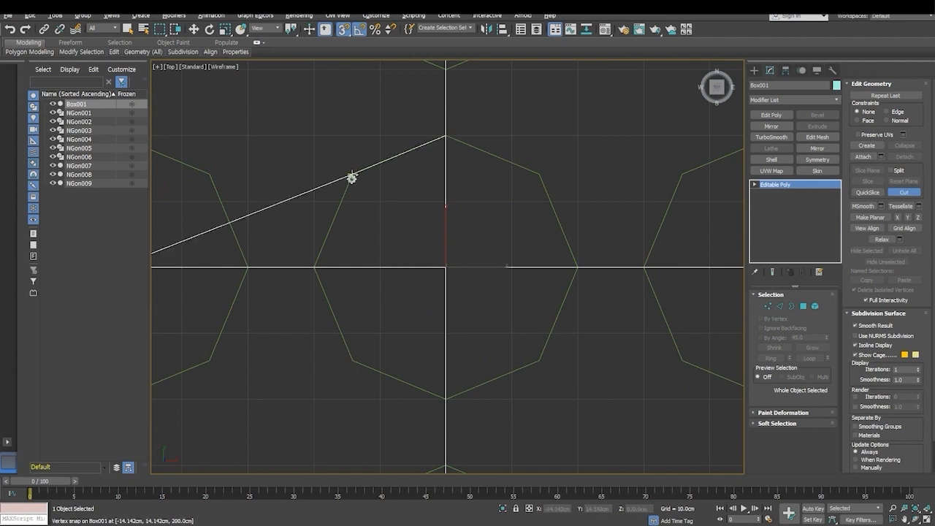
left_click(315, 267)
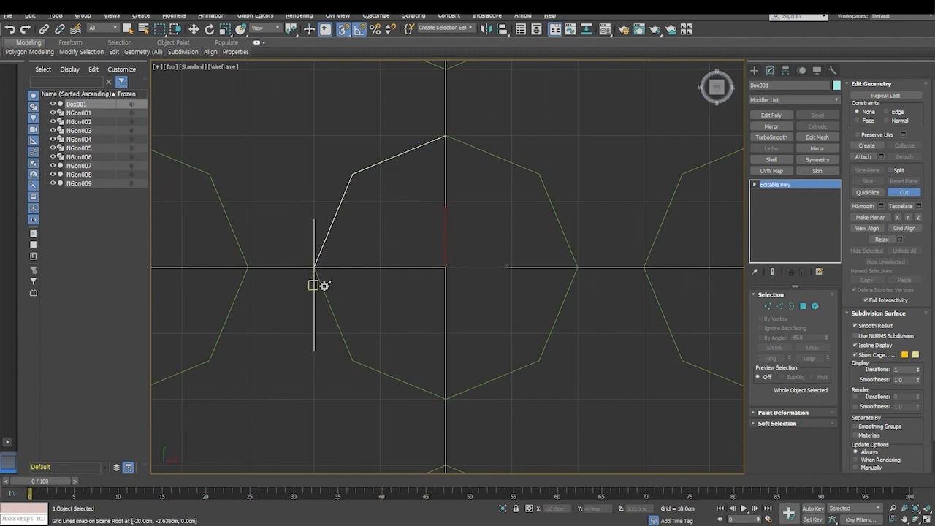
left_click(352, 360)
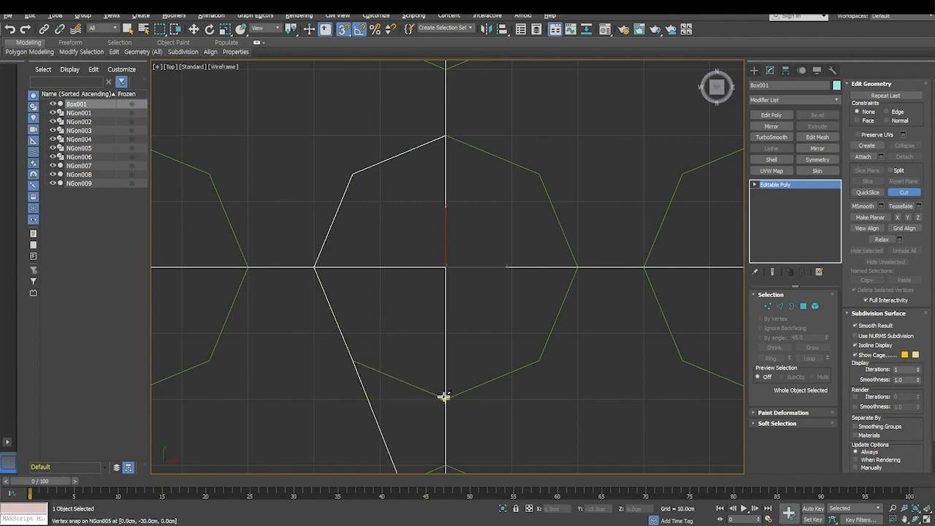
left_click(445, 398)
left_click(540, 361)
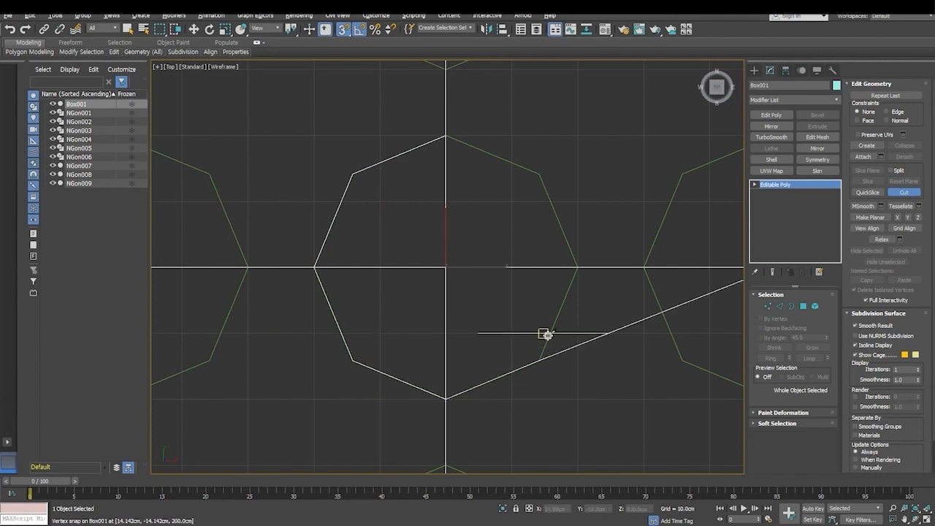
left_click(577, 266)
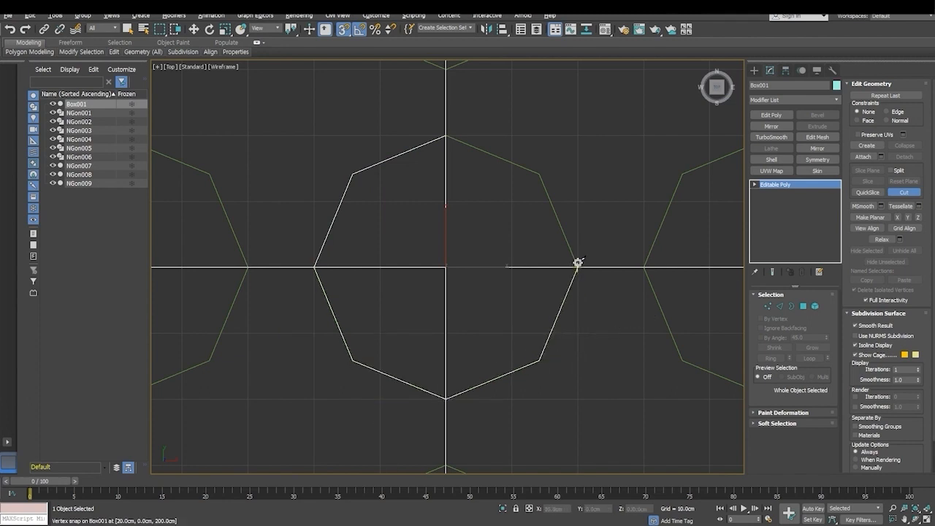
left_click(540, 174)
left_click(446, 137)
scroll(467, 229, "down", 5)
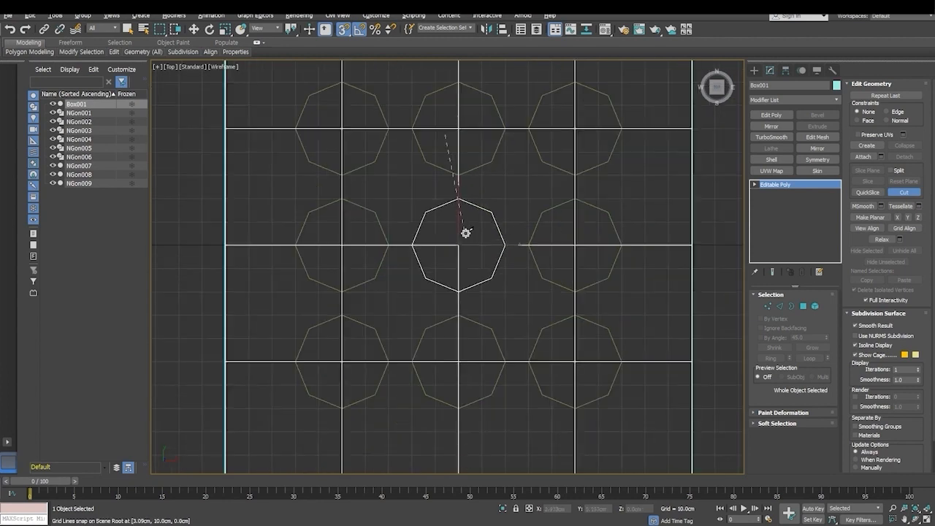
right_click(494, 188)
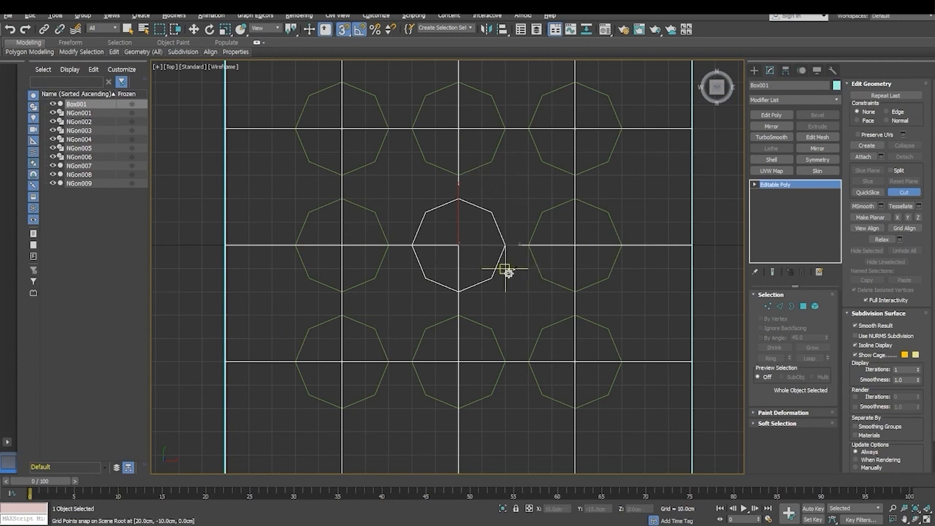
- Restore the four-viewport layout and rotate the box -90 degrees about the Y axis so an uncut face points up
key("alt+w")
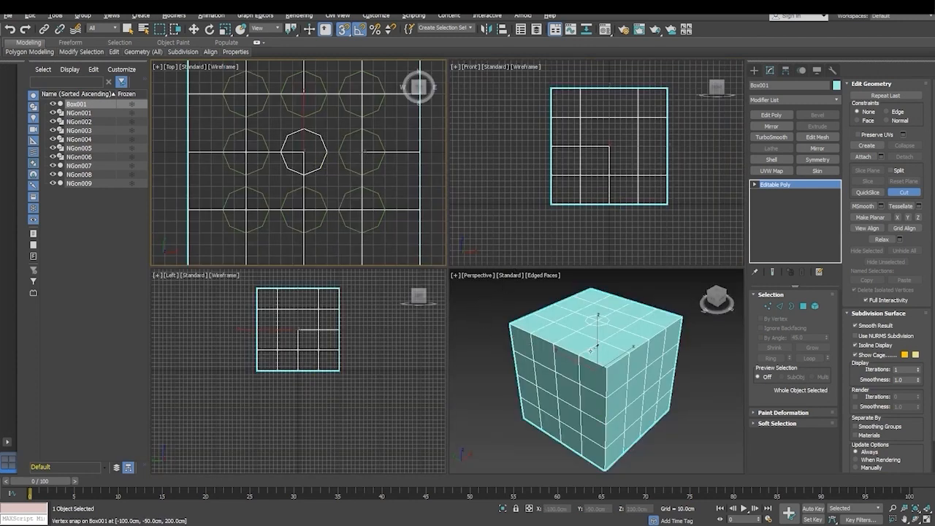
scroll(599, 322, "up", 5)
scroll(596, 324, "up", 2)
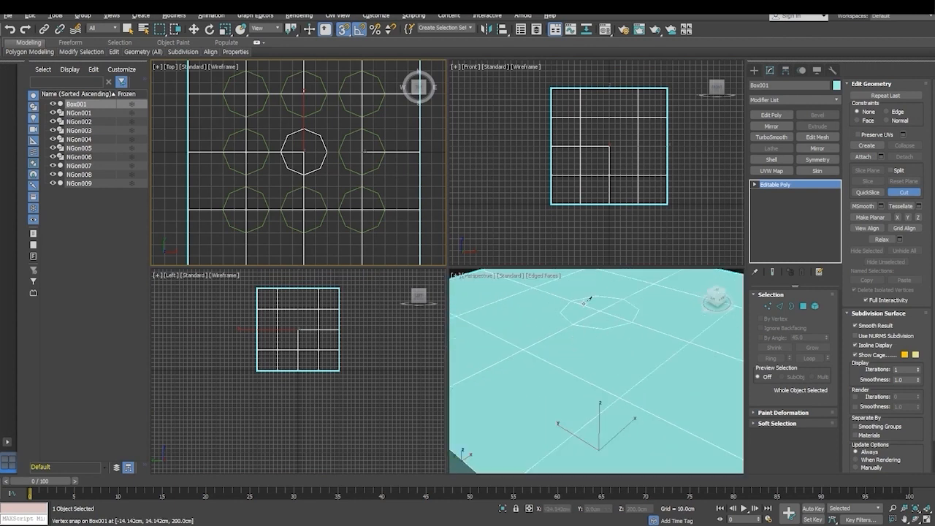
scroll(573, 316, "down", 2)
scroll(573, 316, "down", 3)
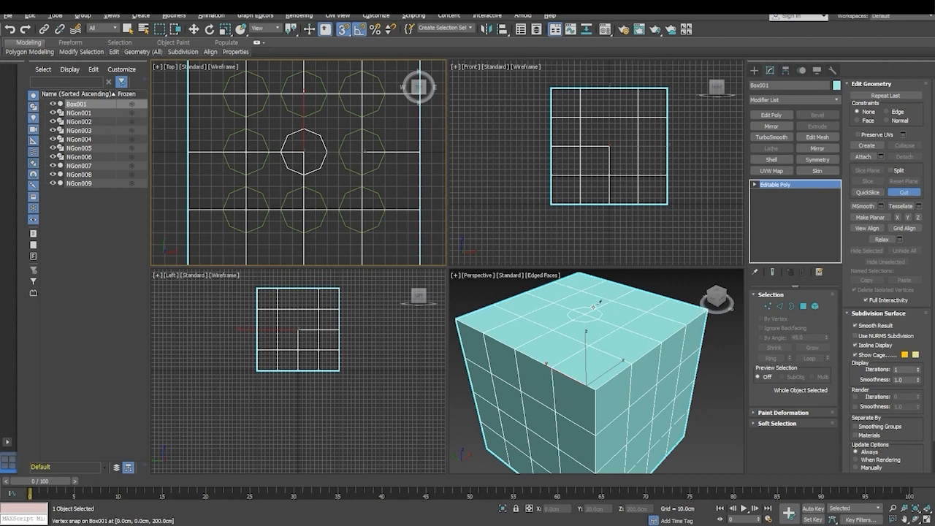
scroll(581, 304, "up", 4)
middle_click_drag(595, 333, 621, 358)
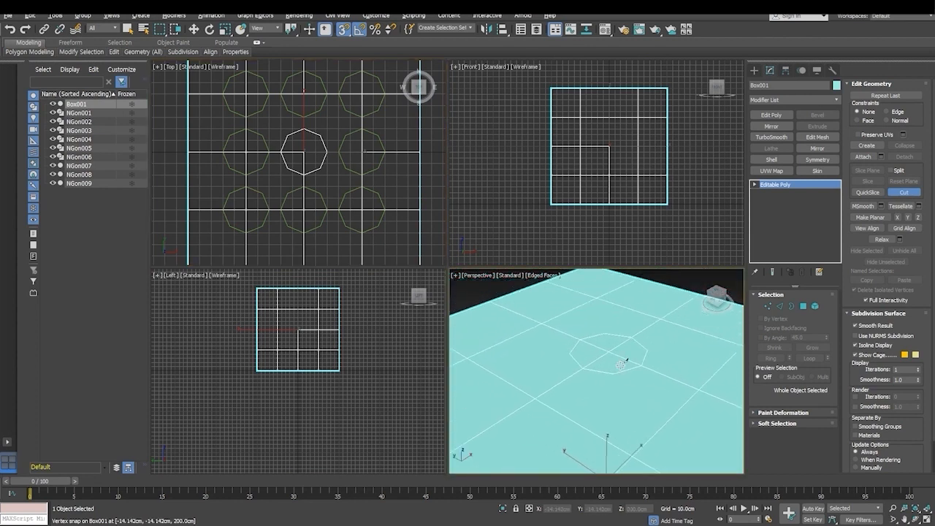
scroll(610, 289, "down", 4)
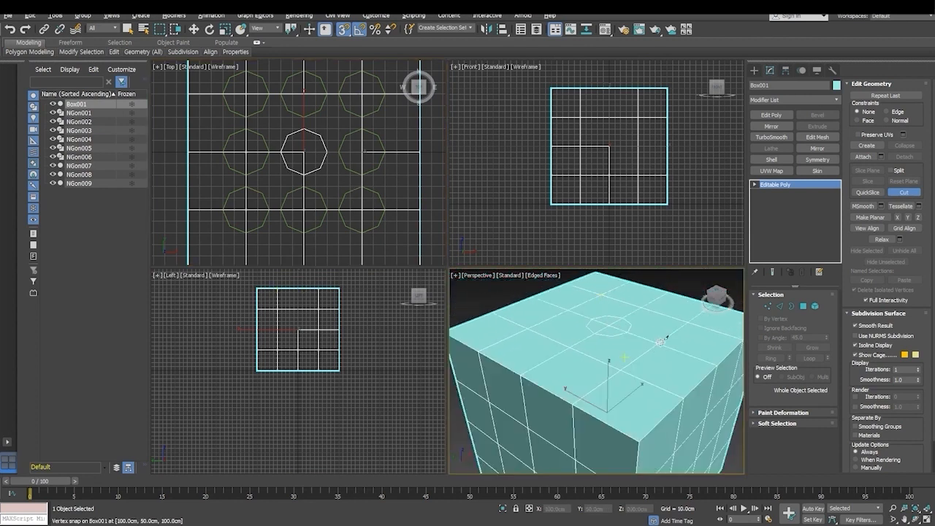
key("e")
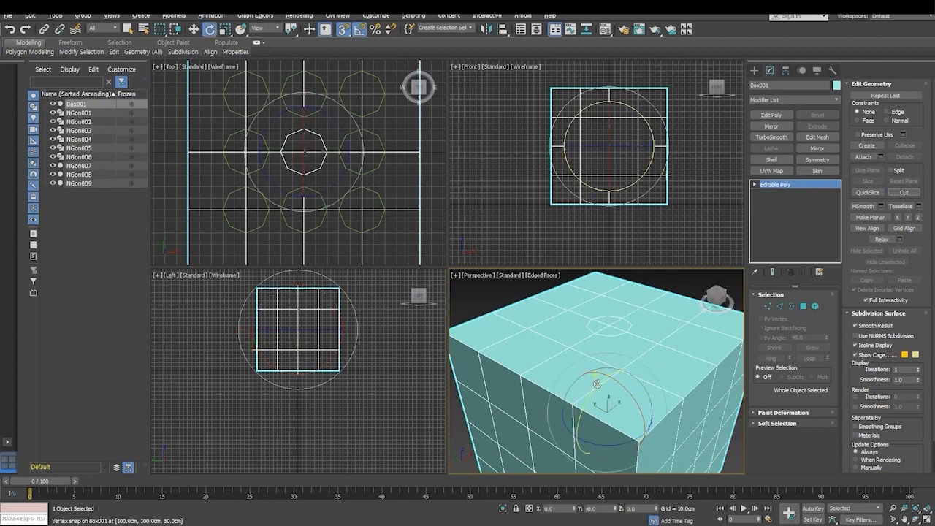
left_click_drag(597, 383, 588, 438)
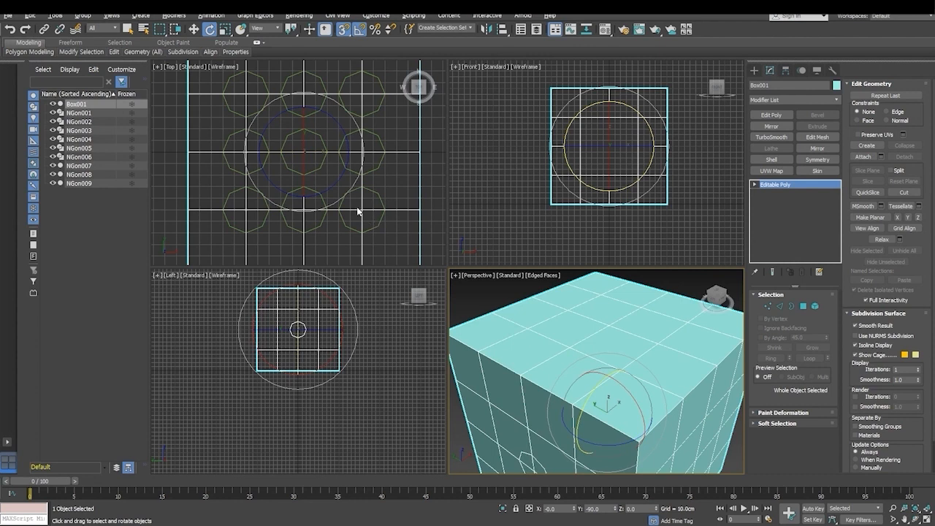
- Cut the upper-left octagon's outline into the box's top face, following all eight guide vertices in the Top view, and end the cut
scroll(276, 154, "up", 6)
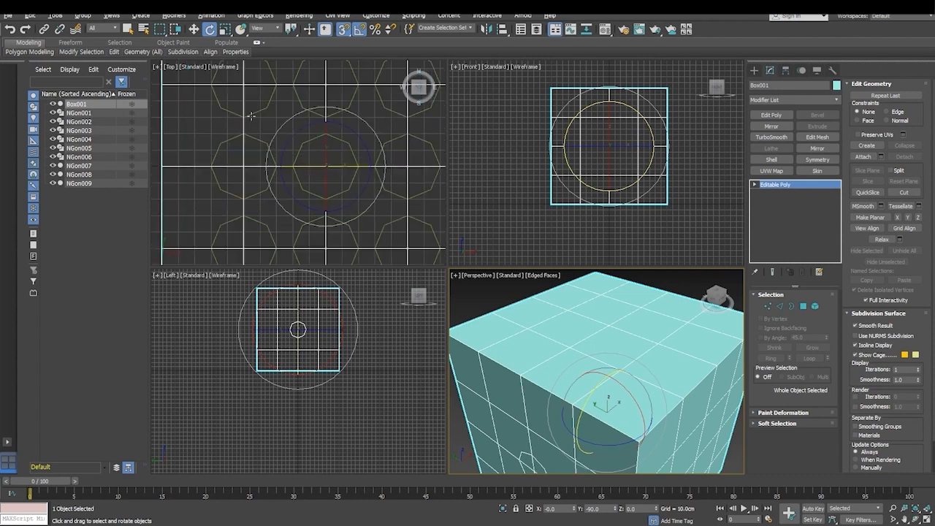
middle_click_drag(323, 217, 319, 198)
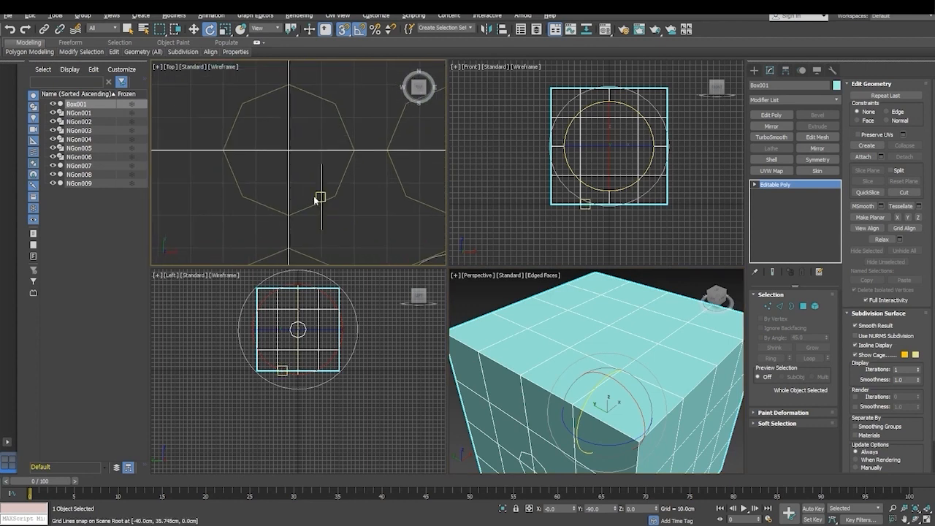
left_click(904, 192)
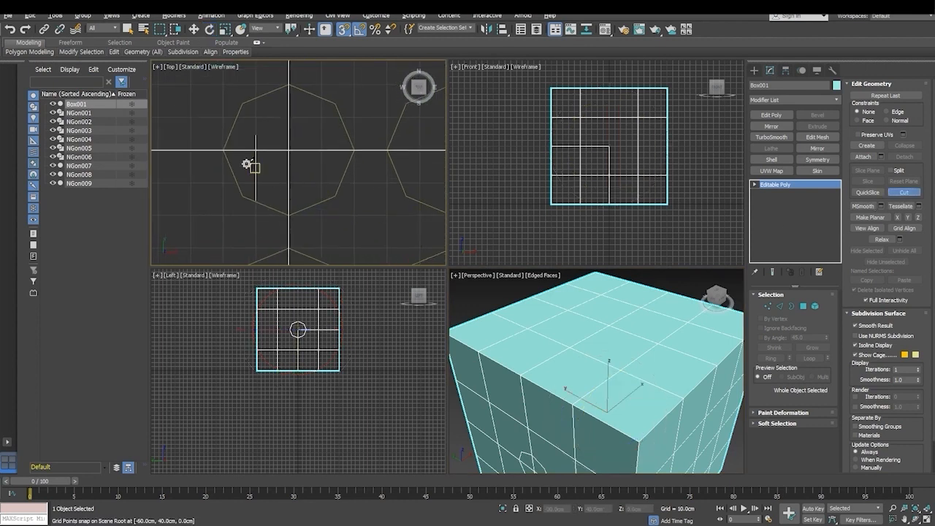
left_click(242, 103)
left_click(223, 150)
left_click(242, 197)
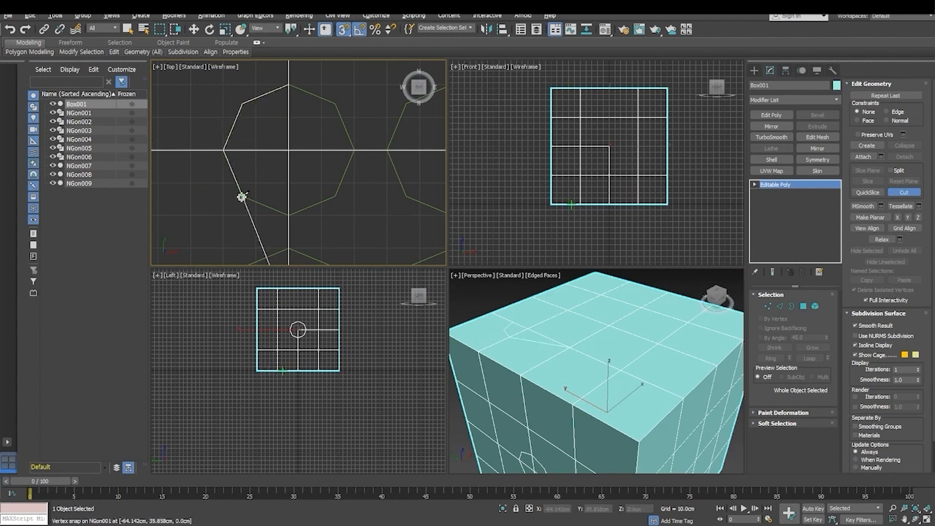
left_click(288, 214)
left_click(335, 195)
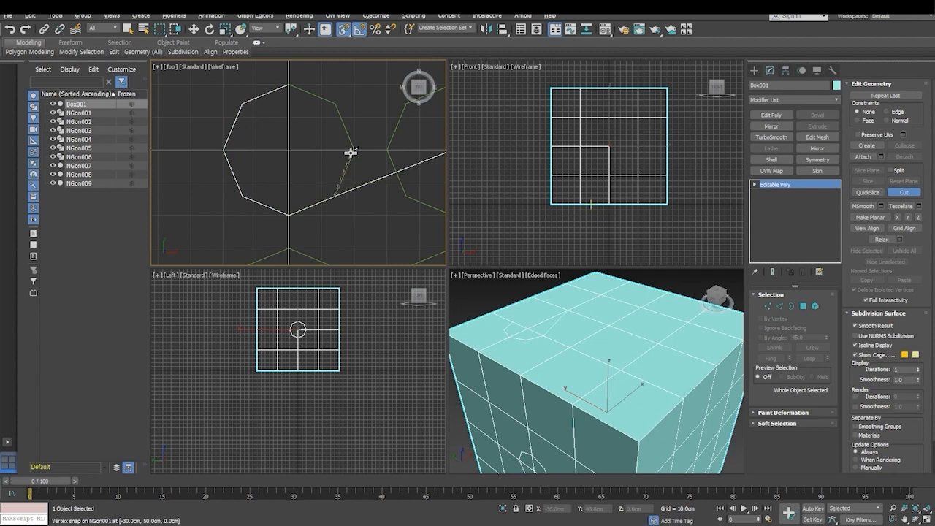
left_click(354, 150)
left_click(333, 104)
left_click(288, 85)
right_click(289, 84)
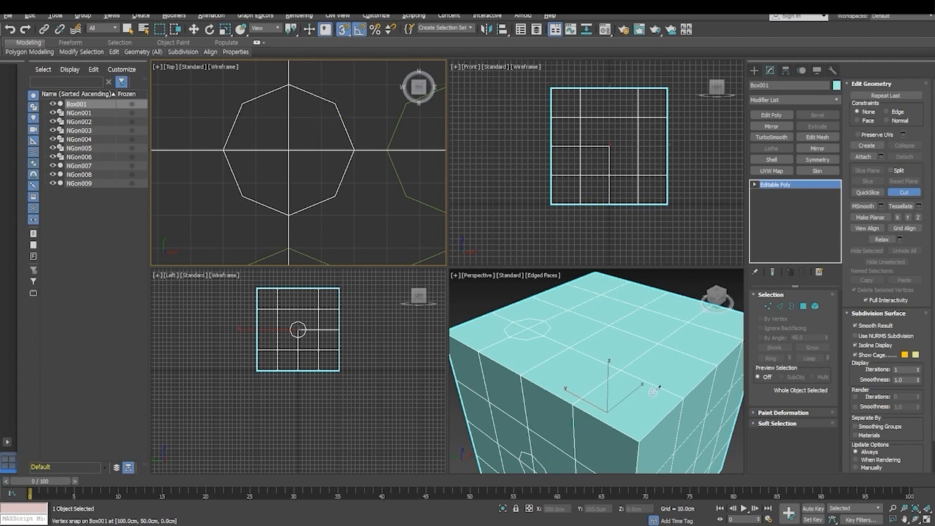
- Cut the lower-right octagon's outline into the same face along its guide shape, completing the diagonal two-pip pattern
scroll(309, 173, "down", 5)
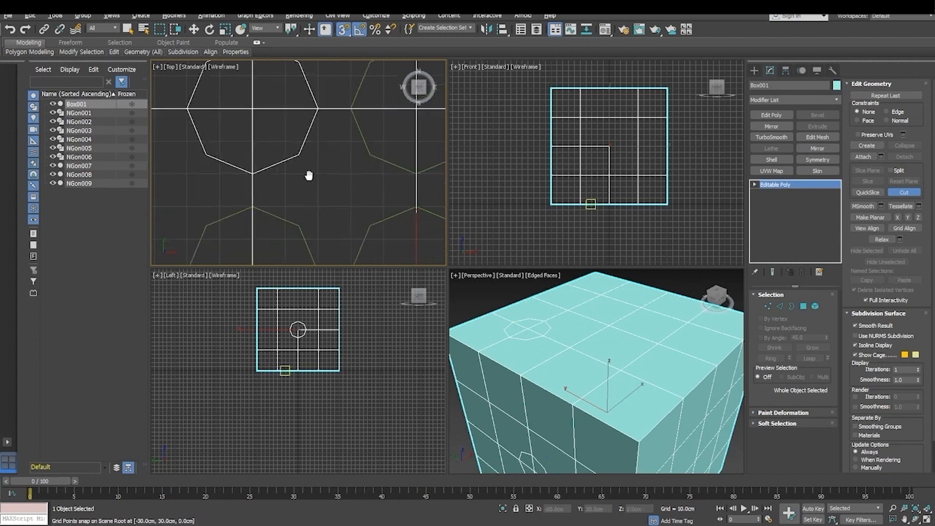
middle_click_drag(340, 173, 334, 167)
scroll(332, 170, "up", 5)
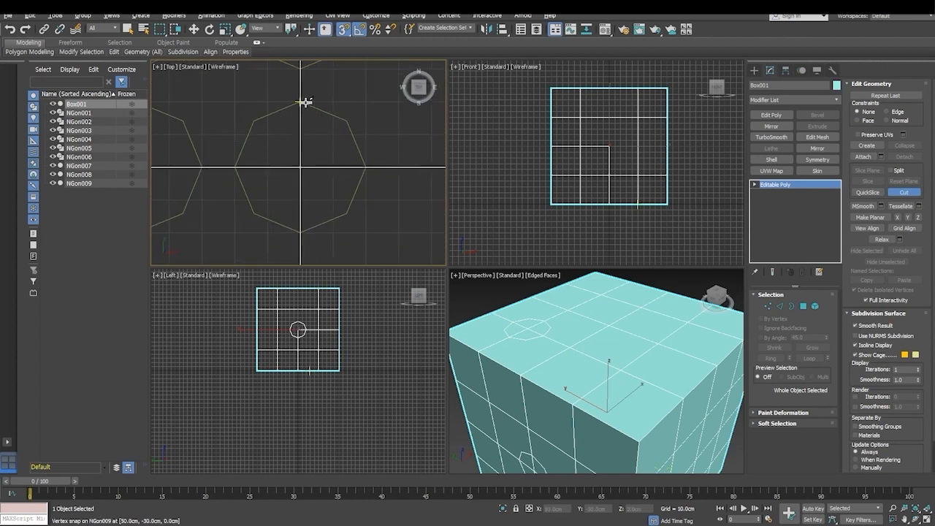
left_click(301, 100)
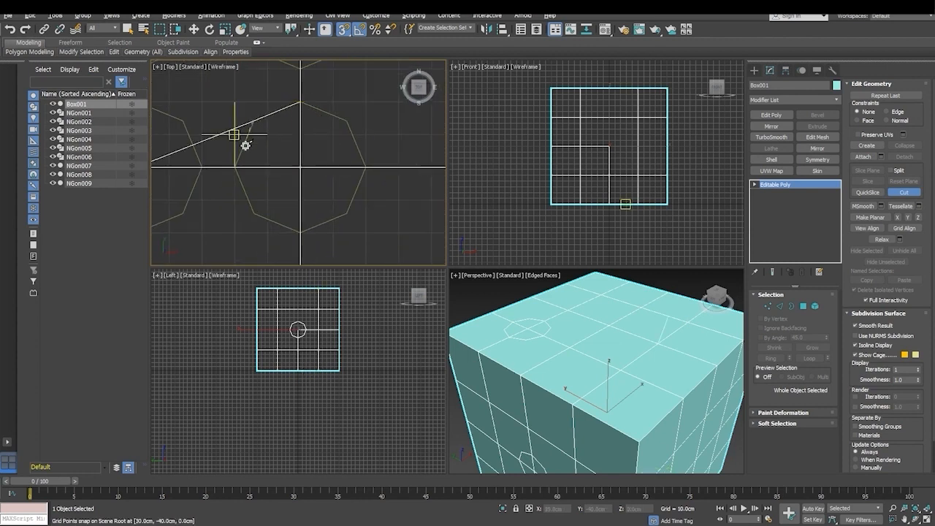
left_click(235, 167)
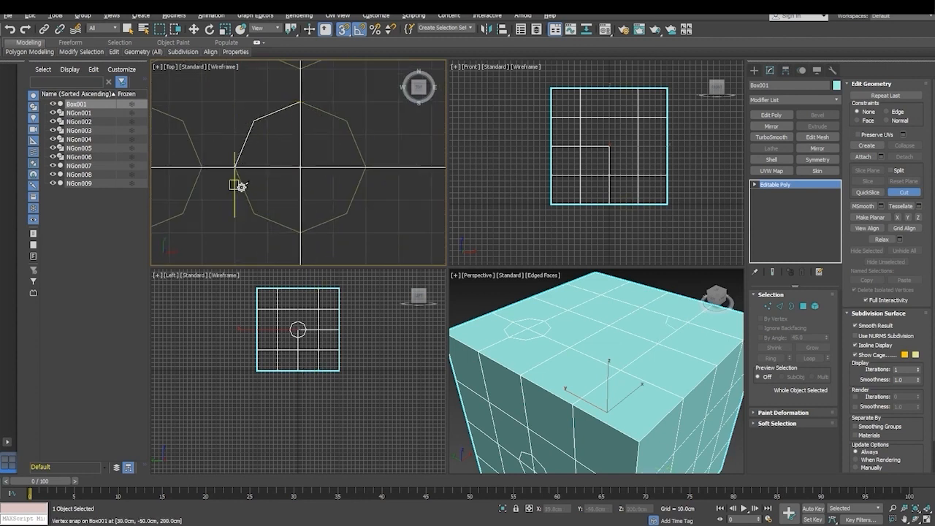
left_click(299, 233)
left_click(347, 212)
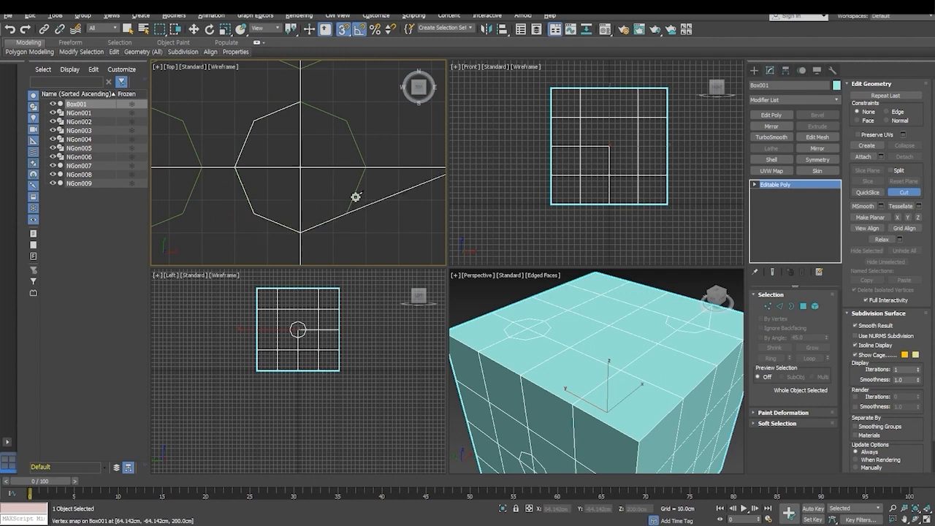
left_click(364, 168)
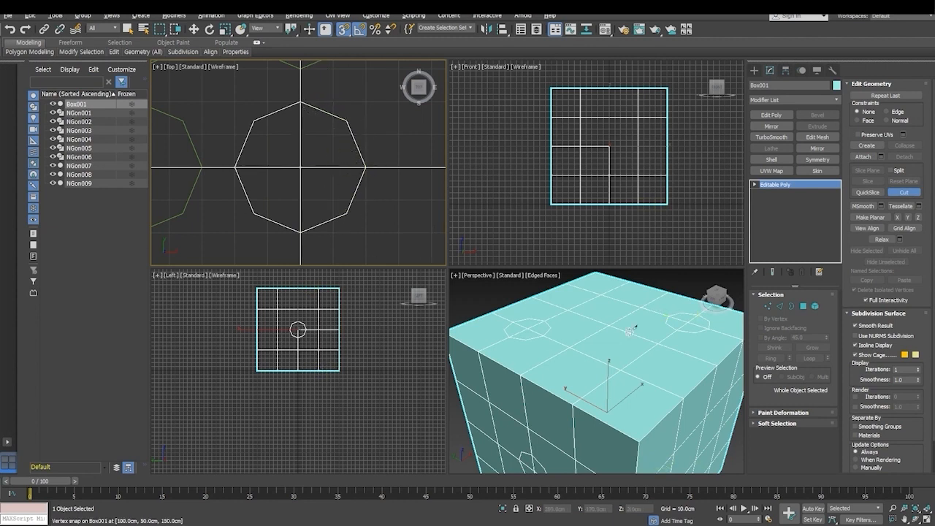
- Rotate the box another -90 degrees about the Y axis so the next uncut face points up
scroll(601, 329, "down", 3)
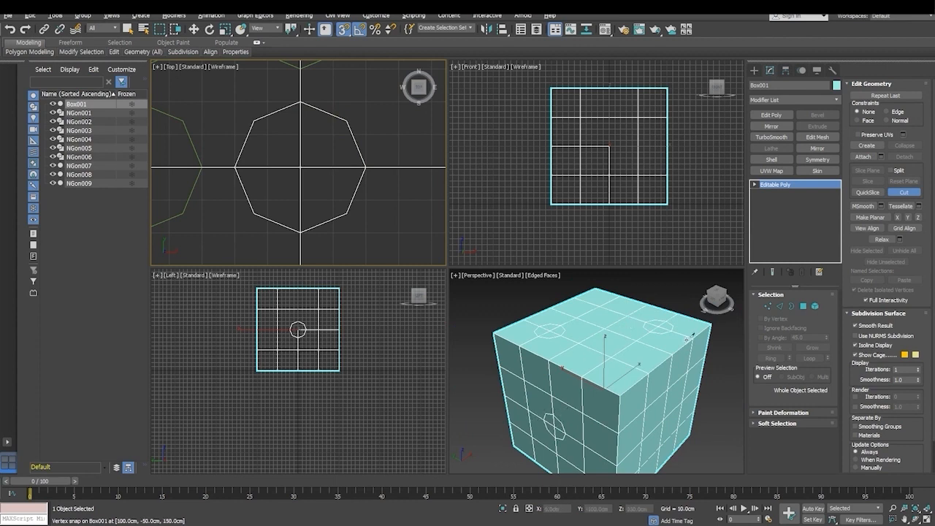
left_click(209, 30)
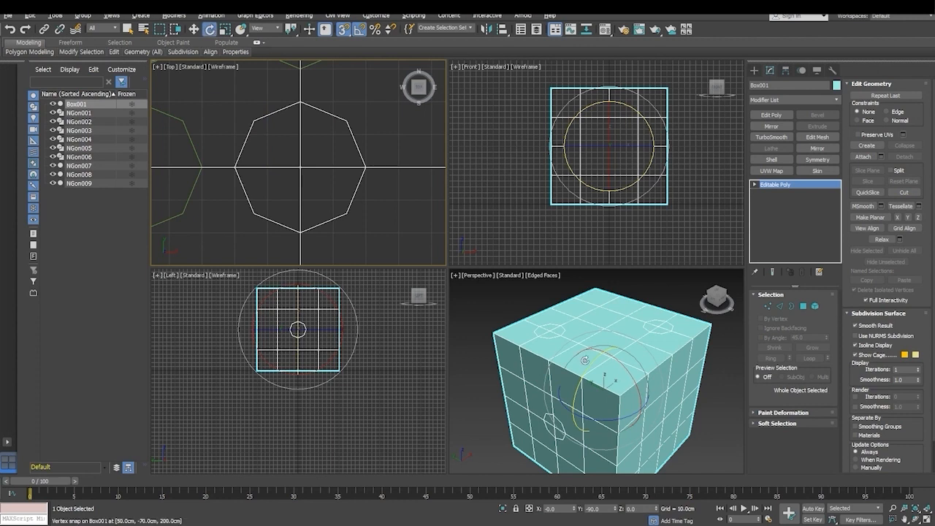
left_click_drag(593, 360, 630, 333)
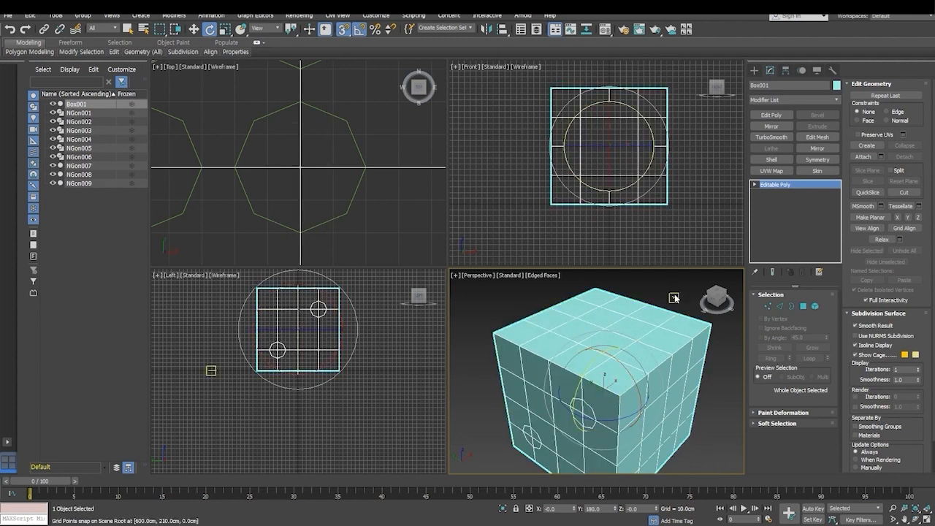
mouse_move(709, 440)
middle_mouse_down("alt")
mouse_move(701, 335)
mouse_move(707, 450)
middle_mouse_up("alt")
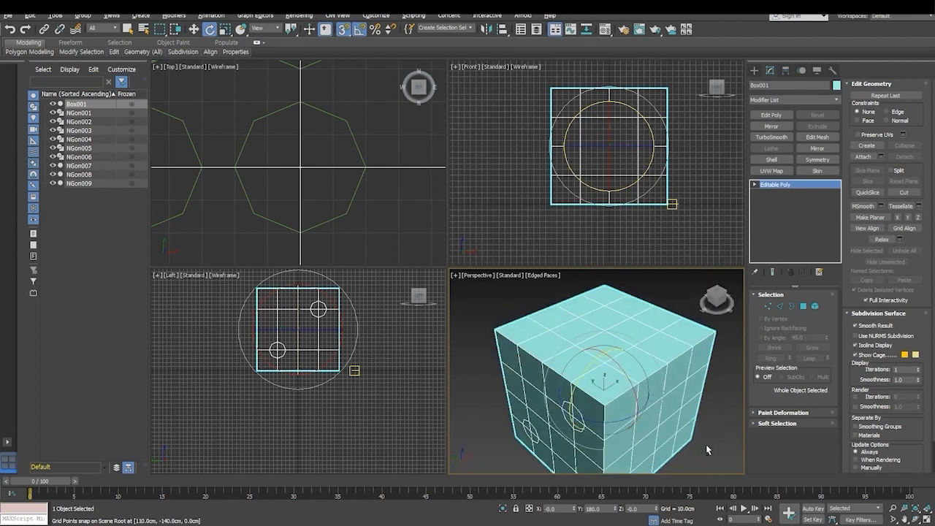
- Cut the upper-left octagon's outline into the newly raised face with the Cut tool, snapping to the guide's vertices, and end the cut
scroll(350, 211, "down", 5)
middle_click_drag(292, 174, 300, 212)
scroll(272, 153, "up", 5)
scroll(237, 133, "up", 2)
middle_click_drag(275, 157, 280, 168)
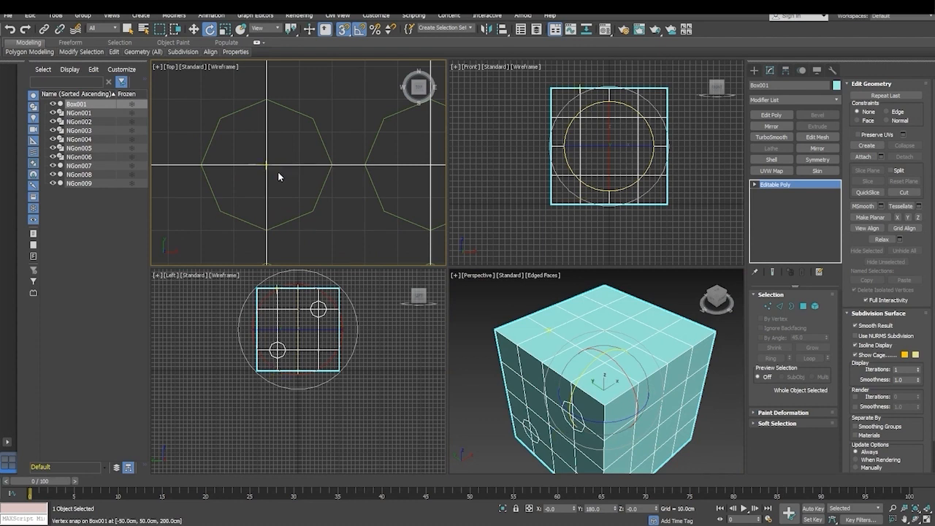
scroll(265, 173, "down", 4)
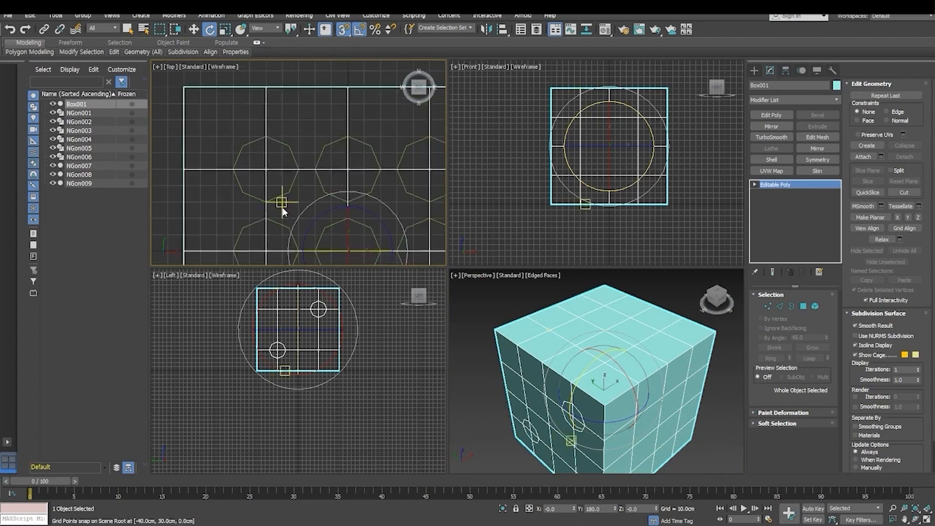
middle_click_drag(282, 202, 250, 125)
scroll(302, 157, "up", 5)
mouse_move(302, 178)
middle_mouse_down()
mouse_move(317, 166)
mouse_move(309, 161)
middle_mouse_up()
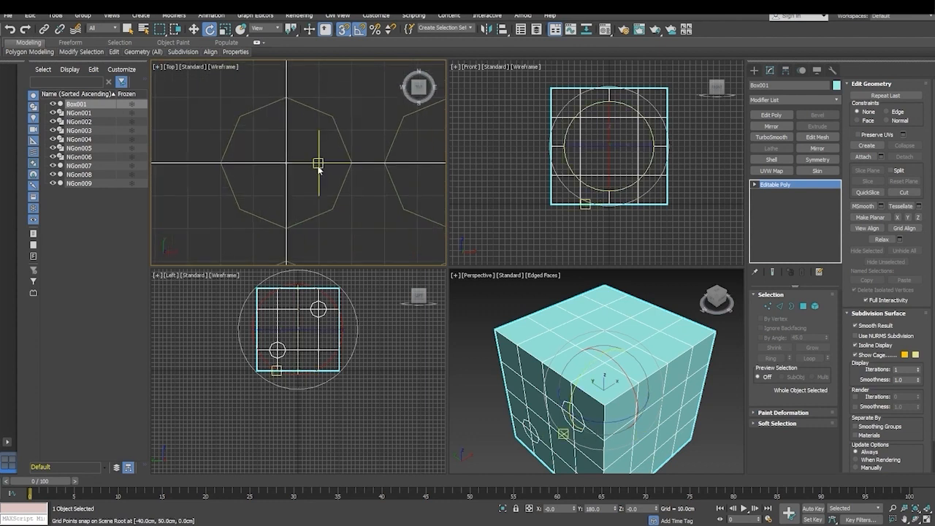
left_click(905, 192)
left_click(285, 97)
left_click(239, 117)
left_click(221, 162)
left_click(239, 210)
left_click(286, 227)
left_click(349, 159)
left_click(334, 119)
left_click(286, 100)
right_click(287, 100)
- Cut the middle octagon of the left column into the top face, closing the outline at its starting vertex
middle_click_drag(325, 252, 325, 170)
middle_click_drag(324, 227, 324, 150)
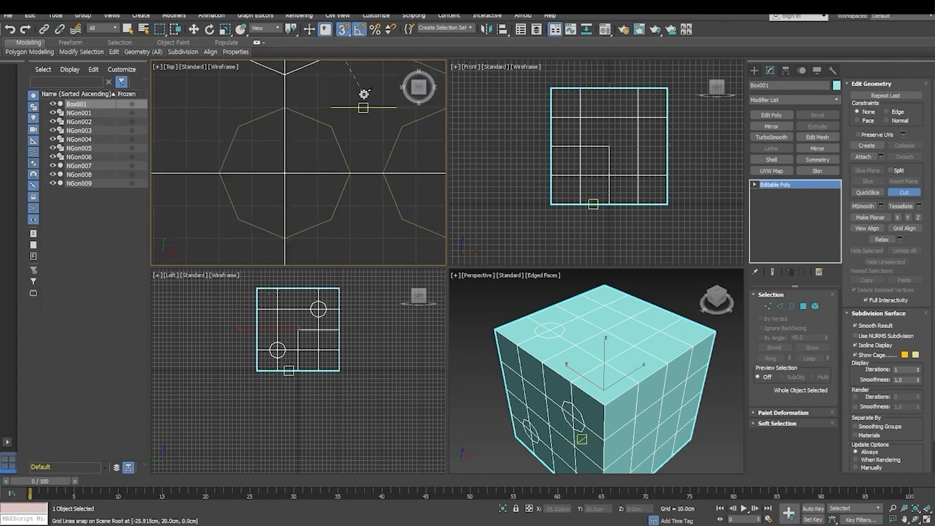
left_click(286, 108)
left_click(239, 126)
left_click(220, 173)
left_click(283, 237)
left_click(329, 218)
left_click(350, 173)
left_click(331, 125)
left_click(285, 108)
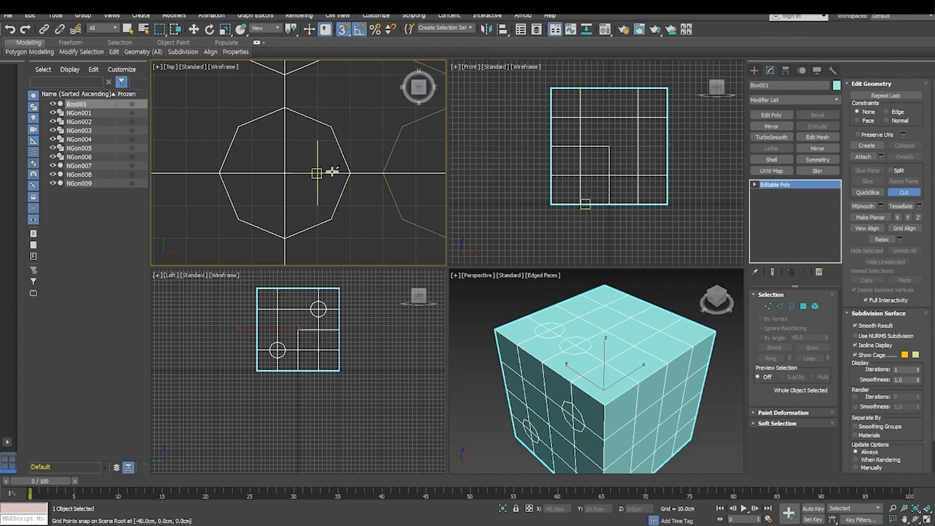
- Cut the lower-left octagon's outline into the top face, completing the left column of three pips
middle_click_drag(351, 217, 356, 79)
middle_click_drag(325, 195, 338, 162)
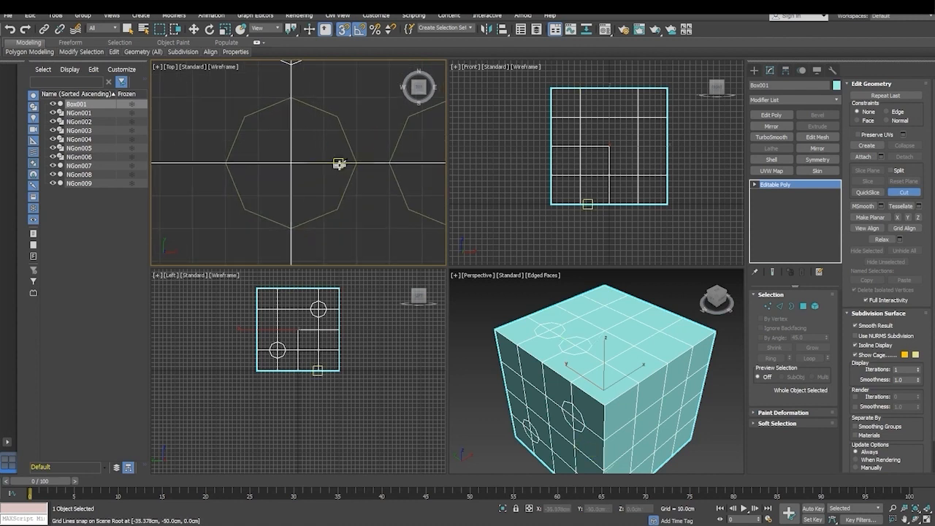
left_click(292, 98)
left_click(228, 163)
left_click(244, 208)
left_click(290, 228)
left_click(337, 210)
left_click(355, 162)
left_click(337, 116)
left_click(291, 99)
- Cut the upper-right octagon's outline into the top face along its guide vertices and end the cut
scroll(267, 195, "down", 5)
middle_click_drag(324, 169, 299, 187)
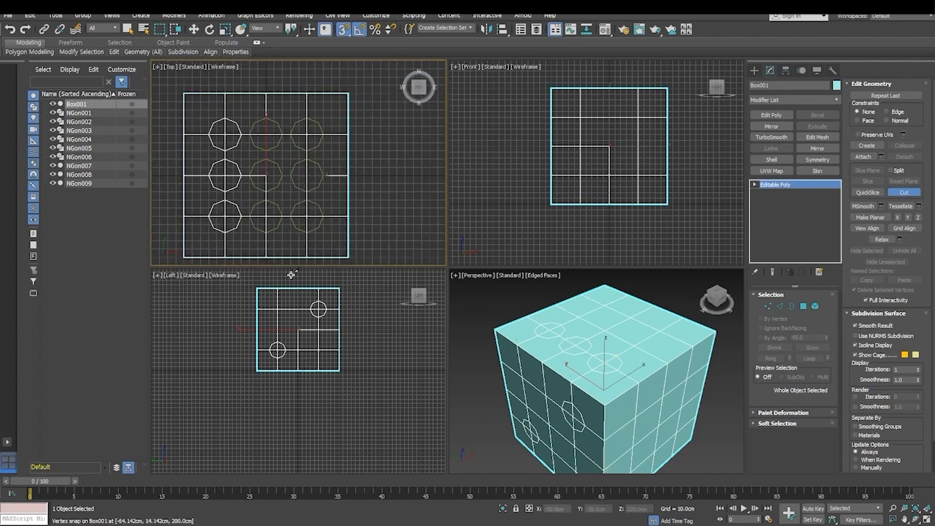
scroll(285, 152, "up", 5)
scroll(317, 175, "up", 2)
middle_click_drag(314, 175, 318, 190)
left_click(312, 96)
left_click(247, 161)
left_click(265, 208)
left_click(310, 225)
left_click(356, 208)
left_click(374, 161)
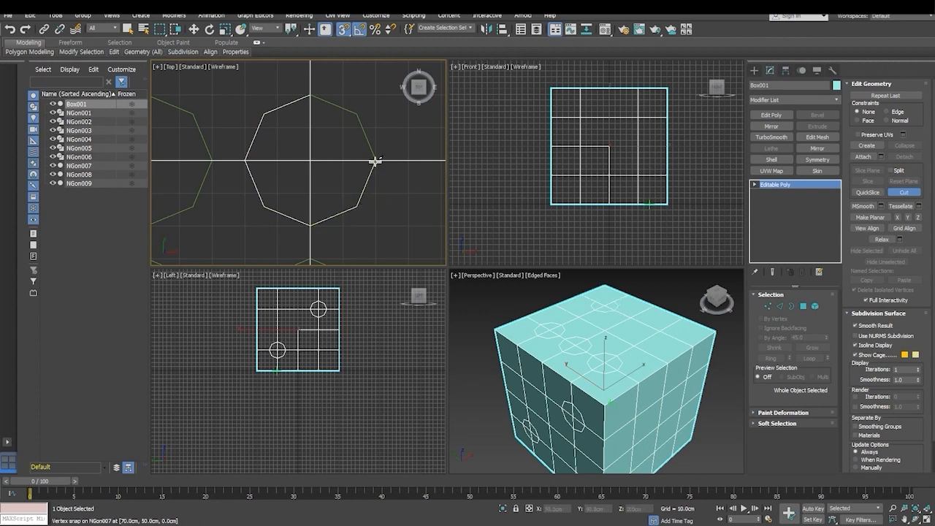
left_click(356, 113)
left_click(313, 96)
right_click(317, 105)
- Cut the middle octagon of the right column into the top face, following all eight guide vertices
middle_click_drag(352, 228, 365, 116)
middle_click_drag(357, 199, 358, 147)
left_click(326, 94)
left_click(281, 111)
left_click(264, 159)
left_click(281, 208)
left_click(326, 224)
left_click(372, 207)
left_click(392, 159)
left_click(372, 113)
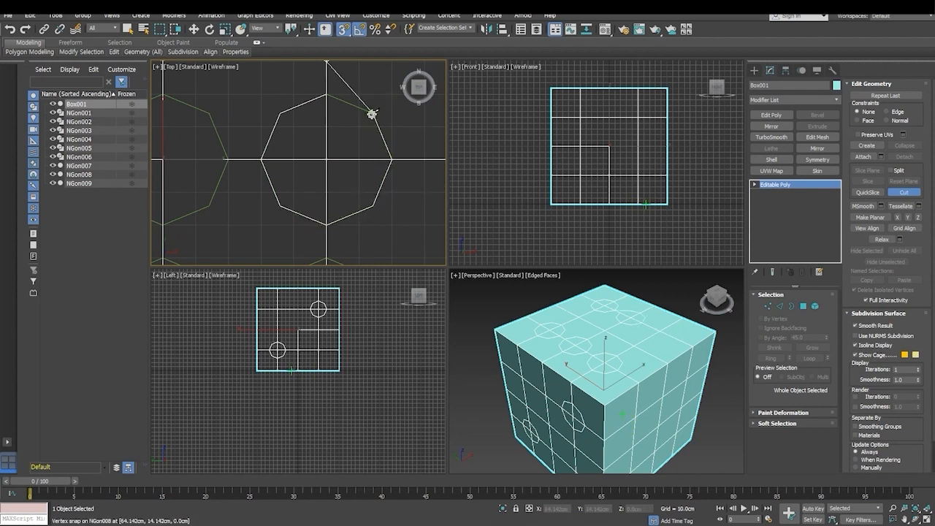
left_click(326, 95)
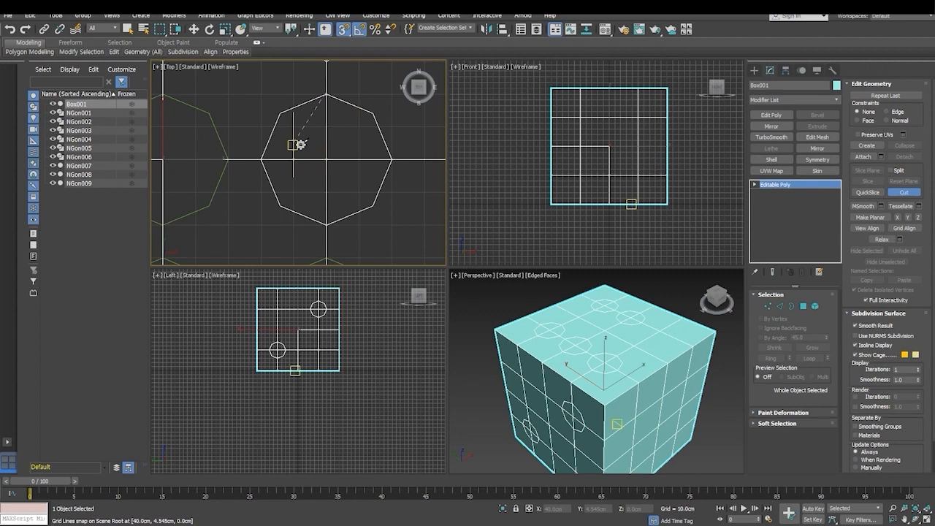
- Cut the lower-right octagon's outline into the top face, completing the six-pip pattern
middle_click_drag(355, 216, 343, 59)
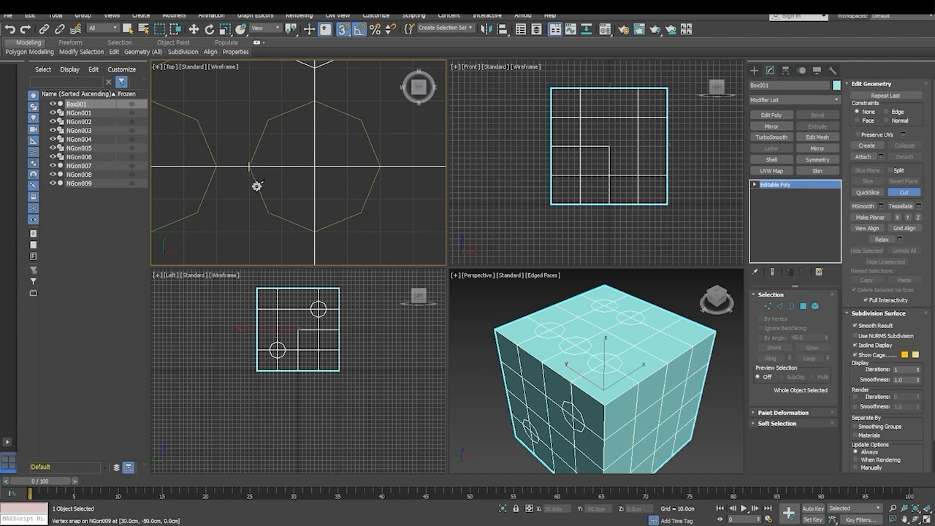
left_click(315, 103)
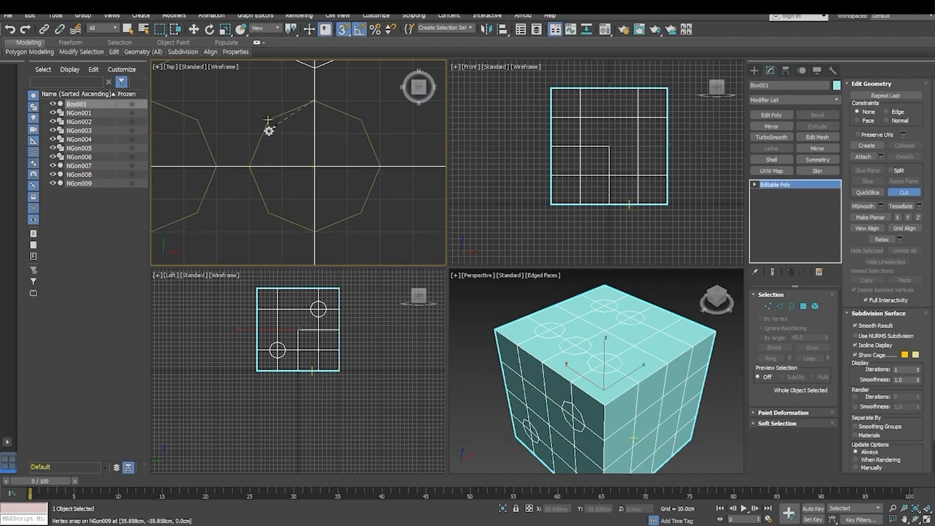
left_click(267, 121)
left_click(252, 166)
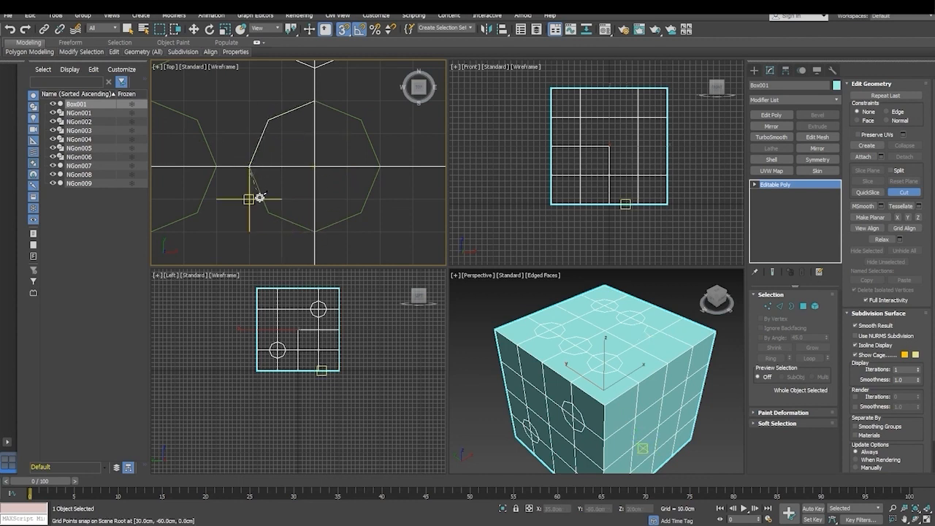
left_click(268, 215)
left_click(316, 231)
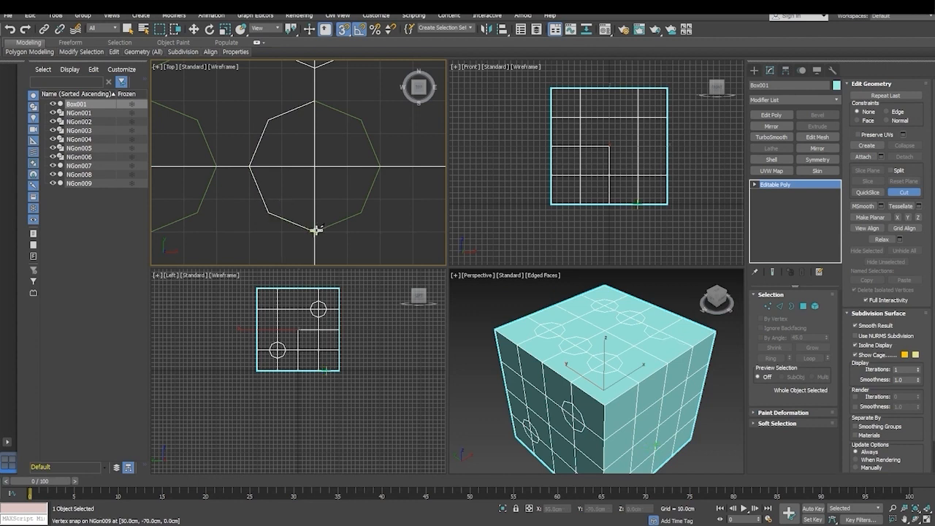
left_click(360, 212)
left_click(379, 167)
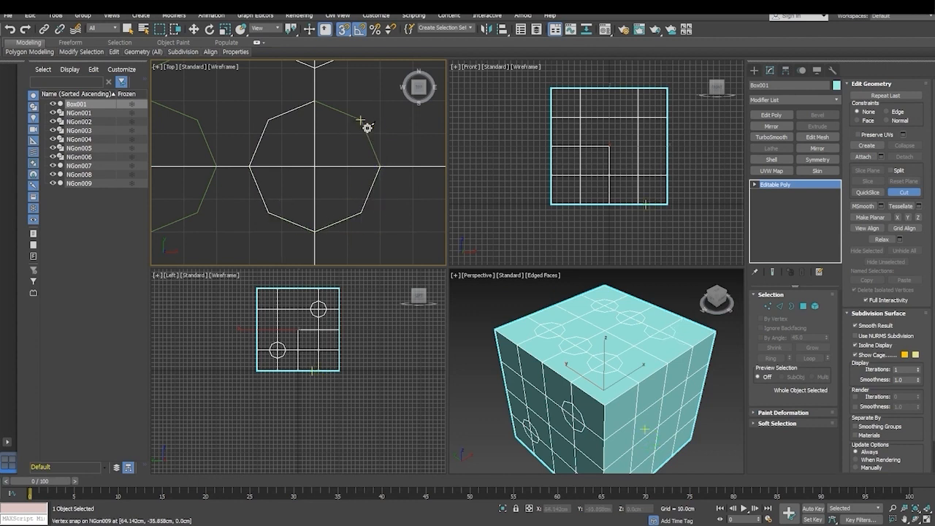
left_click(361, 121)
left_click(316, 103)
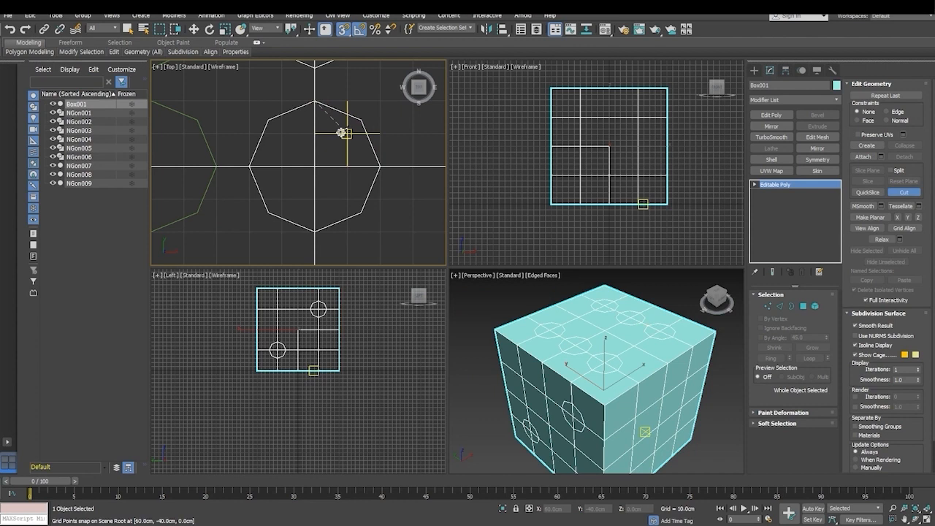
- Try rotating the box freehand about its Y axis to turn the six-pip face away from the top, then undo the rotation
middle_click_drag(294, 171, 363, 222)
scroll(338, 191, "down", 2)
scroll(350, 190, "down", 2)
middle_click_drag(355, 187, 342, 197)
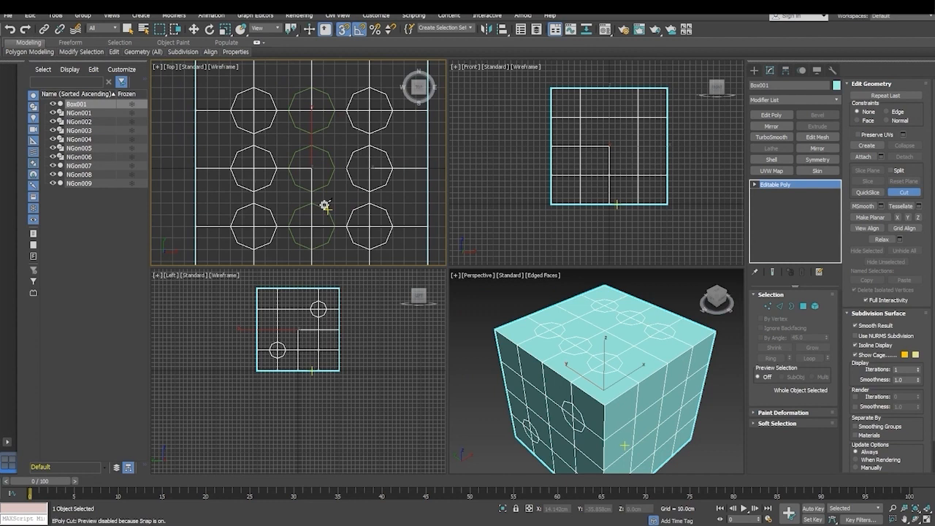
middle_click_drag(604, 369, 592, 353)
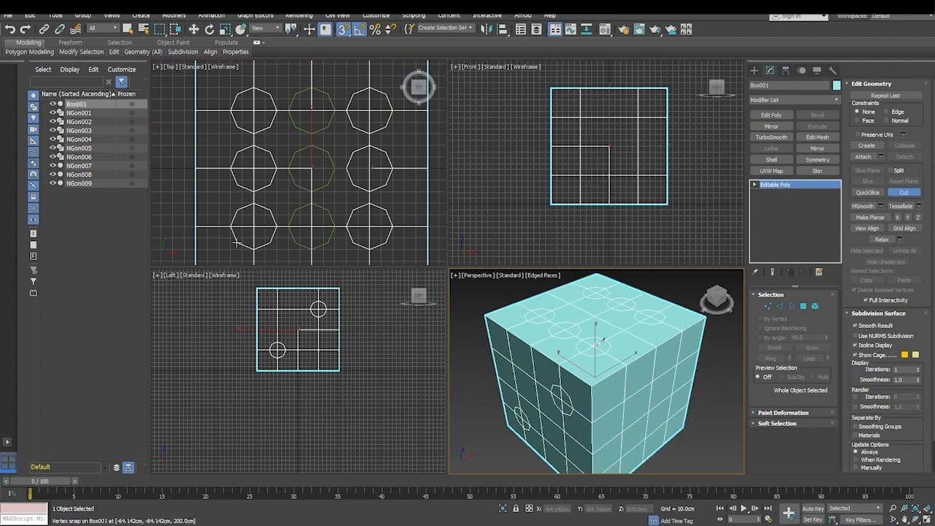
left_click(210, 29)
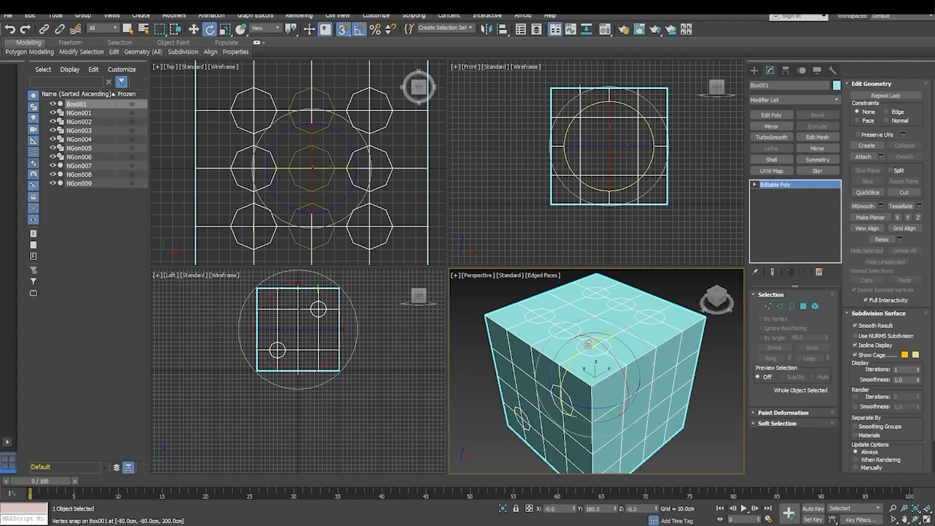
left_click_drag(587, 345, 568, 392)
key("ctrl+z")
left_click_drag(577, 356, 617, 478)
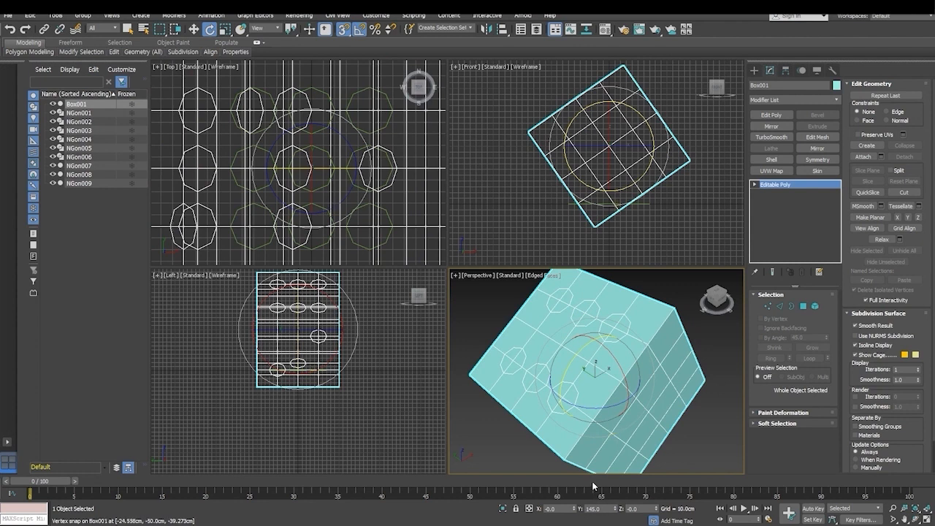
key("ctrl+z")
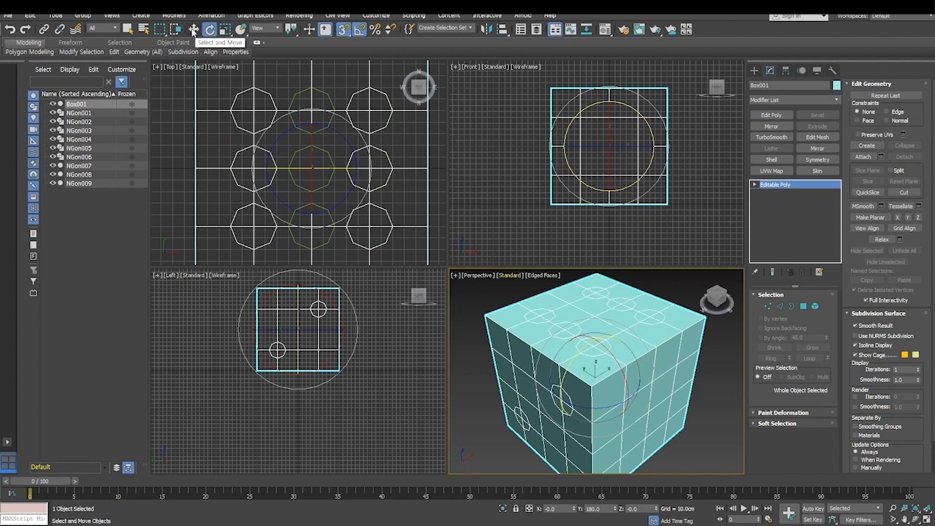
- Rotate the box to an absolute Y angle of 90 degrees with the Rotate Transform Type-In, using 90-degree offsets, so a blank face is on top
right_click(193, 29)
left_click_drag(441, 228, 413, 244)
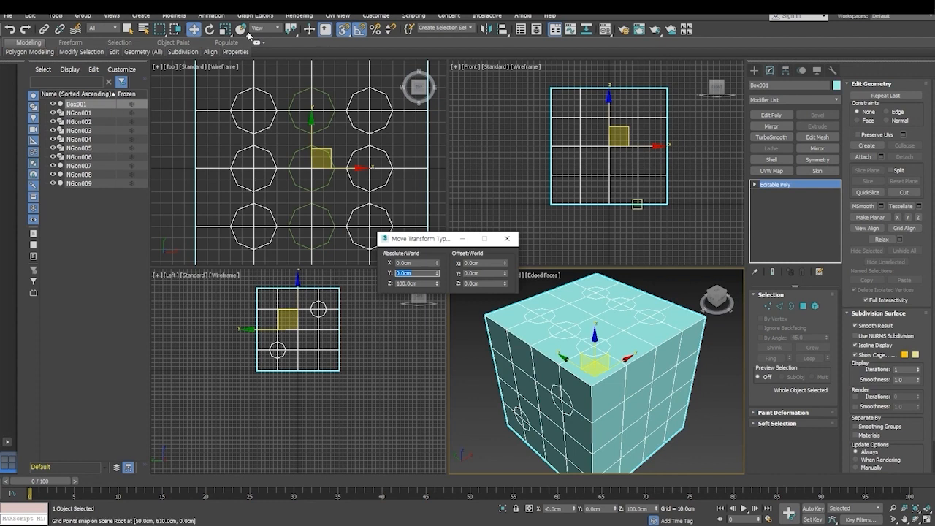
key("e")
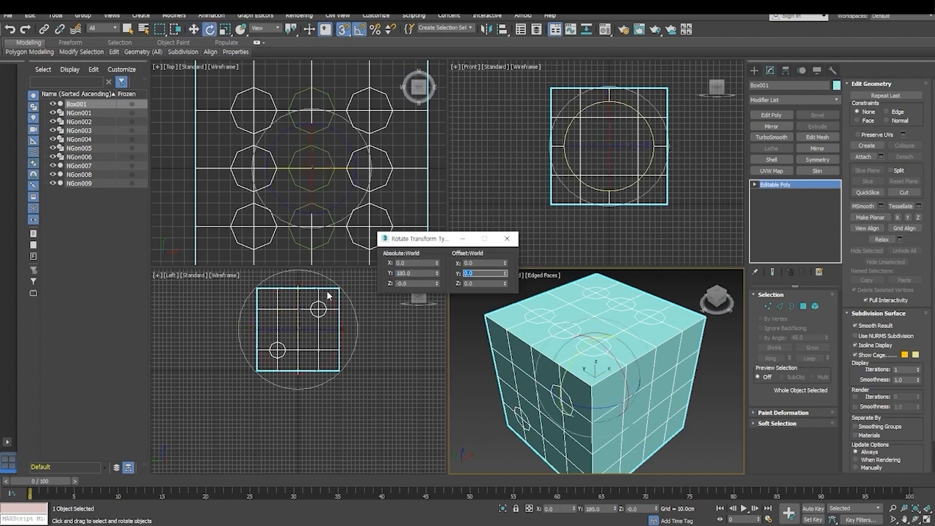
type("90")
key("Return")
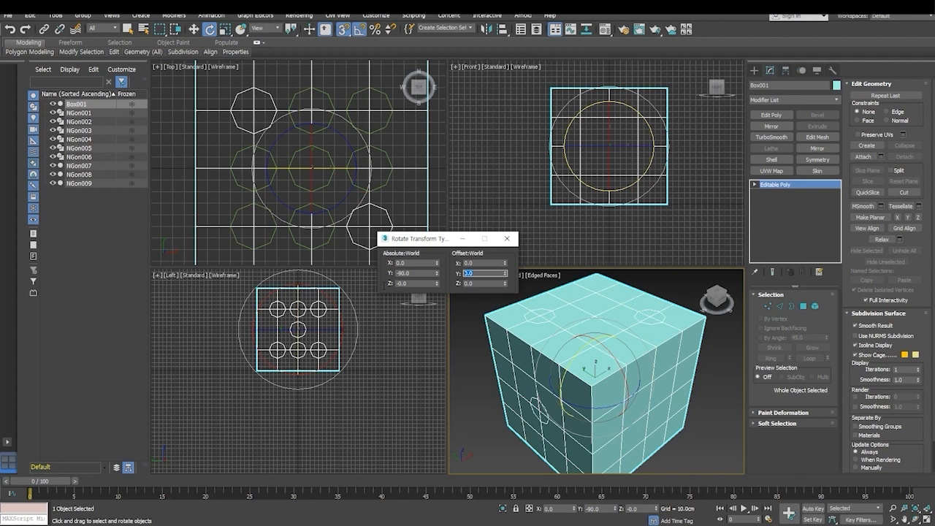
key("Return")
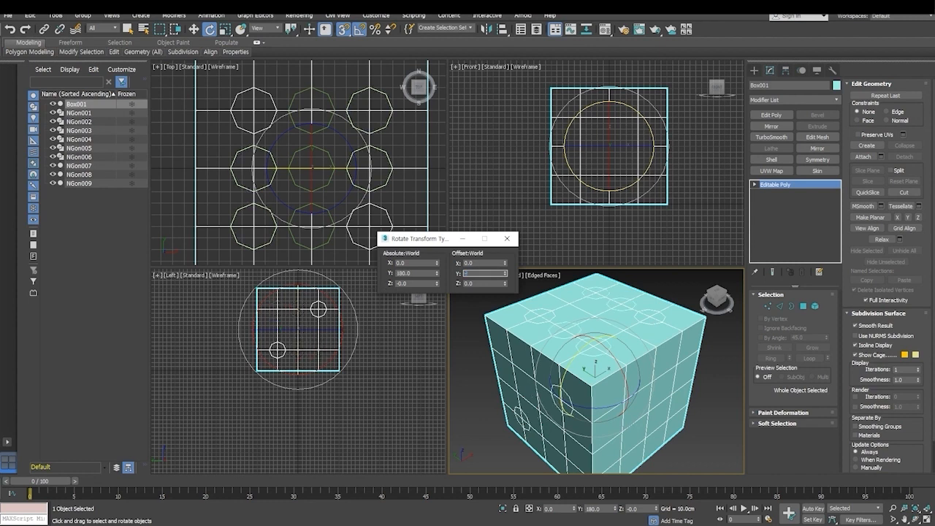
key("Return")
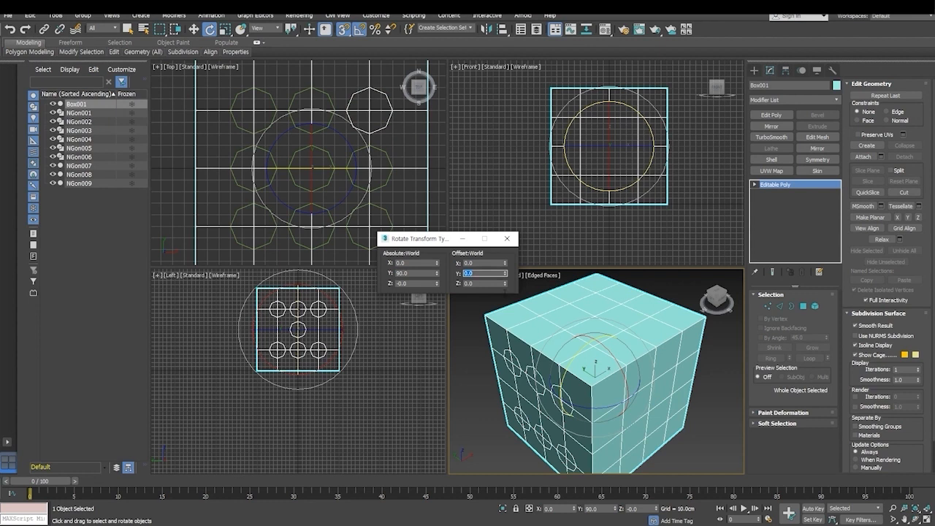
mouse_move(626, 422)
middle_mouse_down("alt")
mouse_move(619, 342)
mouse_move(625, 424)
middle_mouse_up("alt")
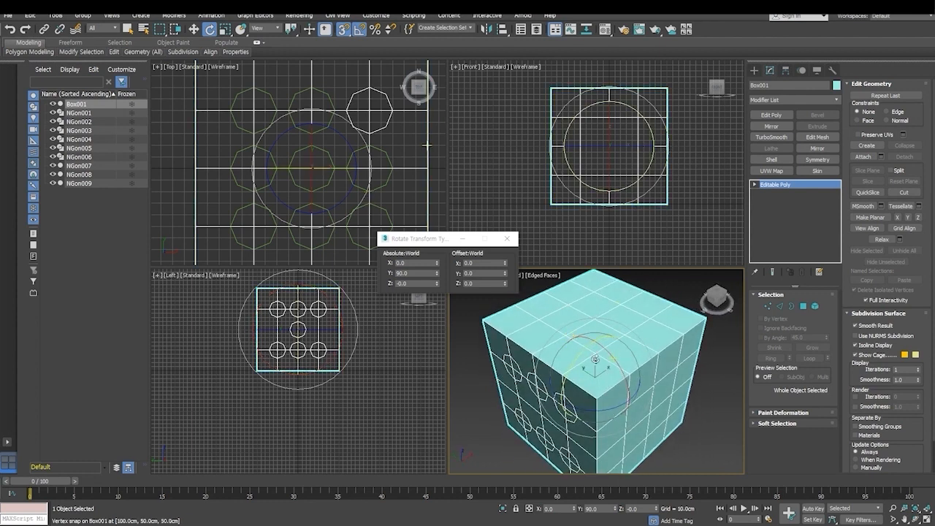
mouse_move(597, 328)
middle_mouse_down()
mouse_move(589, 340)
mouse_move(599, 344)
middle_mouse_up()
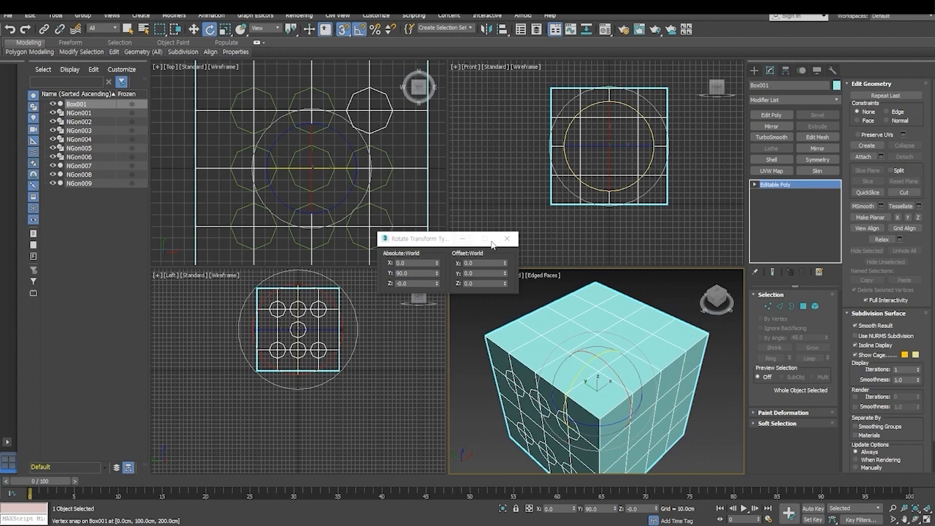
left_click_drag(460, 236, 742, 408)
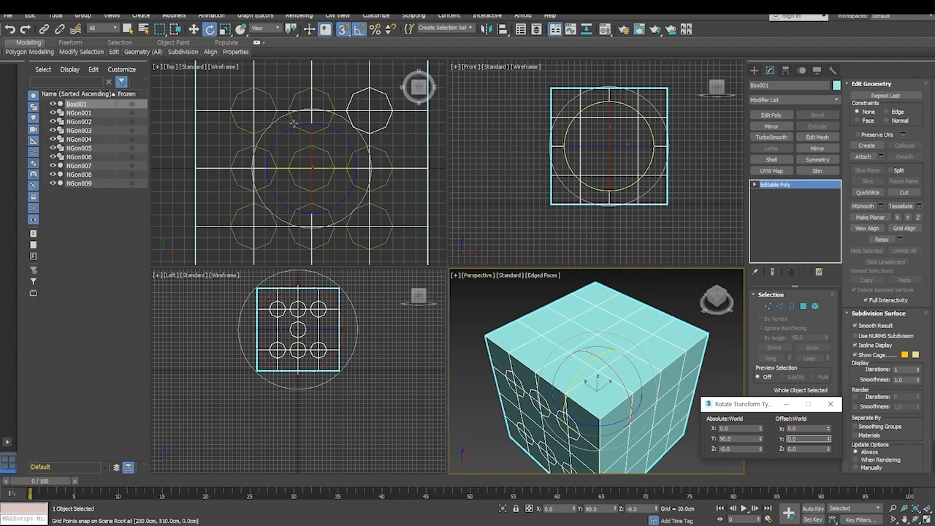
- Cut the upper-left octagon's outline into the blank top face, following all eight guide vertices
scroll(281, 162, "up", 10)
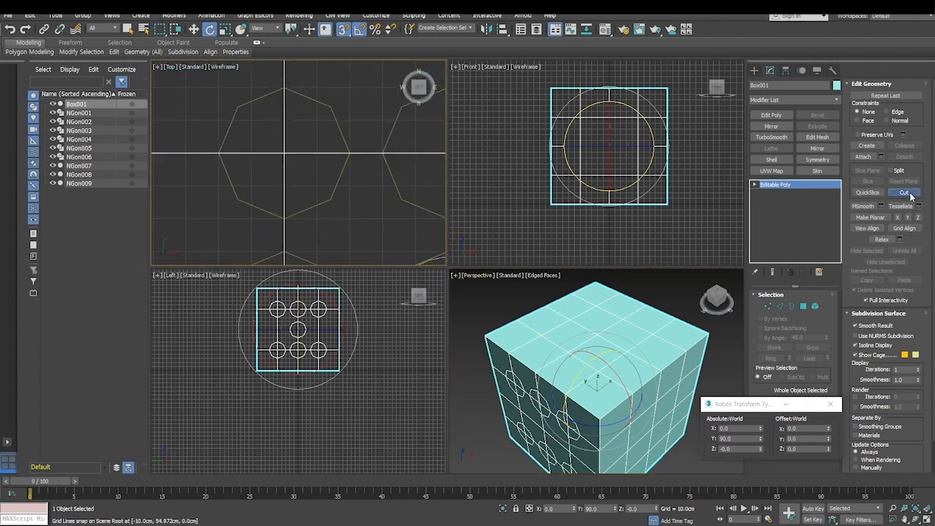
left_click(905, 193)
left_click(284, 89)
left_click(238, 107)
left_click(219, 153)
left_click(237, 199)
left_click(283, 219)
left_click(332, 199)
left_click(349, 153)
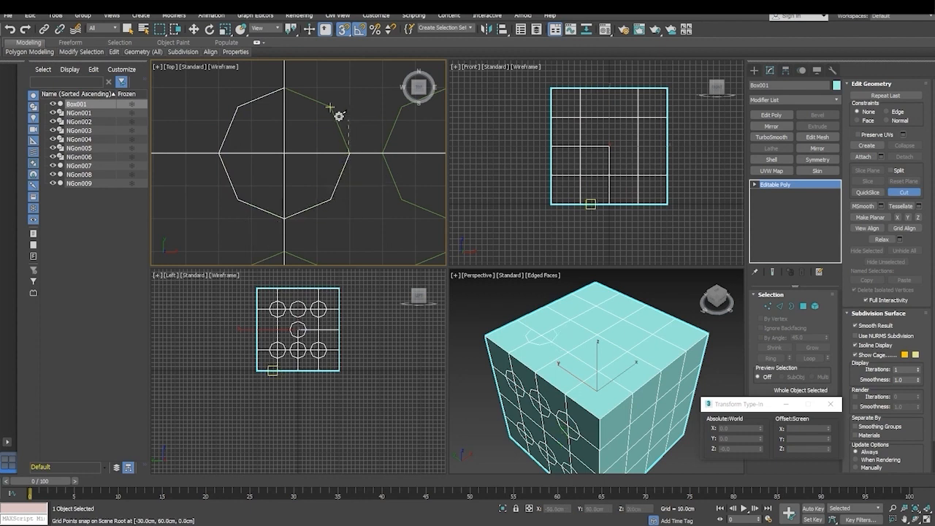
left_click(332, 107)
left_click(284, 89)
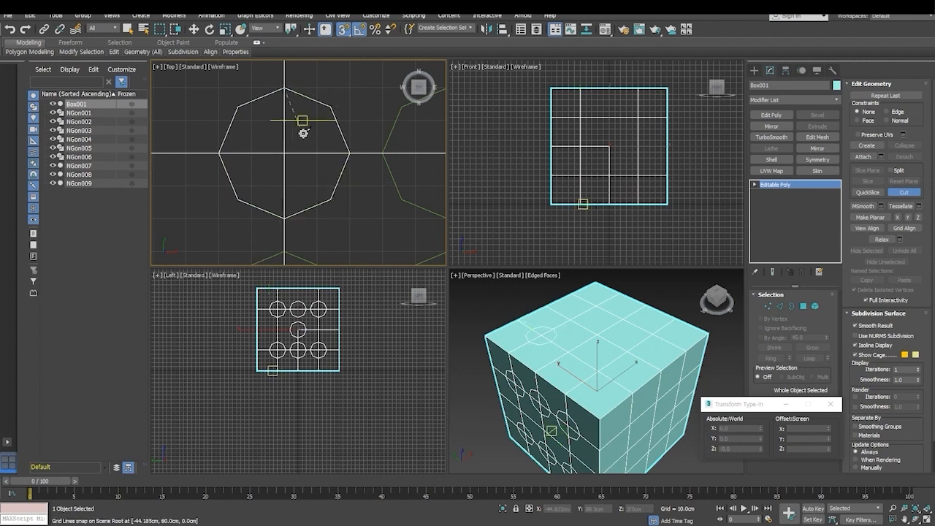
- Cut the lower-left octagon's outline into the top face along its guide vertices and end the cut
mouse_move(330, 217)
middle_mouse_down()
mouse_move(345, 84)
mouse_move(313, 88)
middle_mouse_up()
mouse_move(295, 191)
middle_mouse_down()
mouse_move(317, 117)
mouse_move(330, 141)
mouse_move(308, 141)
middle_mouse_up()
left_click(260, 122)
left_click(262, 217)
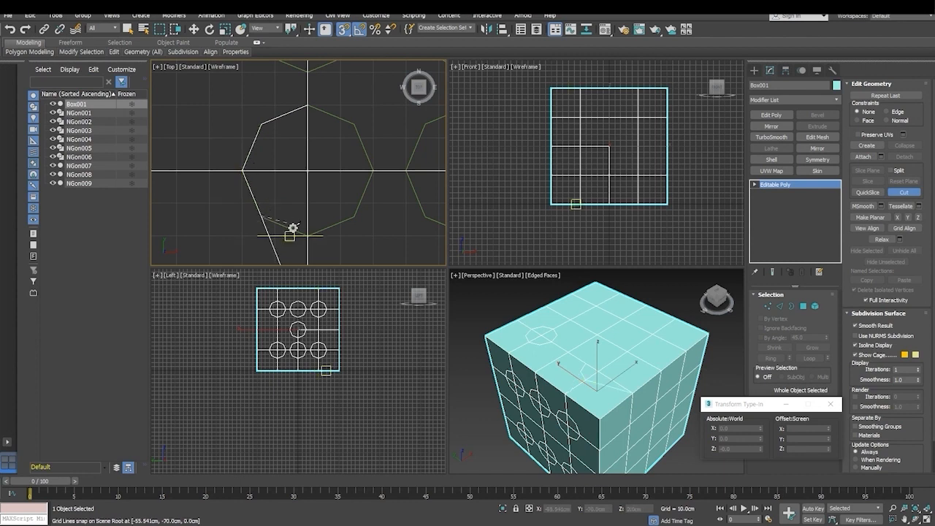
left_click(372, 171)
left_click(307, 107)
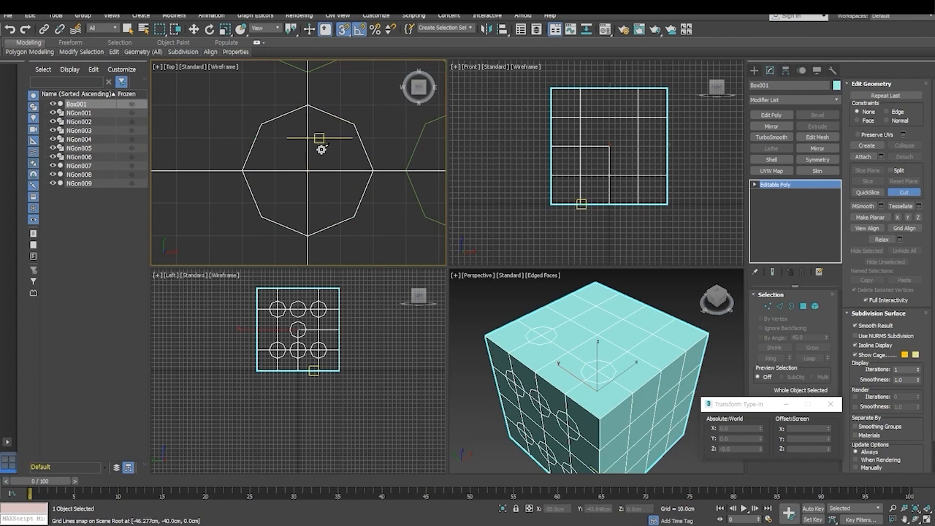
right_click(327, 151)
- Cut the centre octagon's outline into the top face, snapping to its eight guide vertices, and end the cut
middle_click_drag(355, 168, 255, 222)
middle_click_drag(325, 145, 261, 223)
mouse_move(307, 173)
middle_mouse_down()
mouse_move(304, 199)
mouse_move(326, 163)
middle_mouse_up()
left_click(319, 91)
left_click(272, 108)
left_click(255, 155)
left_click(273, 201)
left_click(319, 220)
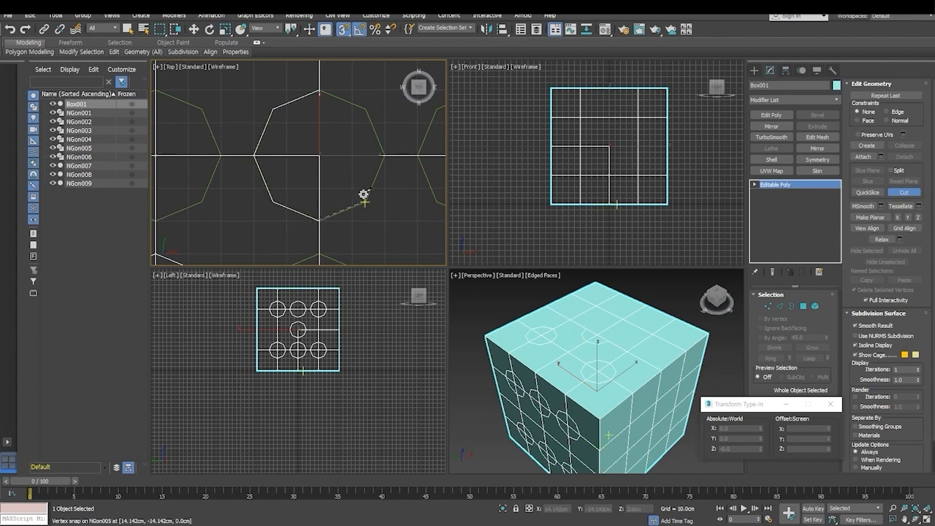
left_click(365, 202)
left_click(383, 154)
left_click(366, 109)
left_click(320, 90)
right_click(320, 91)
- Cut the upper-right octagon's outline into the top face, closing it at its starting vertex
middle_click_drag(338, 208, 272, 226)
middle_click_drag(376, 152, 312, 207)
middle_click_drag(345, 144, 338, 234)
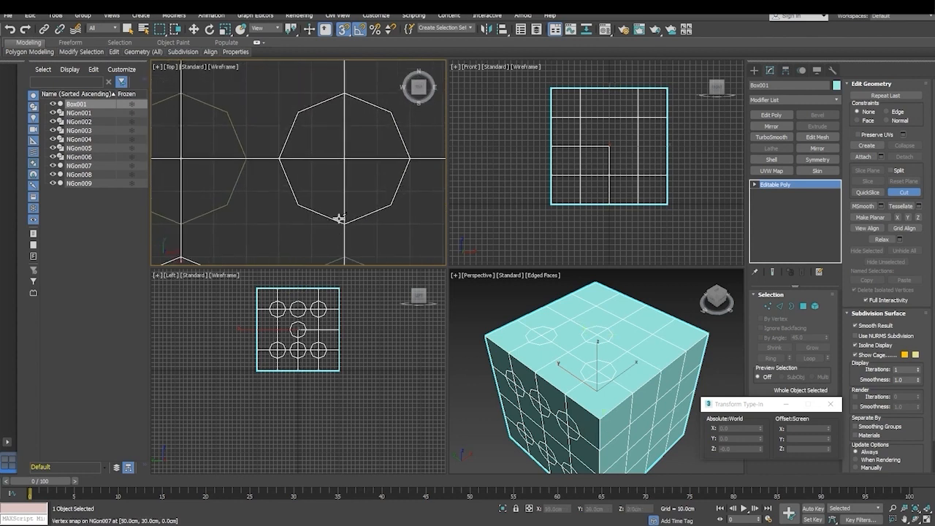
left_click(326, 103)
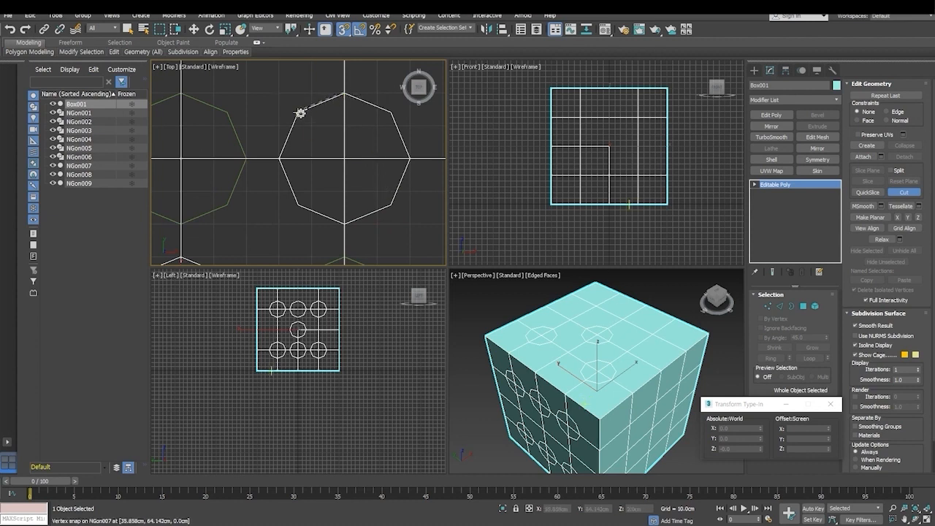
left_click(281, 157)
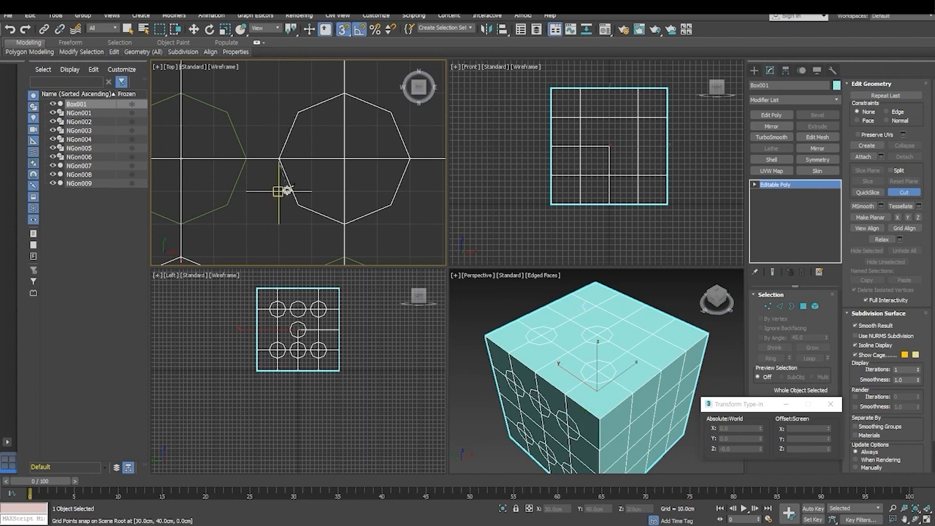
left_click(298, 204)
left_click(343, 221)
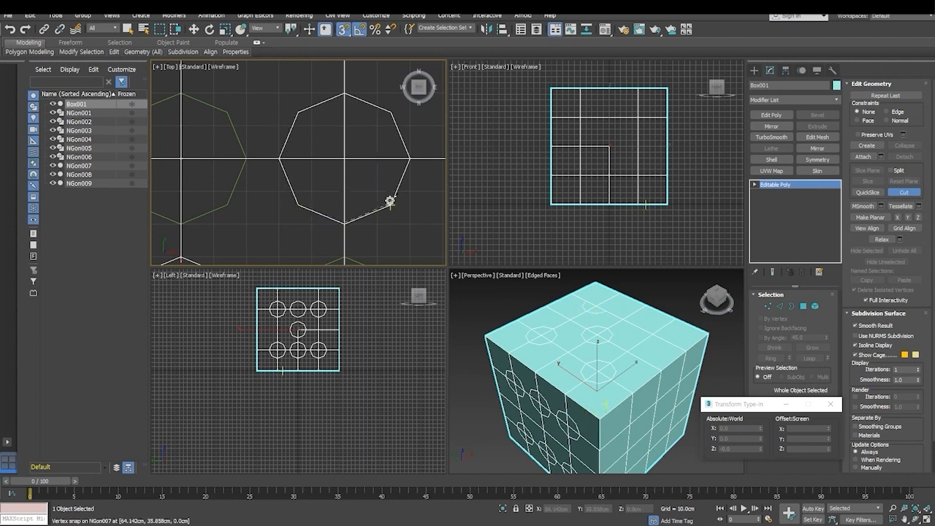
left_click(391, 206)
left_click(411, 157)
left_click(391, 114)
left_click(345, 94)
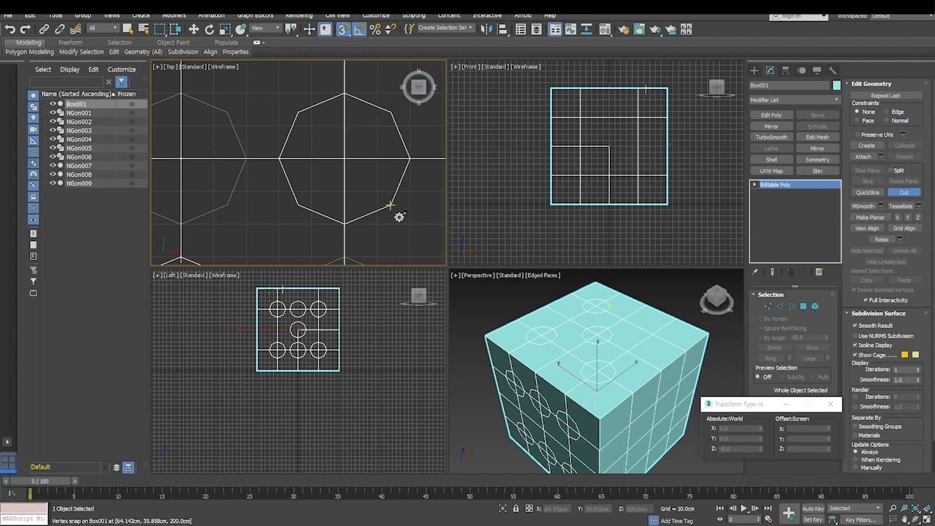
- Cut the lower-right octagon's outline into the top face, completing the five-pip pattern
middle_click_drag(399, 214, 403, 83)
middle_click_drag(374, 236, 371, 165)
middle_click_drag(346, 221, 329, 105)
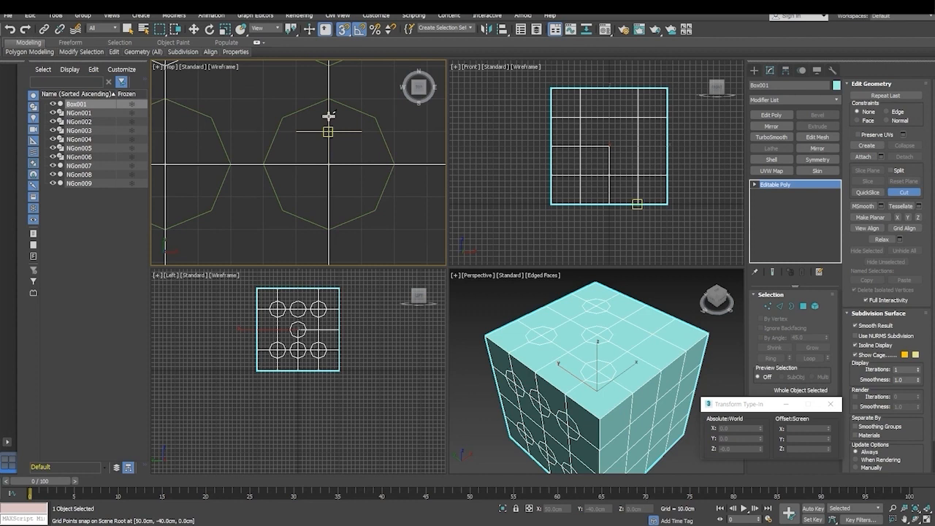
left_click(264, 164)
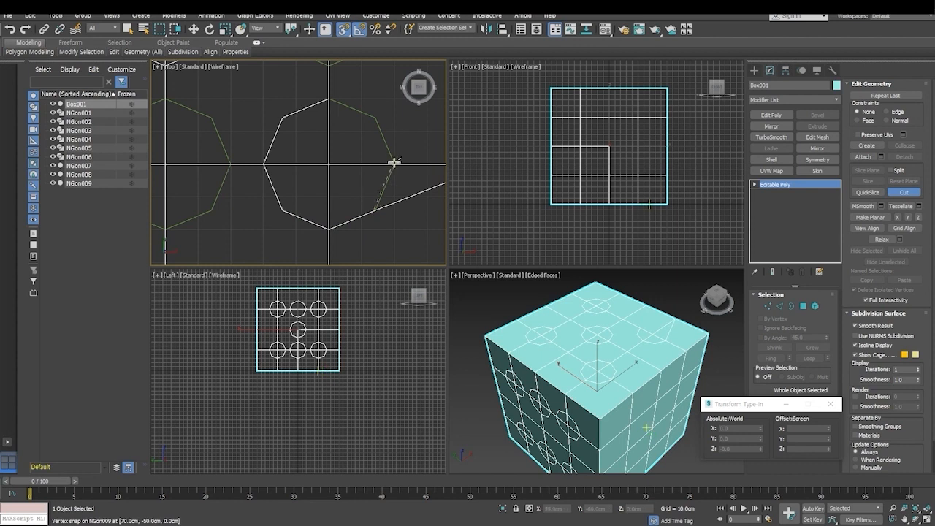
left_click(376, 120)
left_click(326, 99)
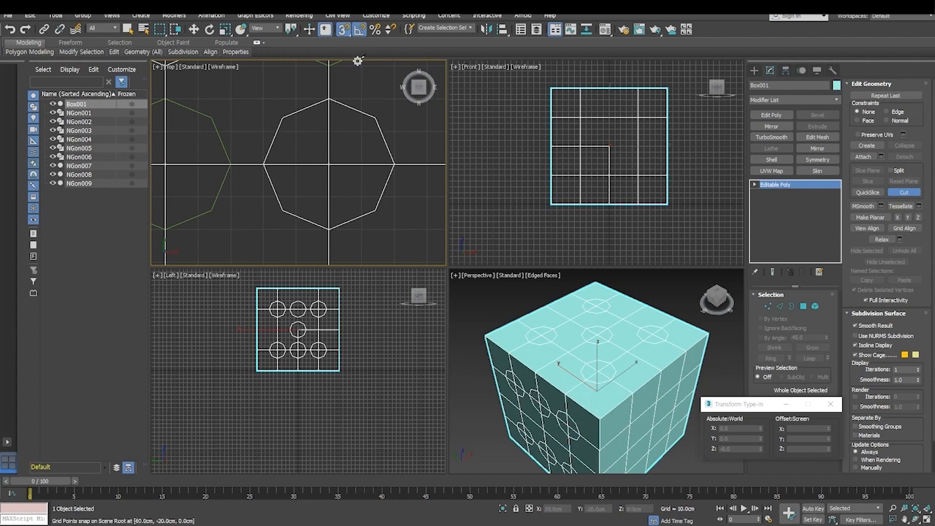
- Rotate the box 90 degrees about the X axis so that the five-pip face turns to the front and a blank face is on top
left_click(210, 29)
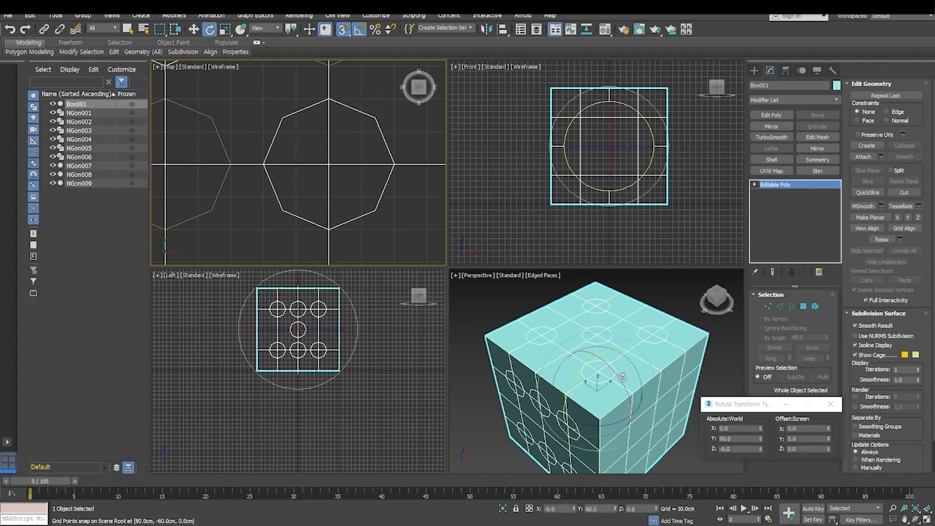
left_click_drag(624, 387, 595, 351)
scroll(307, 183, "up", 2)
scroll(271, 146, "down", 6)
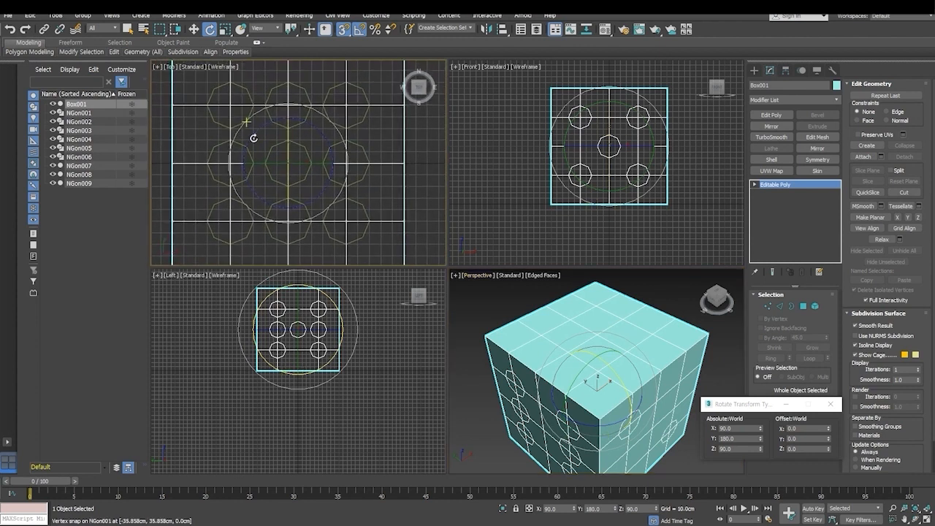
- Cut the upper-left octagon's outline into the new blank top face and end the cut
scroll(251, 114, "up", 5)
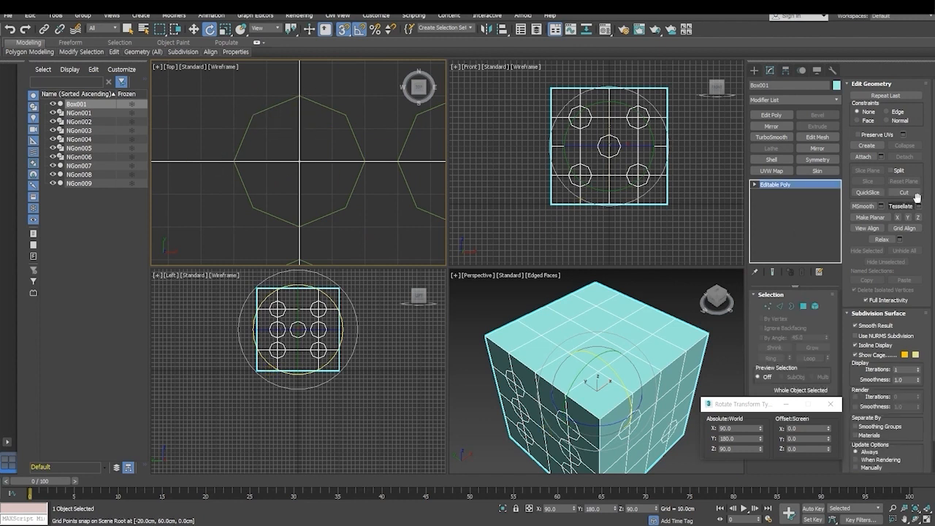
left_click(908, 194)
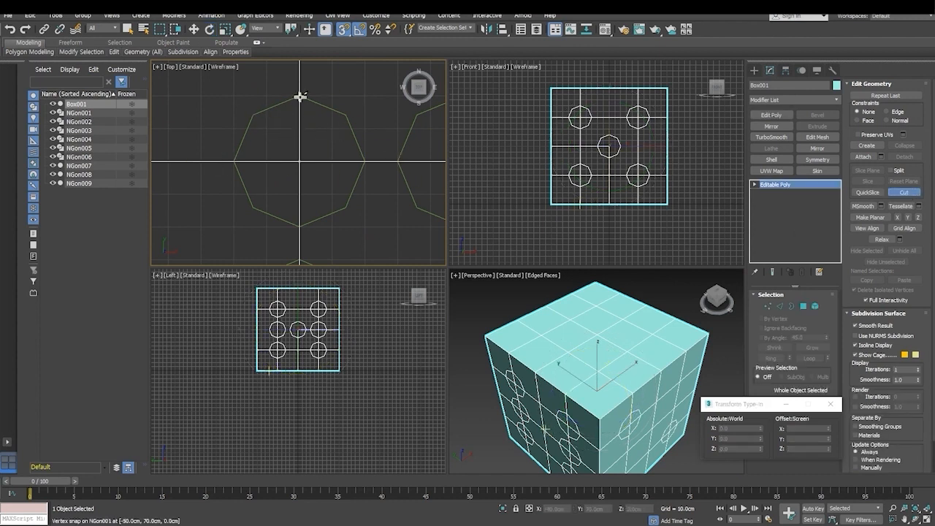
left_click(254, 115)
left_click(233, 160)
left_click(254, 208)
left_click(299, 227)
left_click(346, 208)
left_click(364, 161)
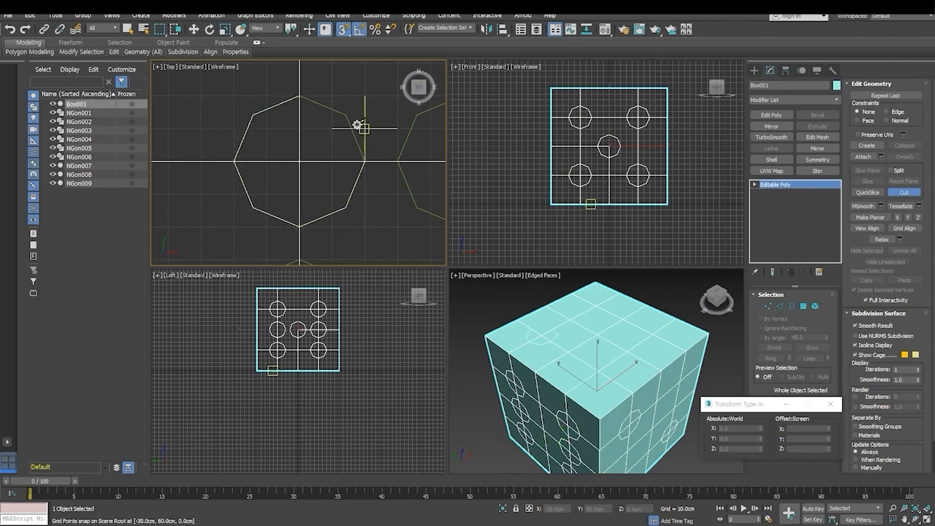
left_click(346, 114)
left_click(300, 97)
right_click(350, 162)
- Cut the centre octagon's outline into the top face as the second pip of the diagonal
middle_click_drag(377, 206, 296, 121)
middle_click_drag(372, 212, 293, 138)
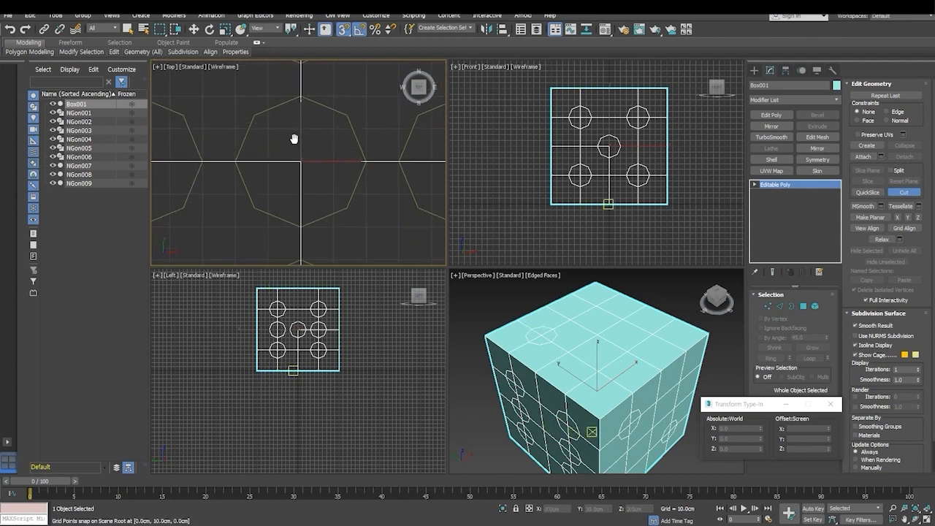
left_click(255, 115)
left_click(235, 160)
left_click(255, 210)
left_click(300, 227)
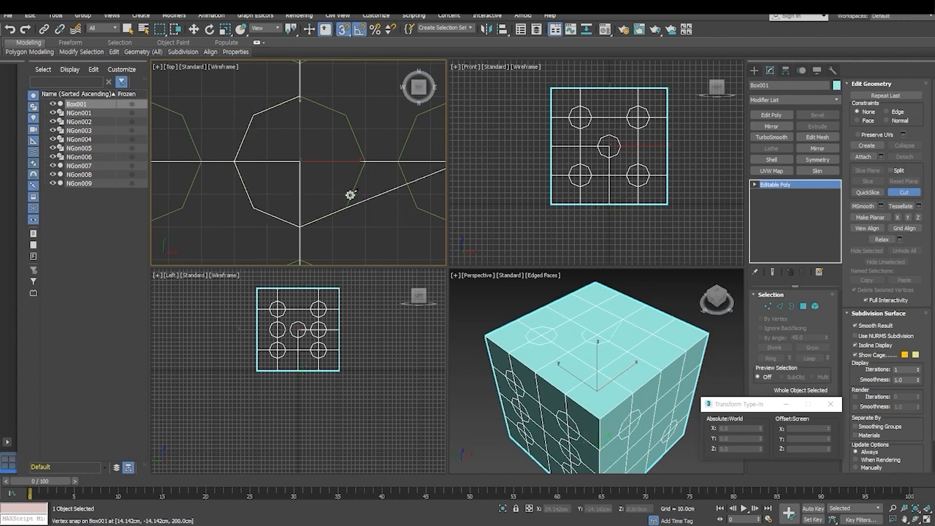
left_click(365, 162)
left_click(347, 116)
left_click(303, 95)
- Cut the lower-right octagon's outline into the top face, completing the three-pip diagonal
middle_click_drag(351, 196, 280, 98)
mouse_move(326, 180)
middle_mouse_down()
mouse_move(263, 121)
mouse_move(242, 115)
middle_mouse_up()
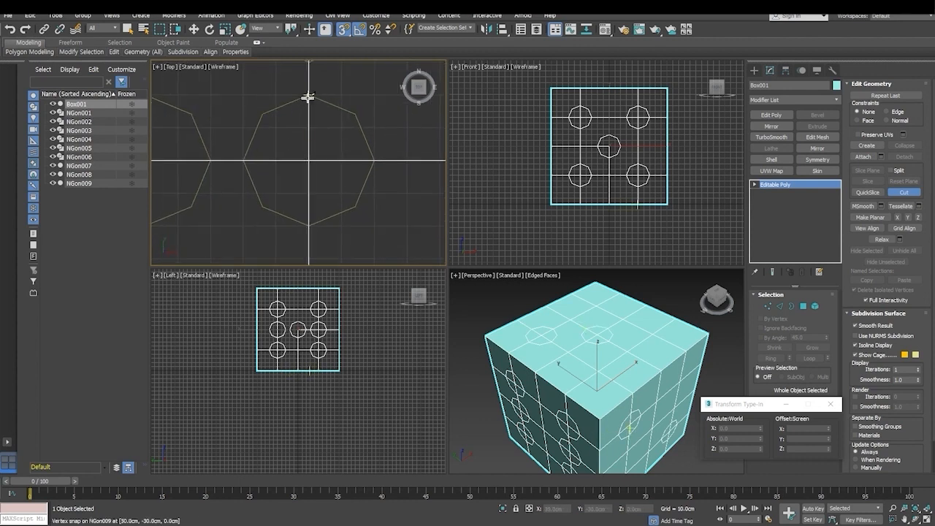
left_click(246, 160)
left_click(308, 226)
left_click(373, 162)
left_click(356, 114)
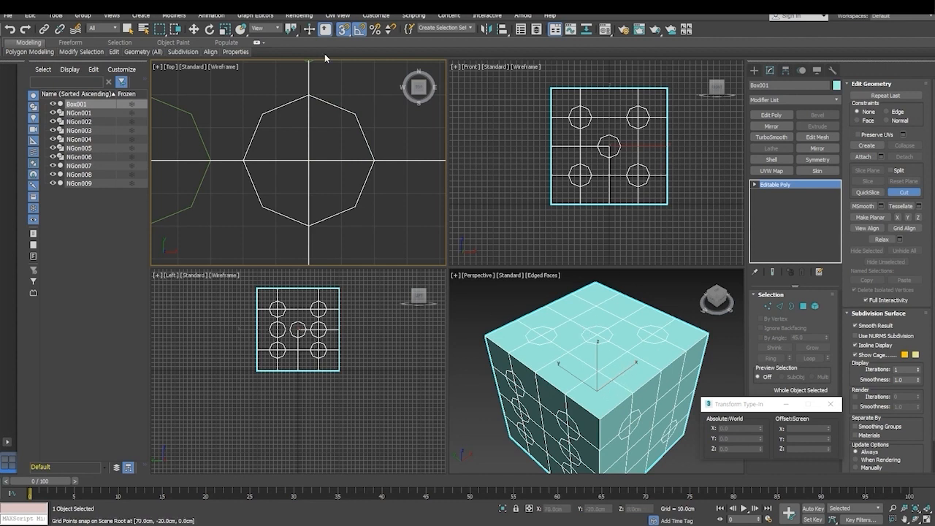
- End the cut and rotate the box 180 degrees about the Y axis so that a blank face is on top
right_click(454, 193)
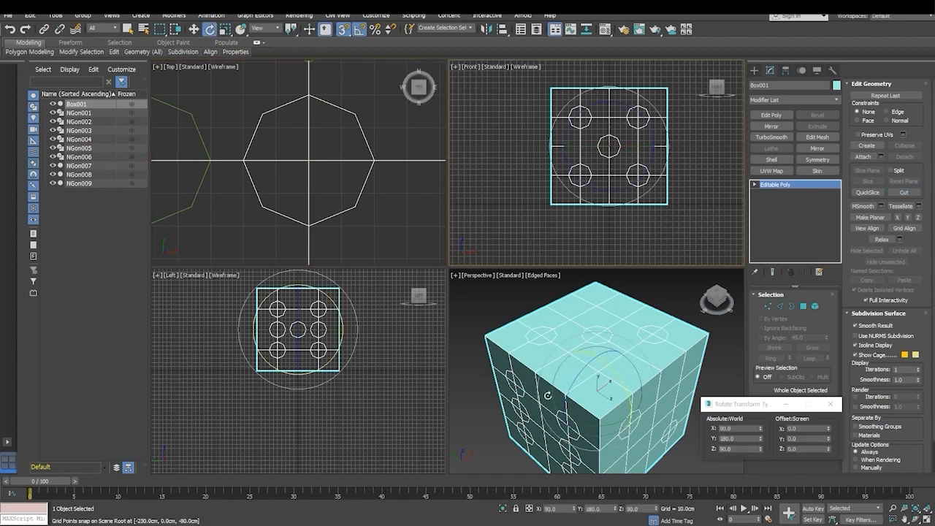
left_click_drag(600, 354, 558, 506)
scroll(328, 164, "down", 4)
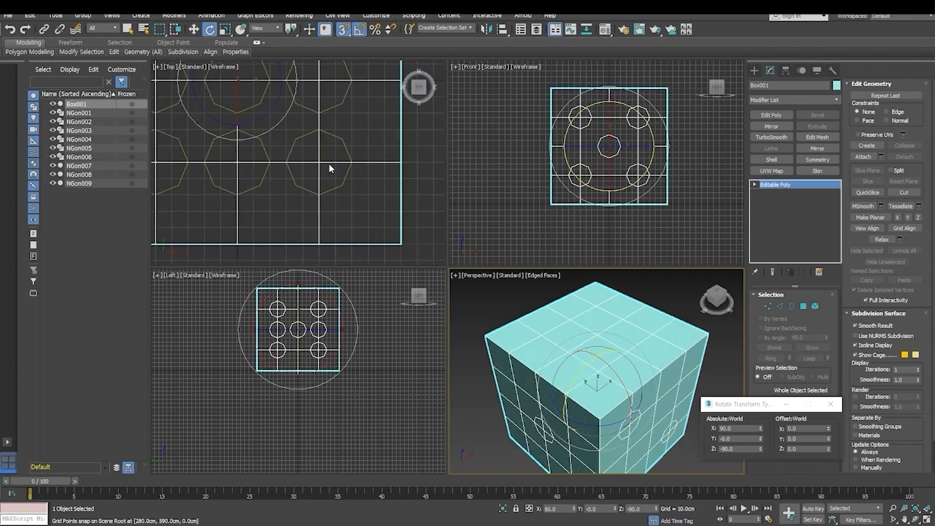
- Cut the upper-left octagon's outline into the blank top face by snapping to the guide shape's vertices
middle_click_drag(309, 115, 318, 179)
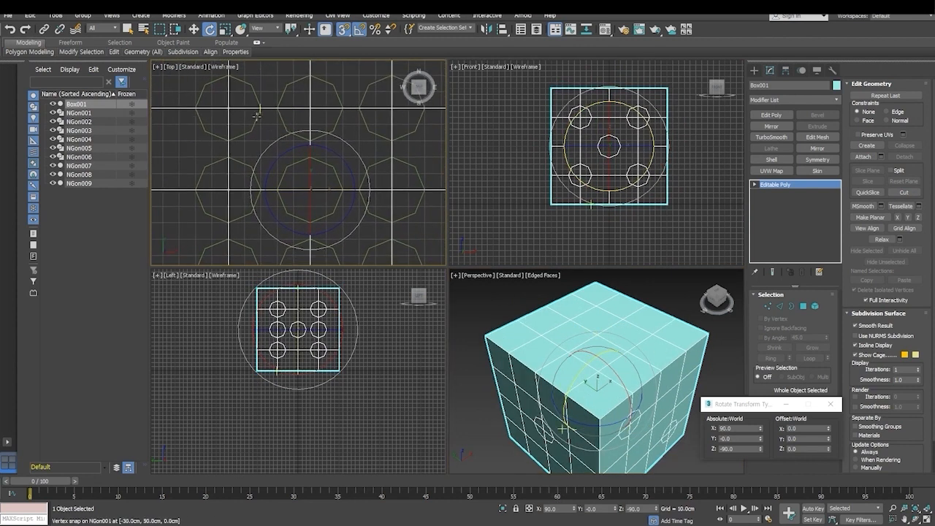
scroll(266, 127, "up", 6)
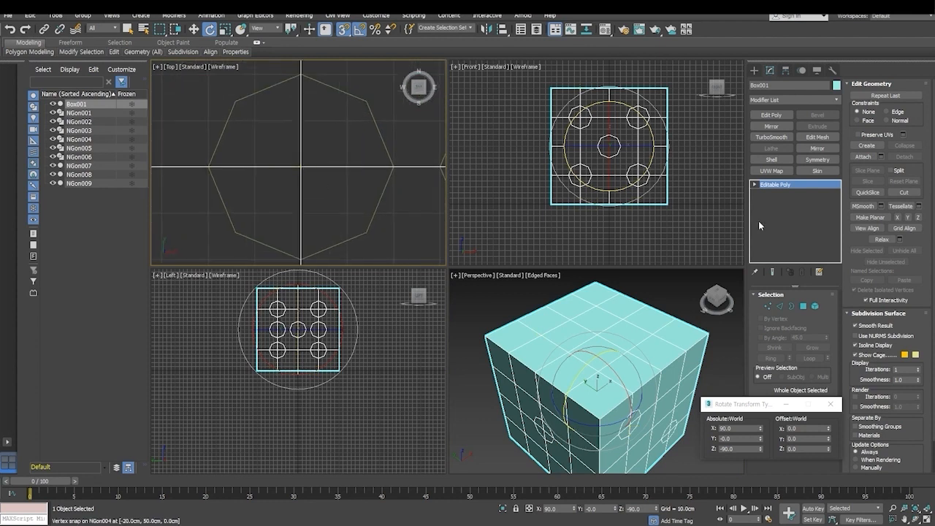
left_click(893, 194)
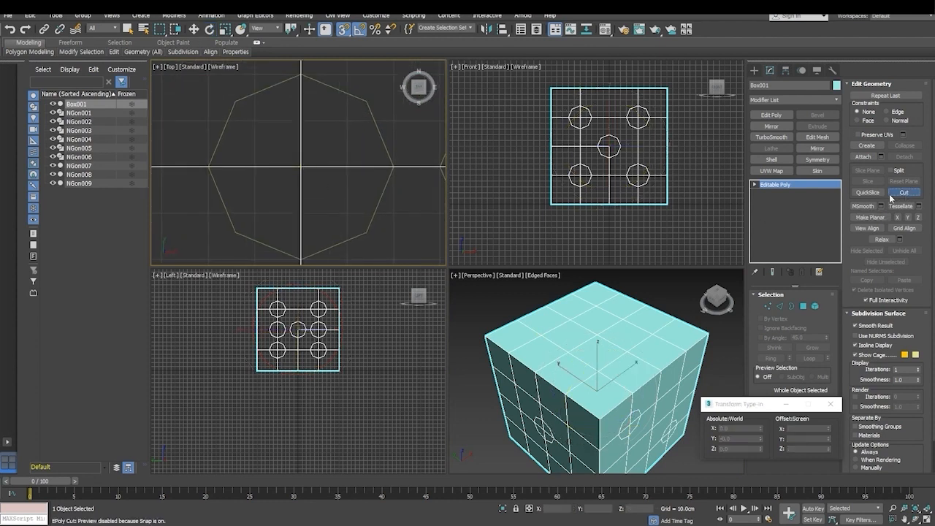
left_click(302, 76)
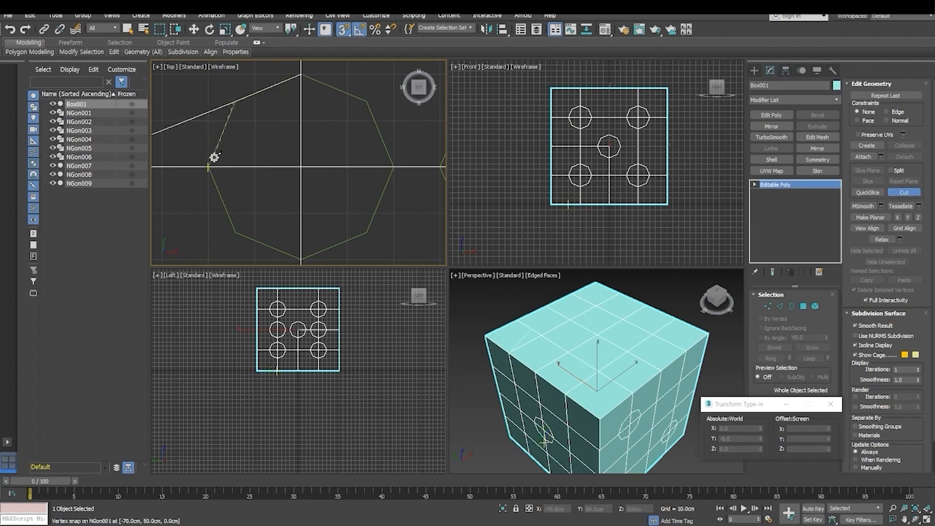
left_click(209, 166)
left_click(234, 233)
left_click(301, 257)
left_click(368, 233)
left_click(394, 166)
left_click(368, 101)
left_click(302, 76)
- Cut the lower-left octagon's outline into the top face as the second corner pip
scroll(334, 190, "up", 4)
scroll(329, 178, "down", 2)
scroll(332, 175, "up", 2)
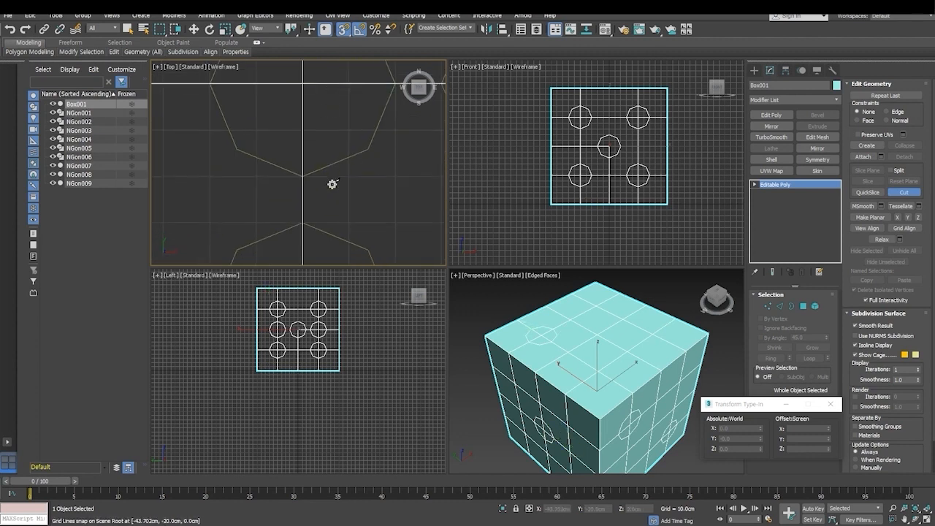
scroll(331, 130, "down", 2)
scroll(336, 133, "down", 1)
mouse_move(333, 153)
middle_mouse_down()
mouse_move(329, 140)
mouse_move(326, 146)
middle_mouse_up()
left_click(299, 92)
left_click(234, 155)
left_click(250, 203)
left_click(296, 219)
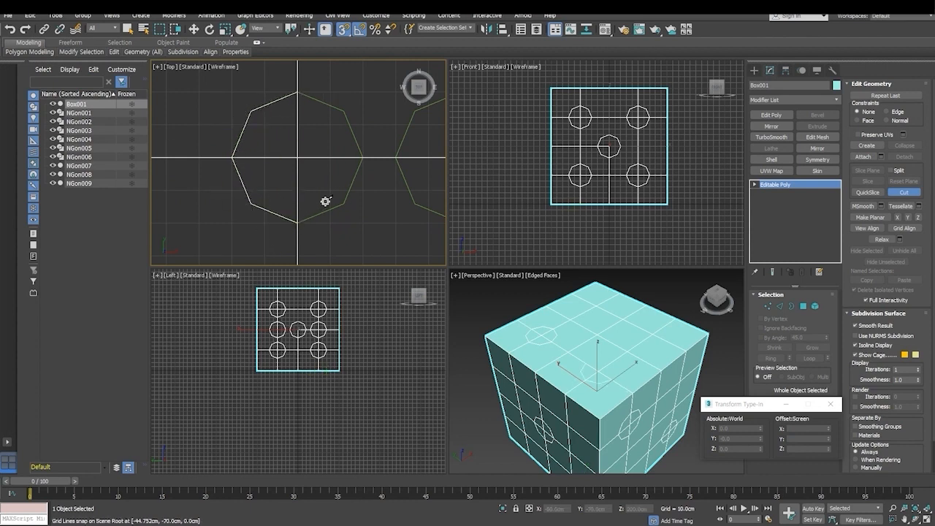
left_click(362, 158)
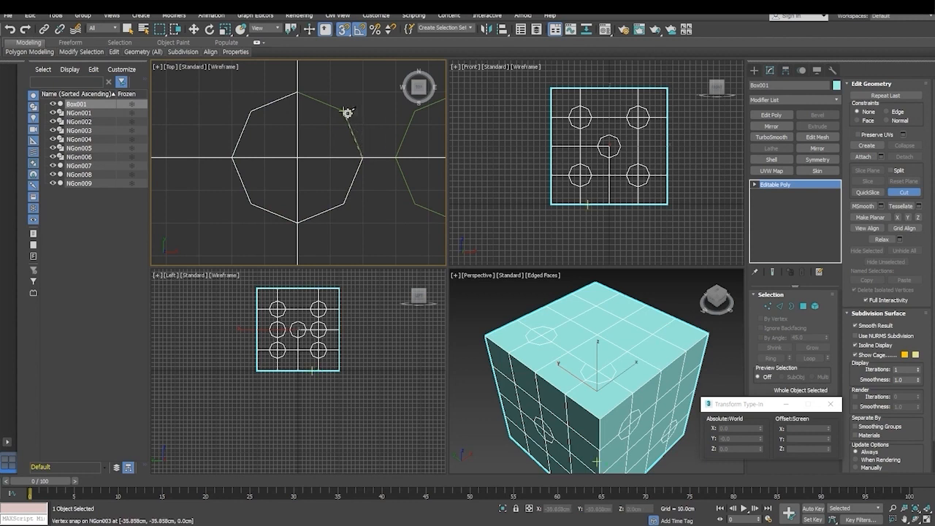
- Cut the lower-right octagon's outline into the top face as the third corner pip
mouse_move(356, 174)
middle_mouse_down()
mouse_move(305, 184)
mouse_move(348, 184)
mouse_move(250, 197)
middle_mouse_up()
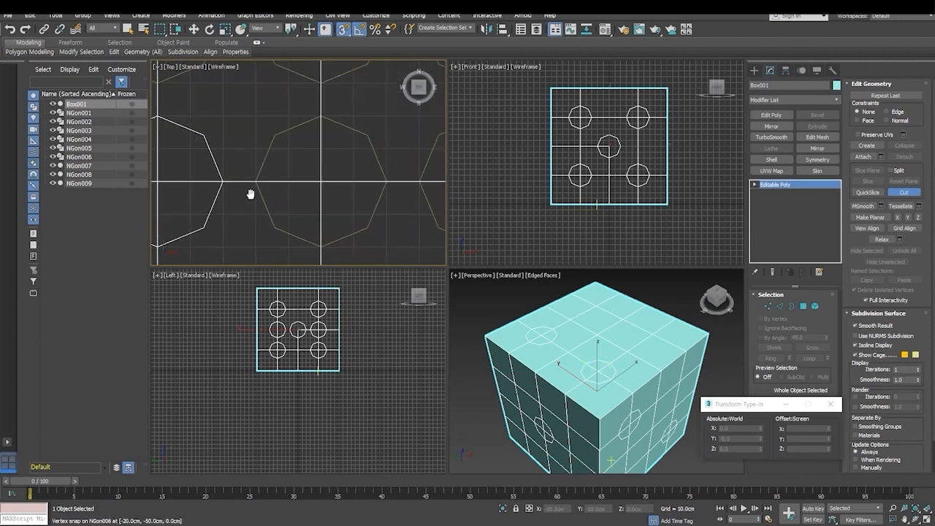
mouse_move(368, 200)
middle_mouse_down()
mouse_move(250, 200)
mouse_move(328, 202)
mouse_move(300, 173)
middle_mouse_up()
left_click(316, 97)
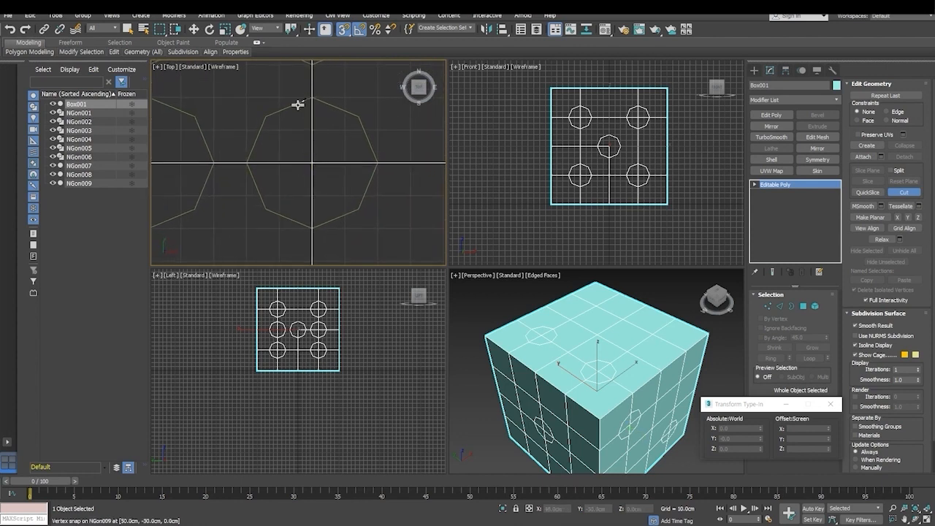
left_click(247, 162)
left_click(267, 210)
left_click(312, 228)
left_click(358, 208)
left_click(377, 162)
left_click(358, 118)
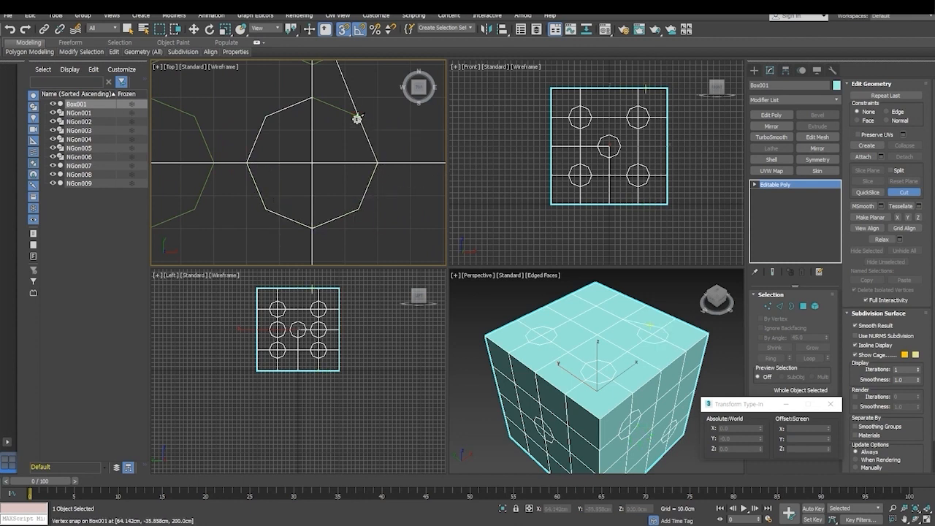
left_click(313, 98)
- Cut the upper-right octagon's outline into the top face, completing the four-pip pattern, and end the cut
middle_click_drag(342, 109, 355, 262)
middle_click_drag(358, 157, 352, 80)
middle_click_drag(358, 138, 334, 217)
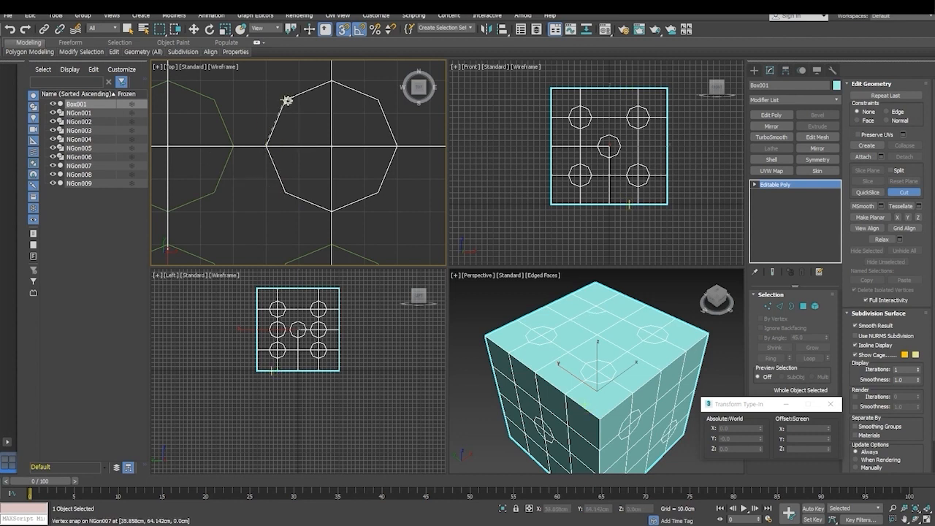
left_click(377, 100)
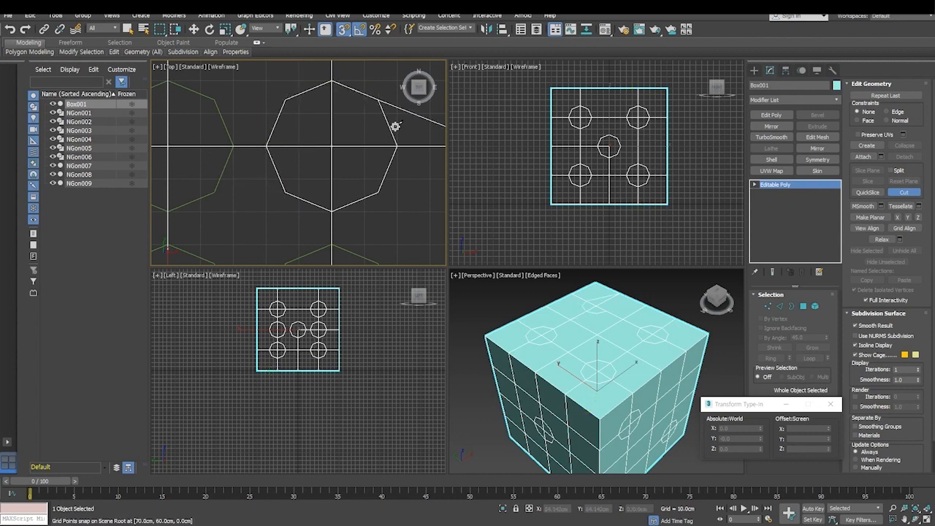
left_click(398, 147)
left_click(377, 193)
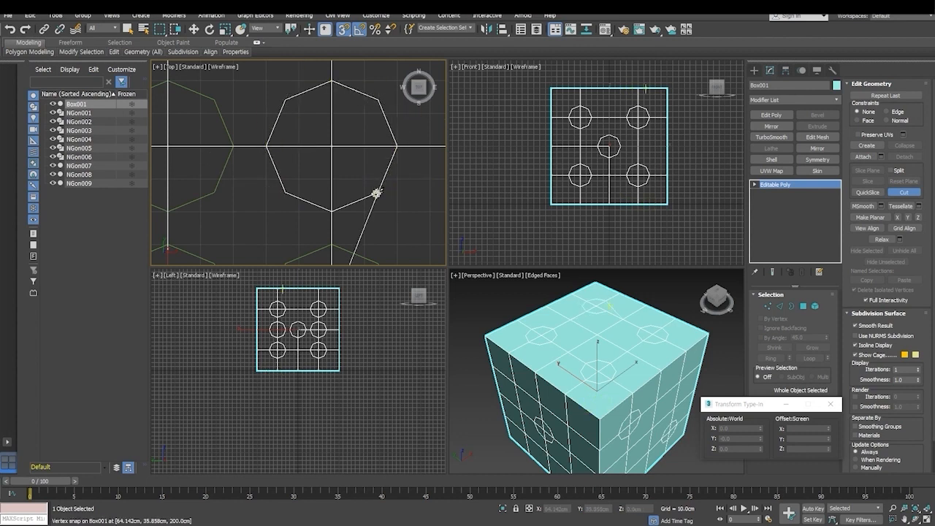
left_click(333, 212)
right_click(333, 211)
- Leave the Cut tool, switch to the Move tool and deselect the box
scroll(367, 208, "down", 5)
middle_click_drag(358, 217, 340, 150)
scroll(342, 150, "up", 1)
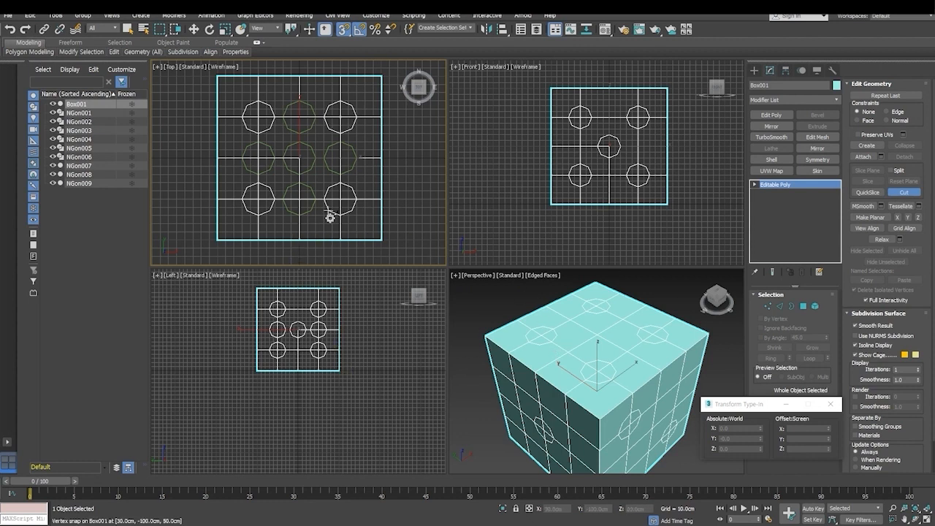
key("e")
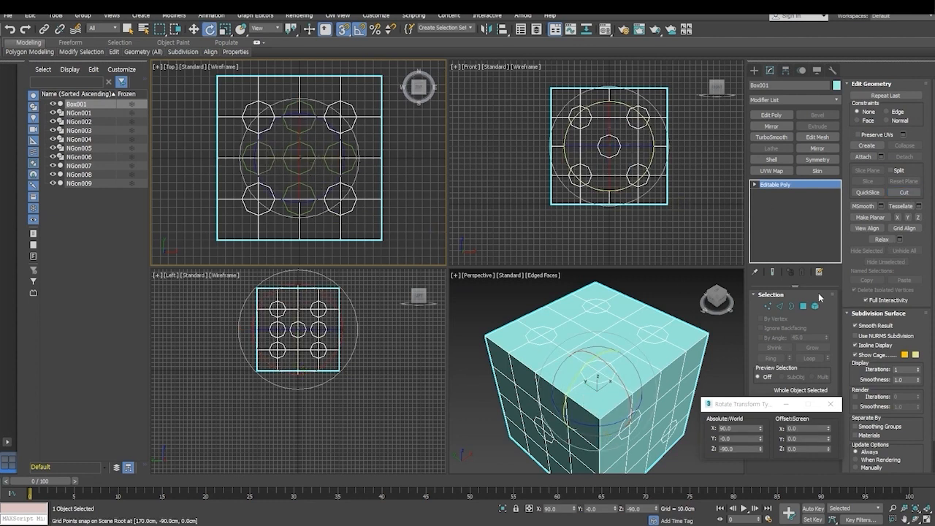
left_click(193, 29)
right_click(502, 177)
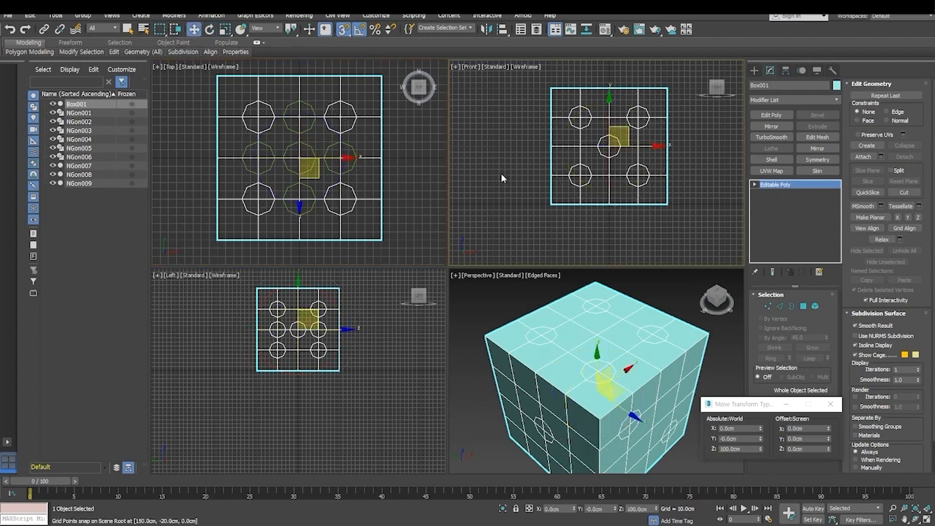
left_click(501, 178)
- Turn off angle snap and 3D snap, and raise the box vertically off the octagon guide shapes to about Z 162.7 cm
middle_click_drag(580, 415, 587, 368, "alt")
middle_click_drag(612, 333, 616, 415)
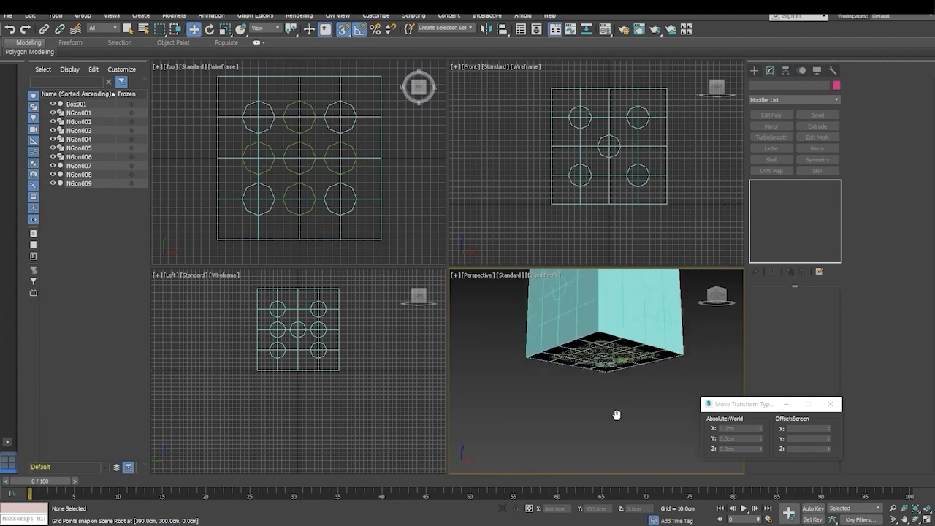
left_click(605, 355)
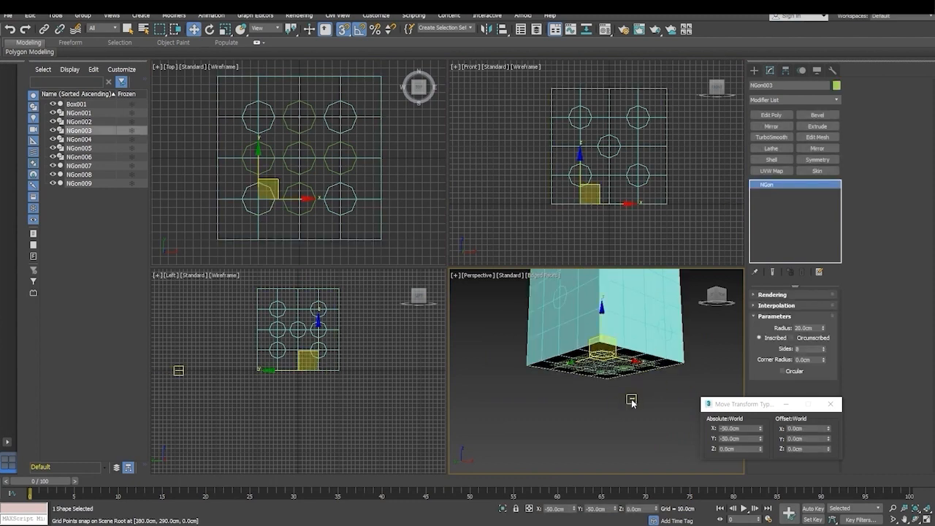
left_click(641, 336)
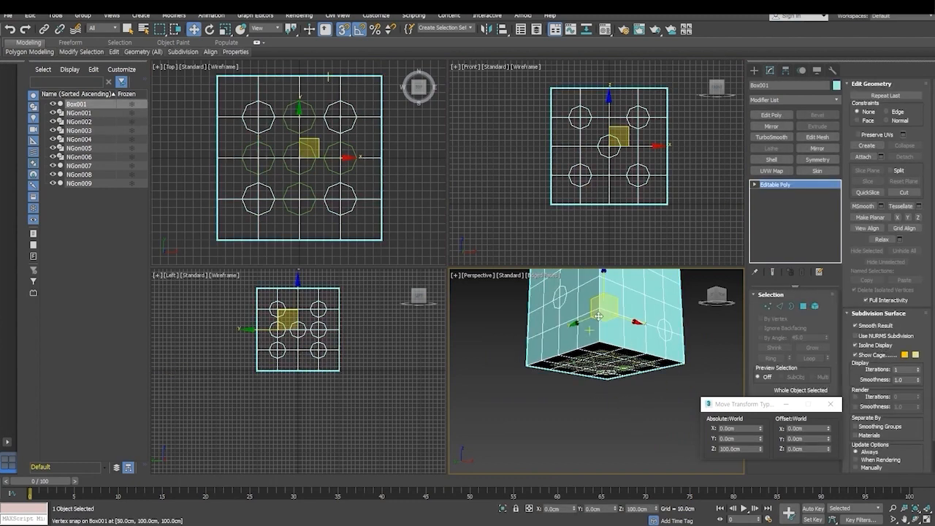
left_click_drag(598, 315, 604, 270)
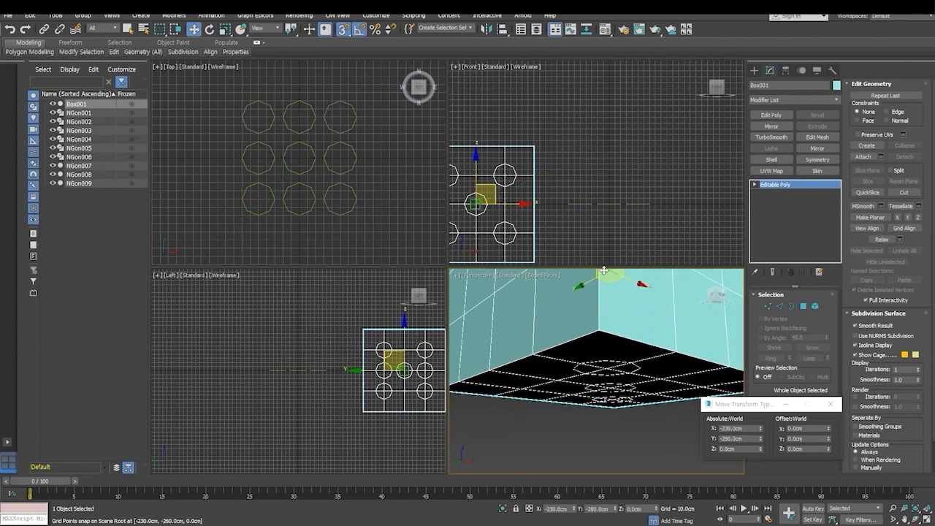
key("ctrl+z")
left_click(358, 31)
left_click(346, 31)
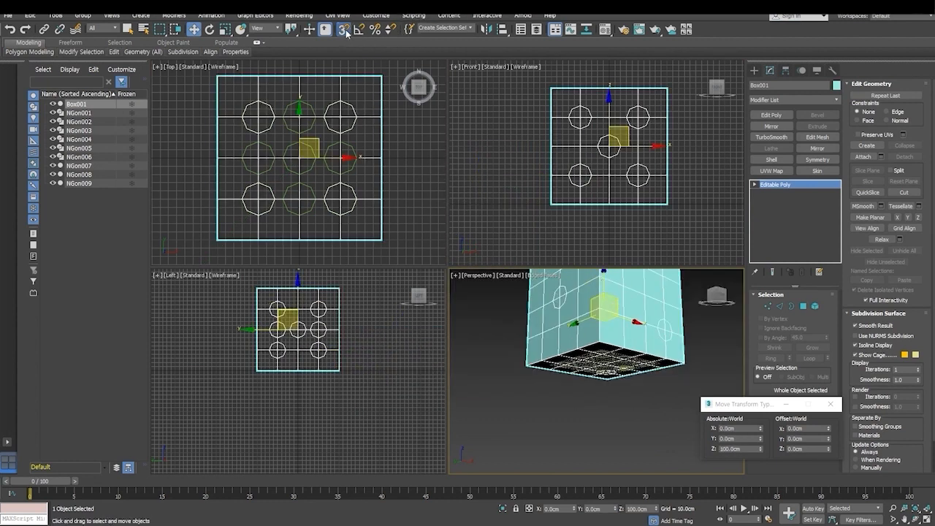
left_click_drag(607, 284, 628, 333)
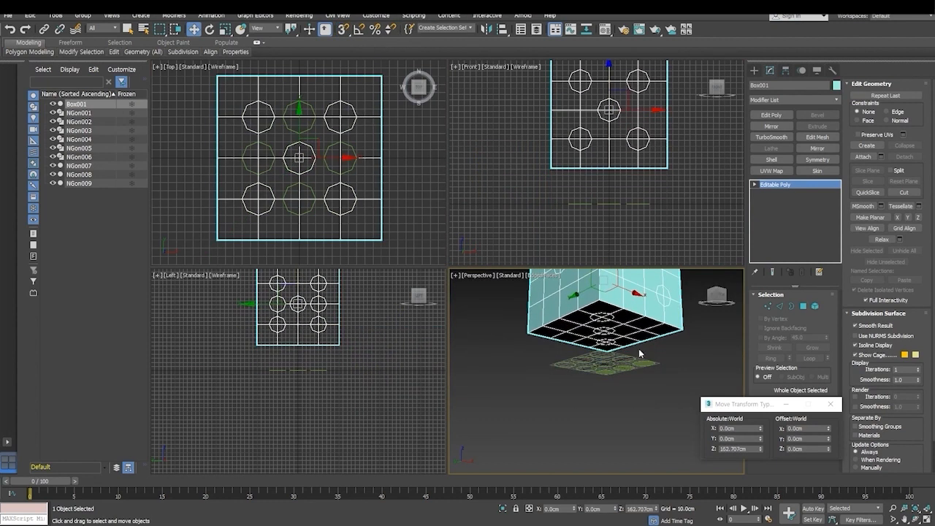
- Select all nine octagon guide shapes beneath the box and delete them
left_click(629, 361)
middle_click_drag(628, 393, 530, 396, "alt")
mouse_move(650, 360)
left_mouse_down()
mouse_move(673, 350)
mouse_move(657, 358)
left_mouse_up()
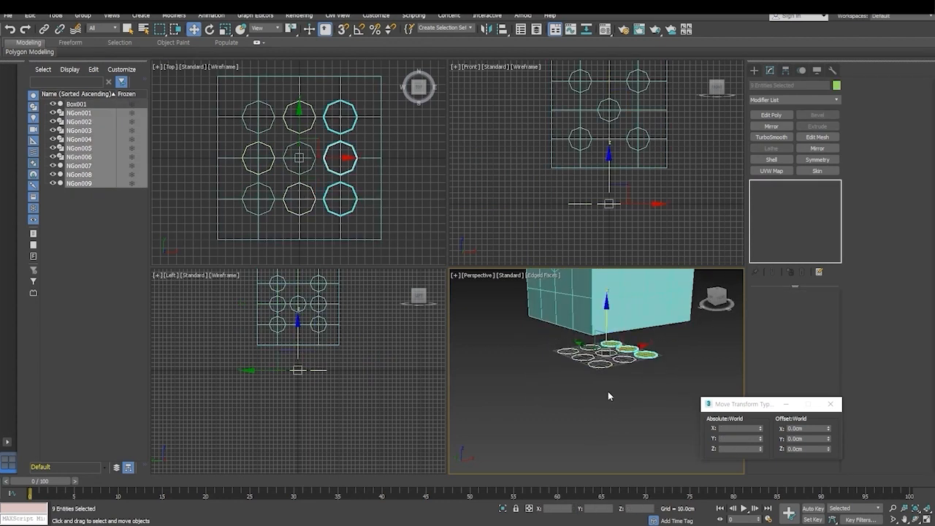
middle_click_drag(614, 398, 589, 377, "alt")
key("Delete")
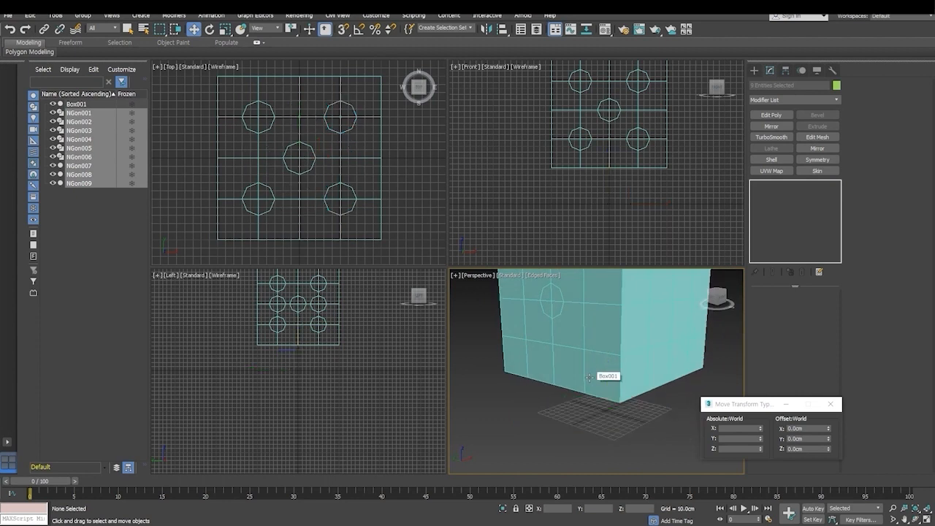
- Close the Move Transform Type-In window and maximize the Perspective viewport to inspect the pip outlines on the box's faces
scroll(596, 369, "down", 5)
middle_click_drag(595, 369, 596, 422, "alt")
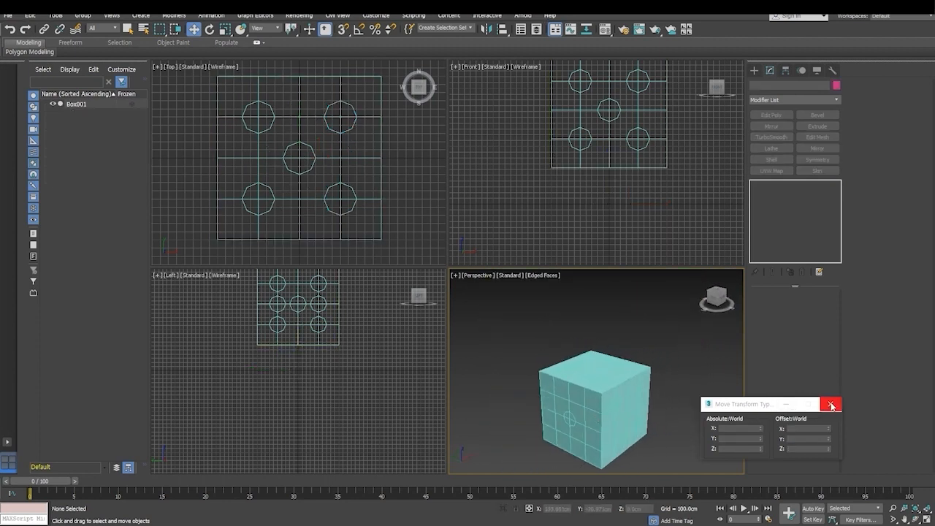
left_click(830, 404)
middle_click_drag(661, 396, 672, 345)
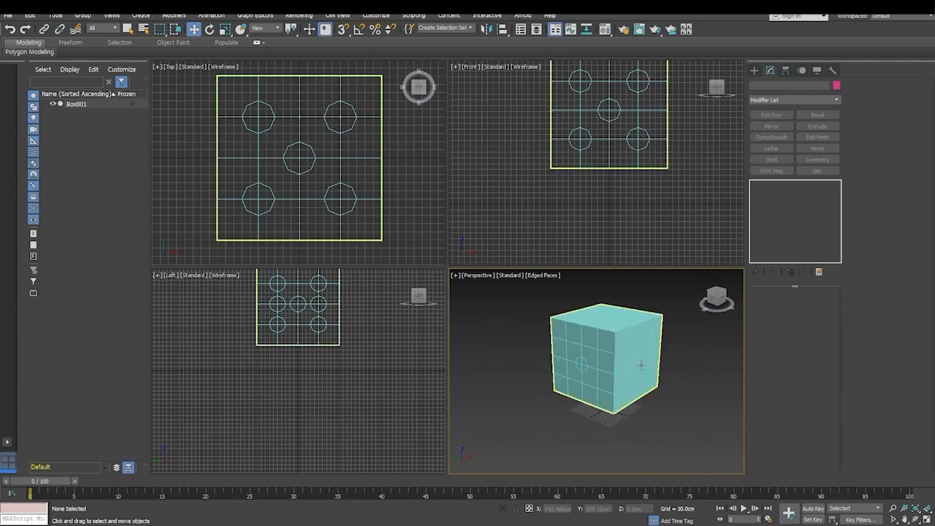
key("alt+w")
middle_click_drag(523, 270, 532, 330)
scroll(475, 306, "up", 4)
middle_click_drag(476, 300, 501, 205, "alt")
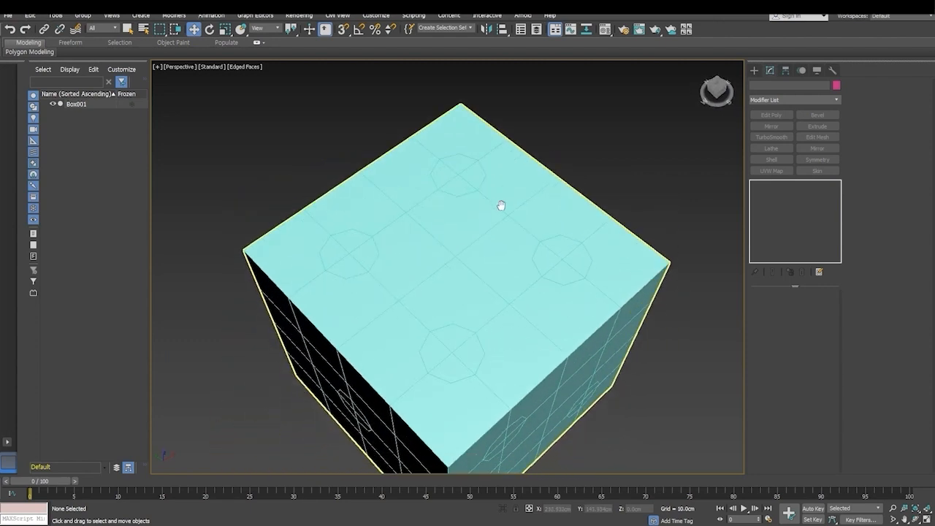
middle_click_drag(537, 313, 524, 300, "alt")
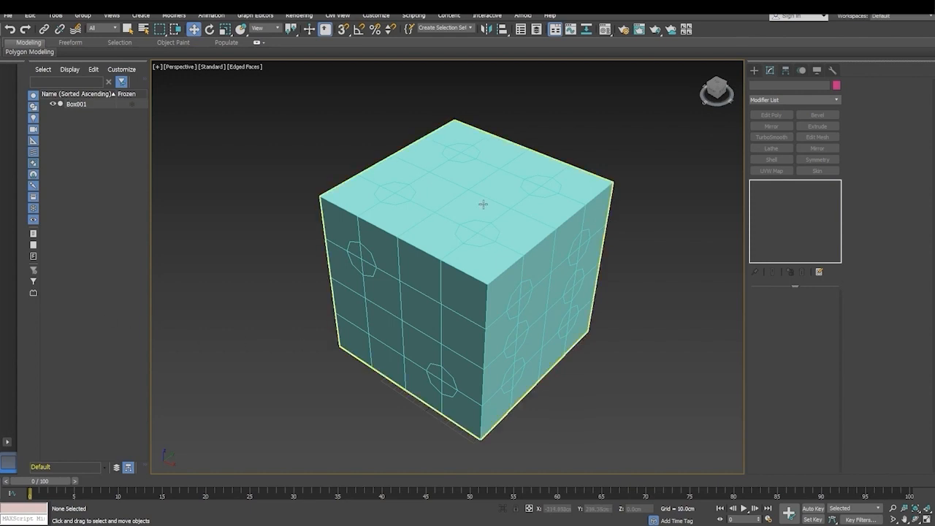
- Select the box, enter its Polygon sub-object level and switch the viewport to the Top view
left_click(500, 228)
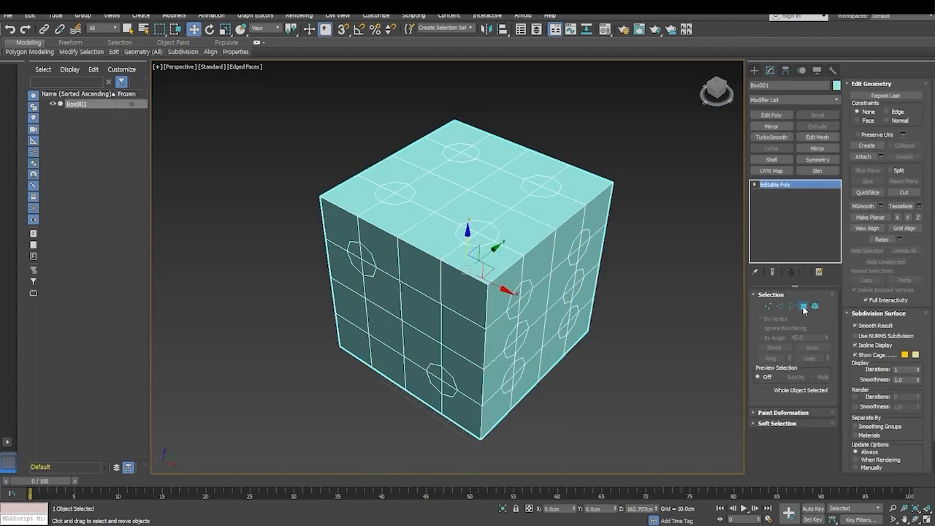
left_click(802, 306)
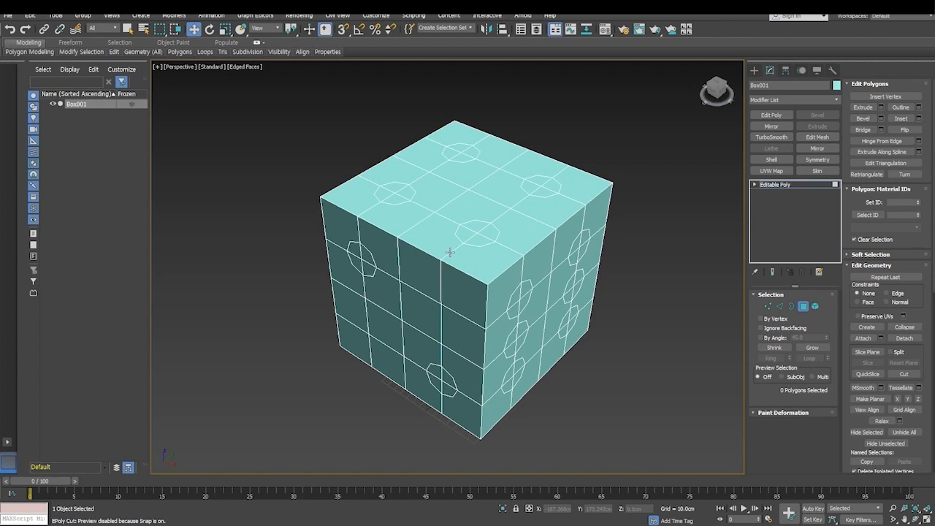
key("t")
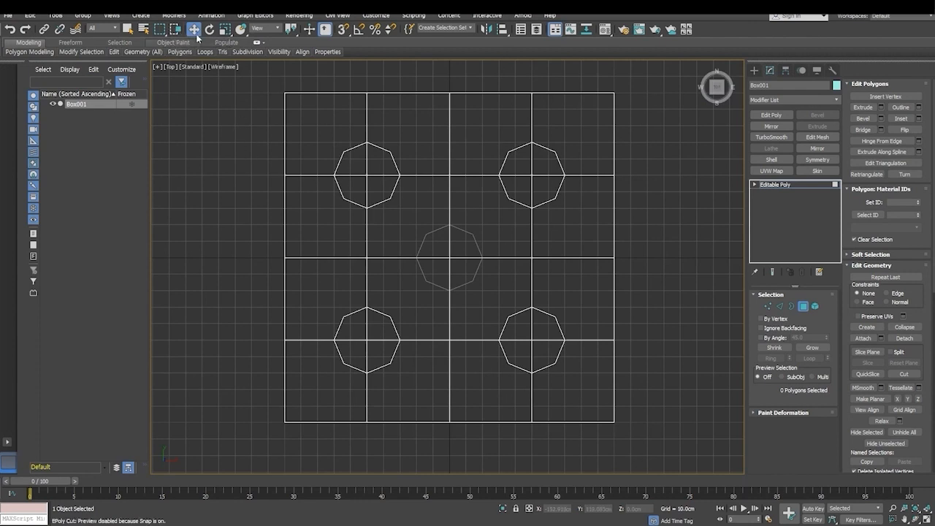
- Try region-selecting the box's upper polygons in the Top view, and its whole face in Window selection mode
left_click_drag(247, 132, 484, 224)
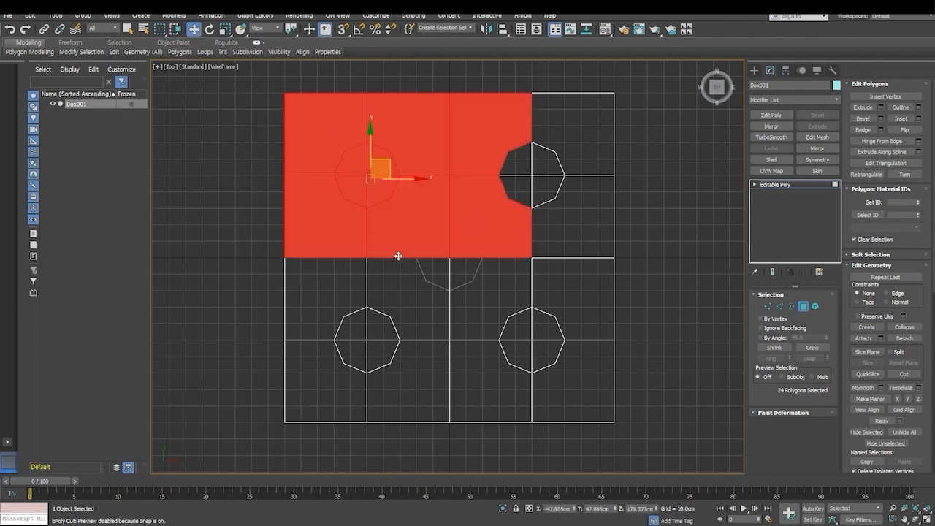
left_click(251, 233)
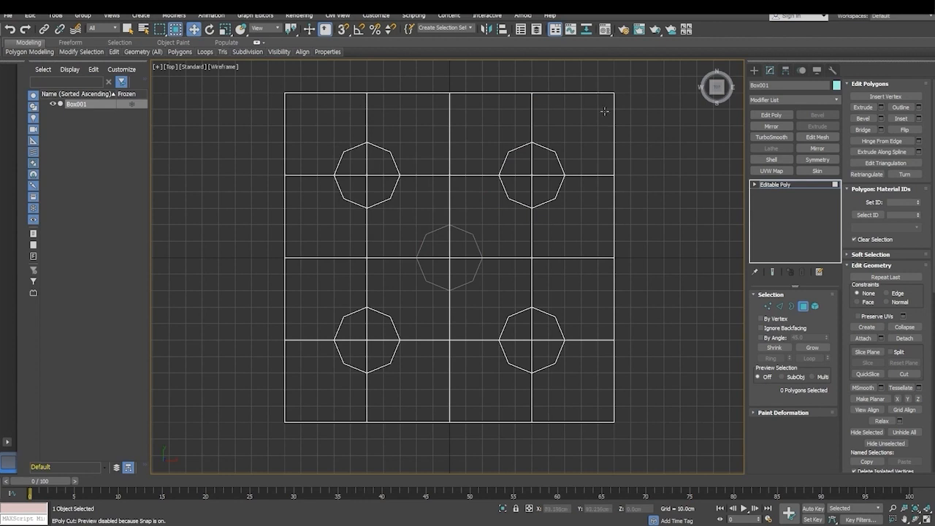
left_click_drag(251, 123, 654, 389)
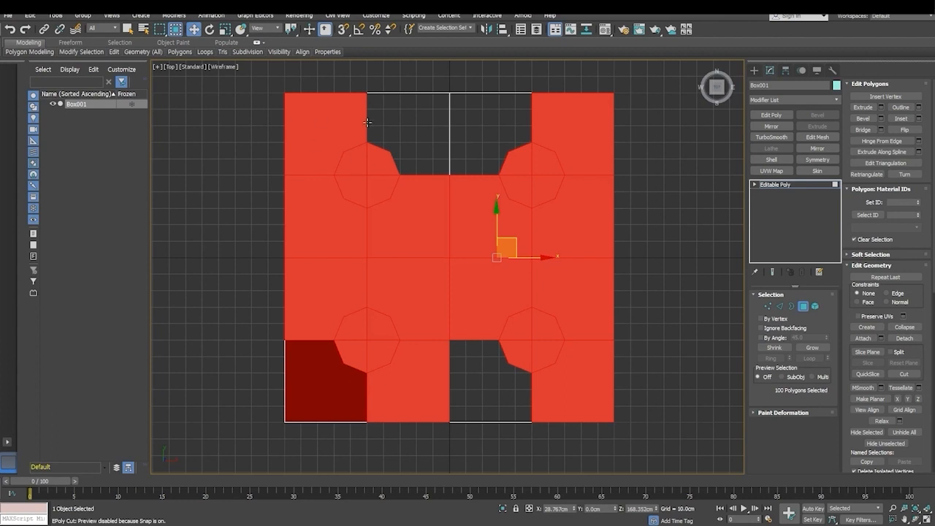
left_click(246, 186)
left_click(323, 131)
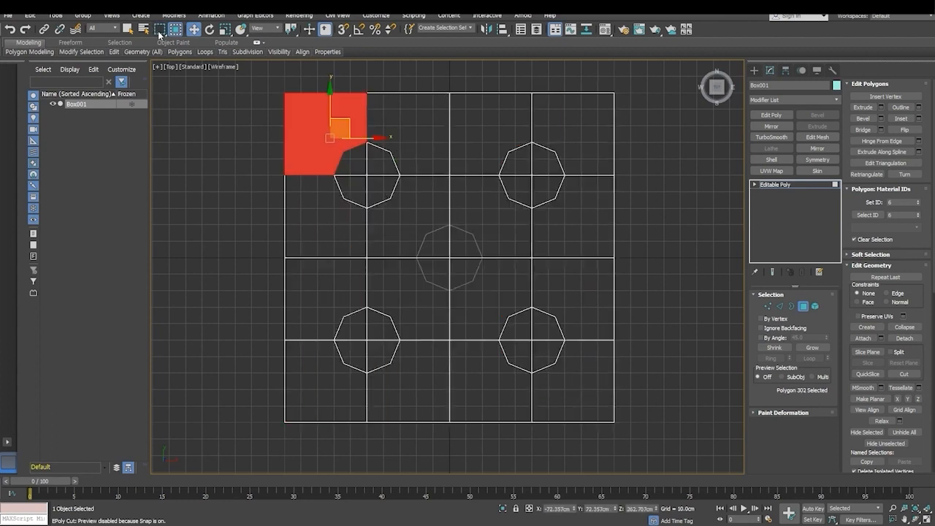
- Try to region-select the five pips one by one with the Select tool in the Top view
key("q")
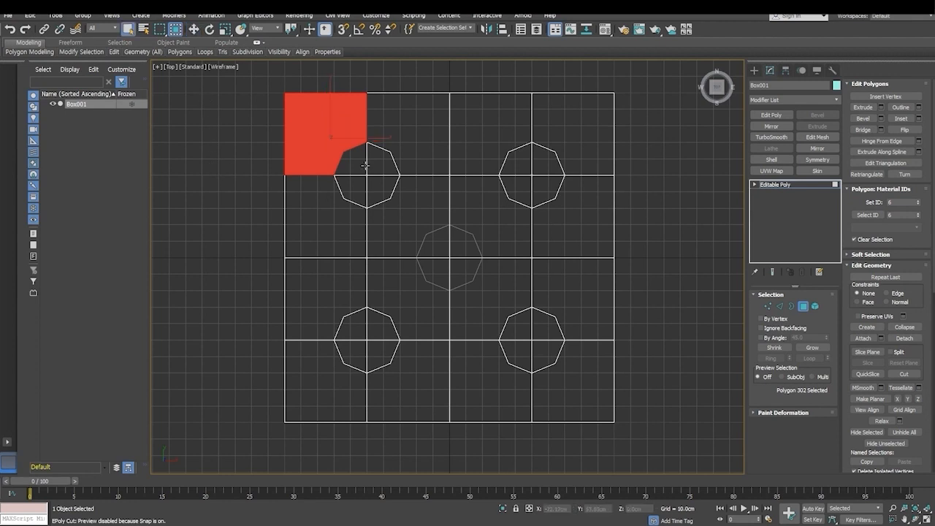
left_click(212, 173)
left_click_drag(314, 126, 383, 203)
left_click_drag(325, 141, 412, 215)
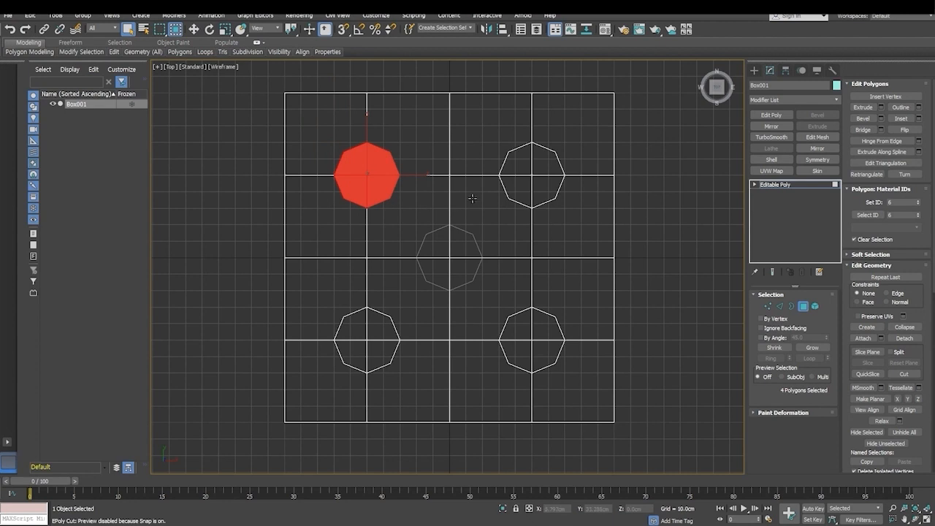
left_click(488, 136, "ctrl")
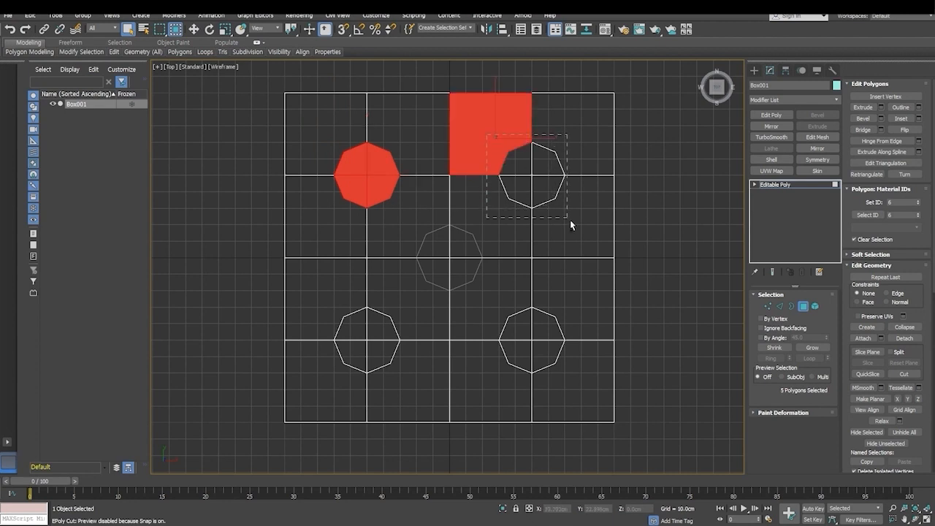
left_click_drag(567, 222, 566, 222, "ctrl")
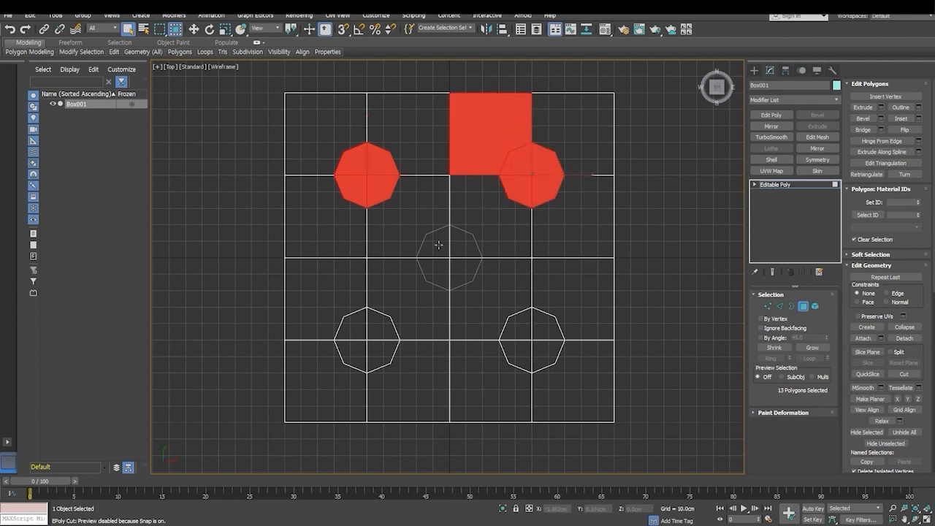
left_click_drag(418, 223, 490, 299, "ctrl")
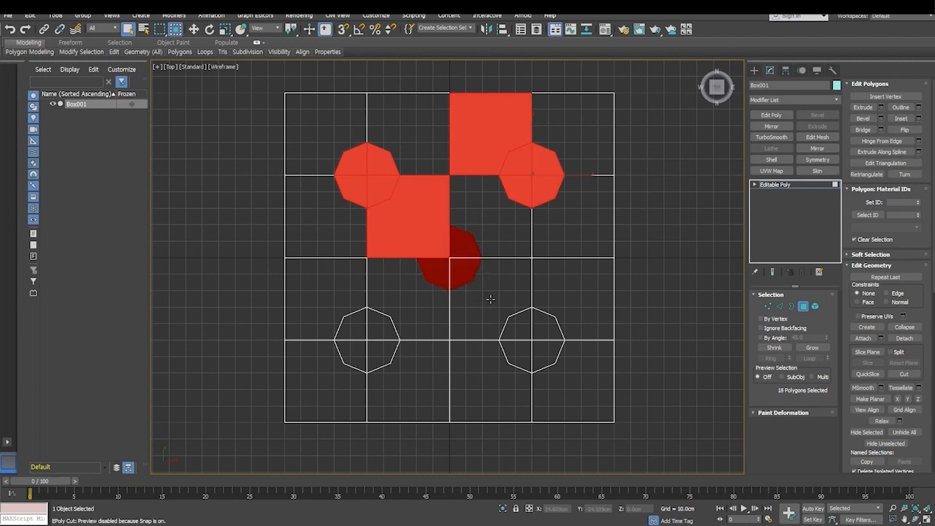
left_click_drag(354, 328, 415, 381, "ctrl")
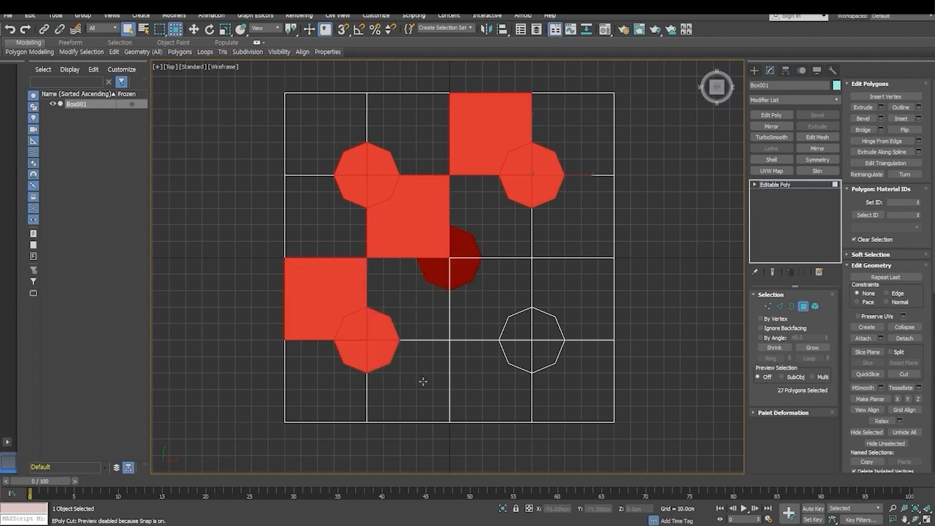
left_click_drag(483, 309, 642, 386, "ctrl")
left_click(248, 208)
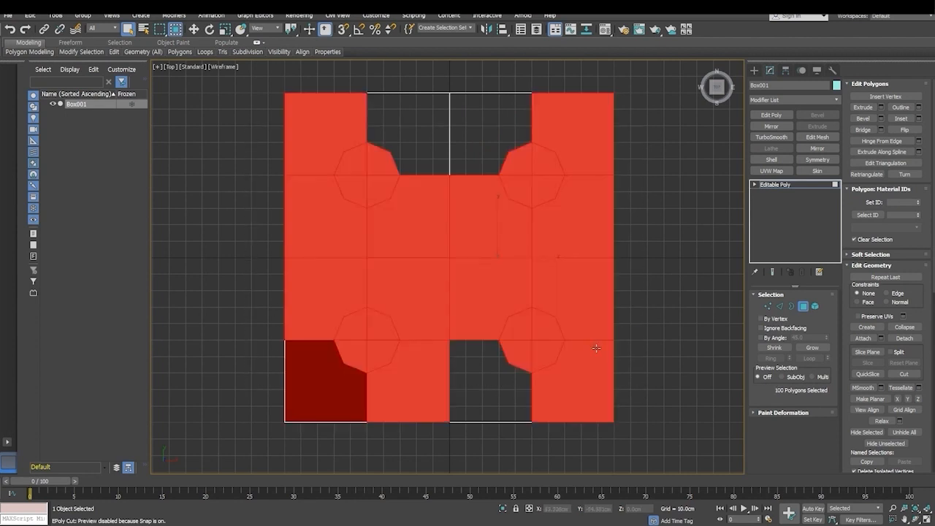
left_click(237, 148)
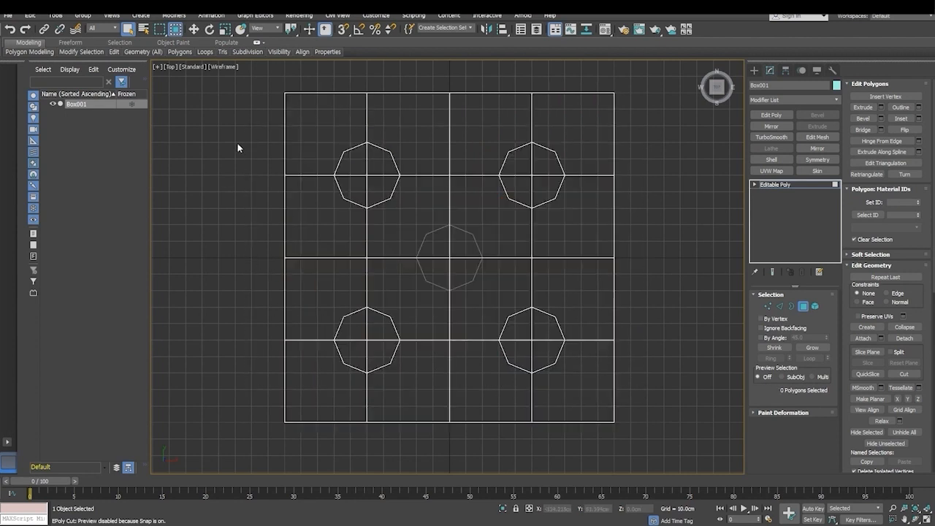
left_click_drag(160, 29, 162, 81)
left_click(348, 148)
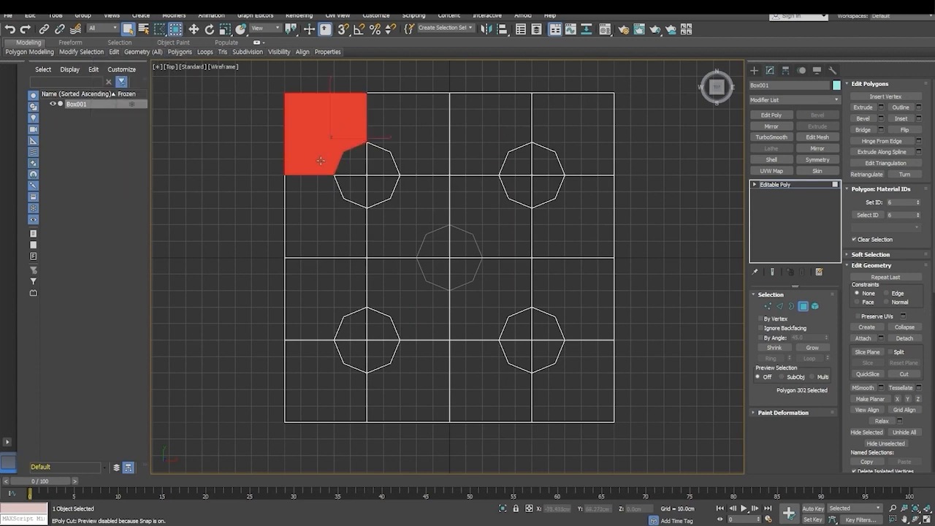
left_click(314, 206)
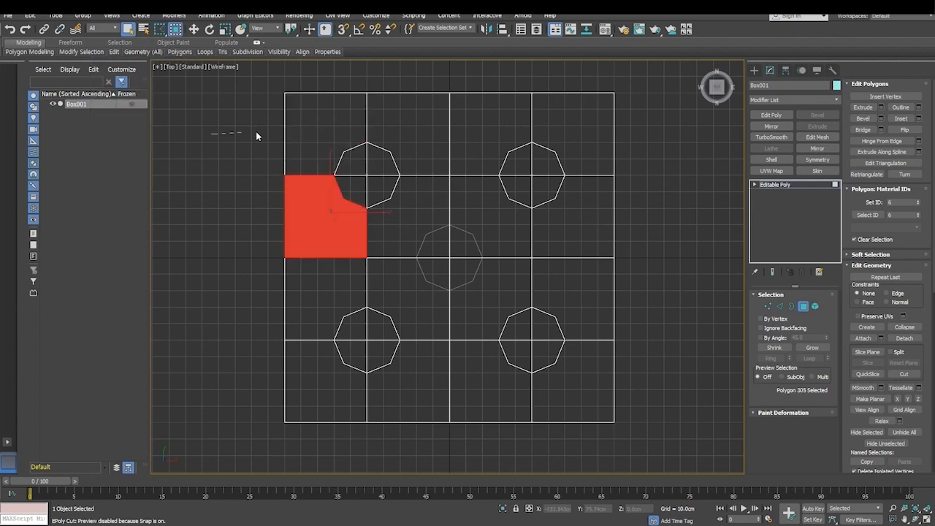
double_click(232, 169)
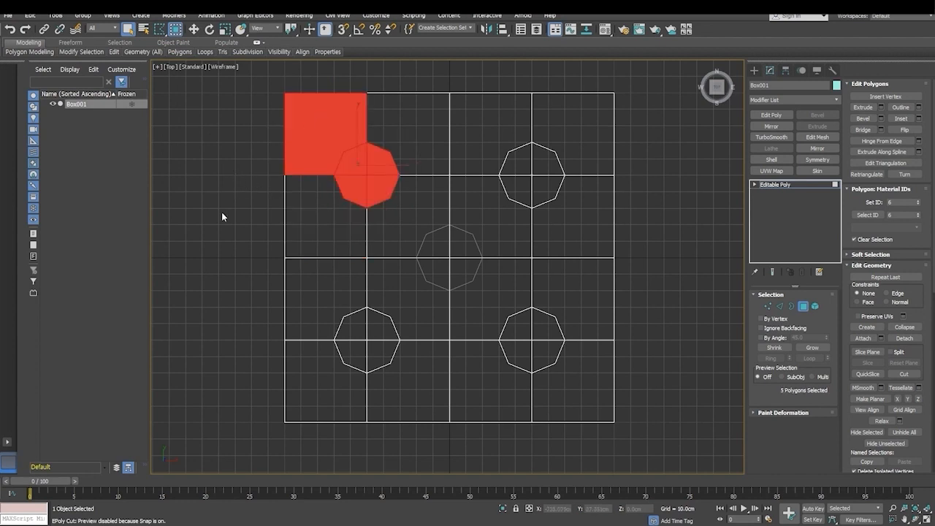
key("p")
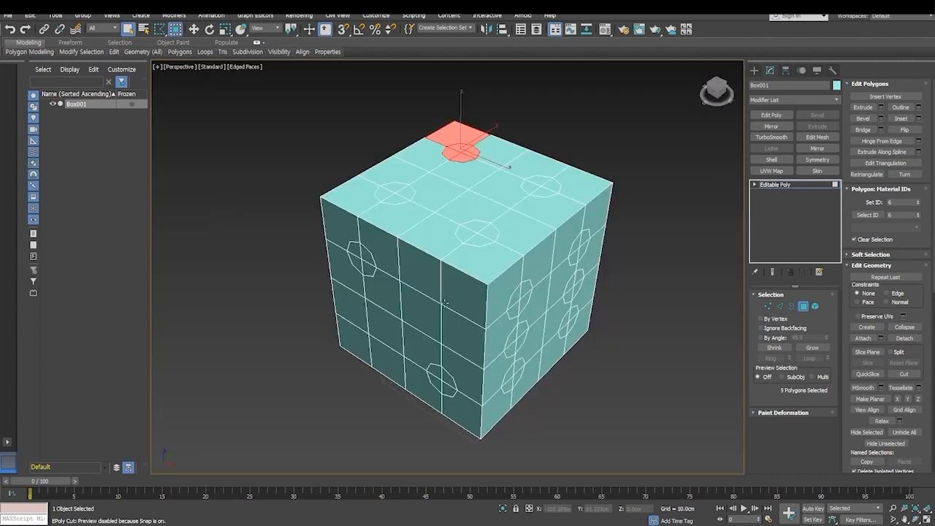
middle_click_drag(479, 249, 471, 295, "alt")
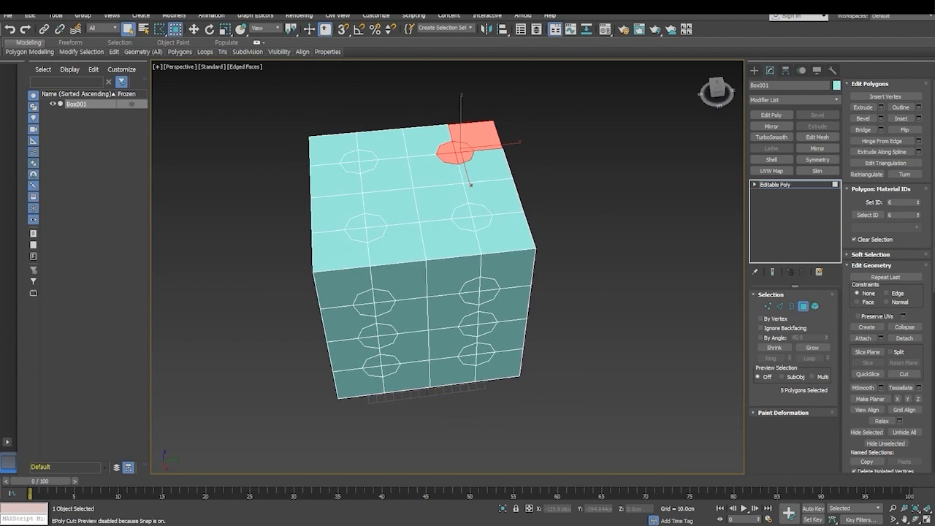
left_click(609, 176)
middle_click_drag(490, 215, 491, 225, "alt")
key("t")
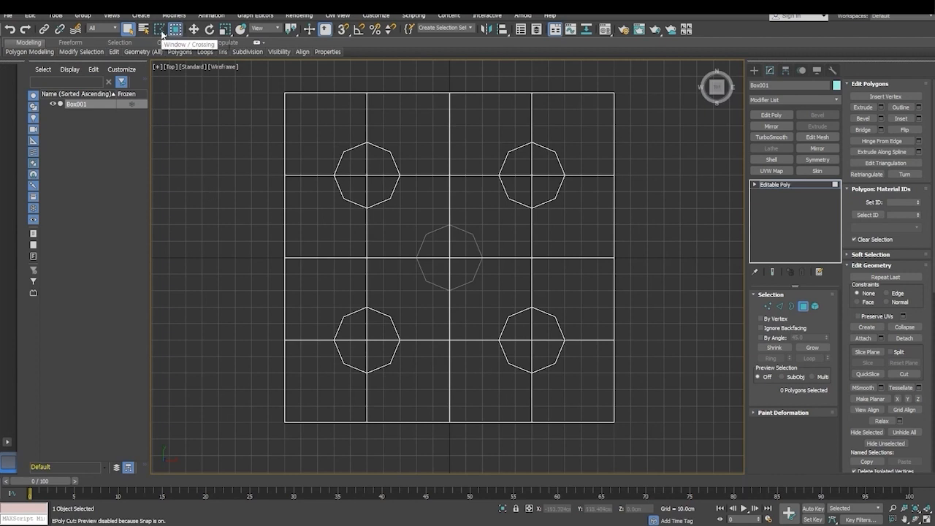
- Try to region-select the upper-left pip, then add the centre pip's polygons individually
left_click_drag(160, 30, 165, 44)
left_click_drag(365, 188, 368, 191)
left_click_drag(353, 154, 381, 189)
left_click_drag(354, 157, 381, 192)
left_click(332, 136)
left_click_drag(392, 210, 404, 212)
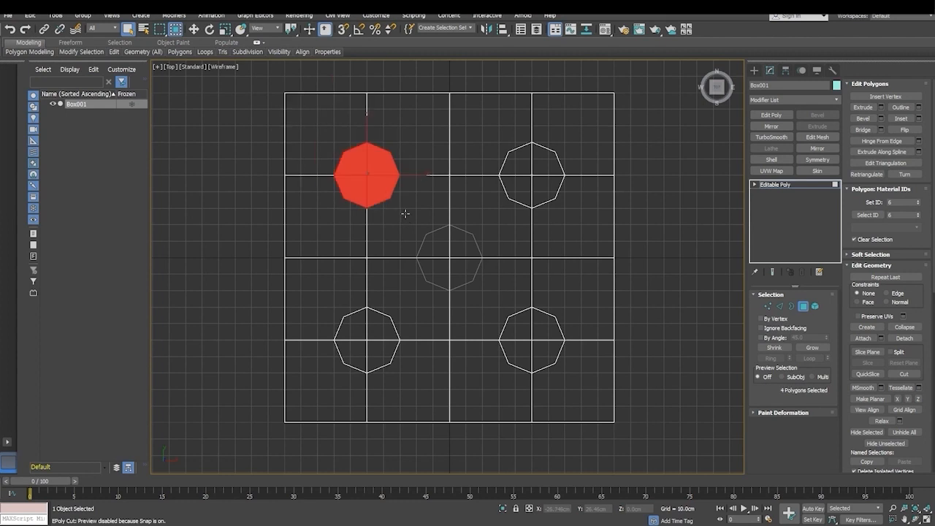
left_click(431, 245, "ctrl")
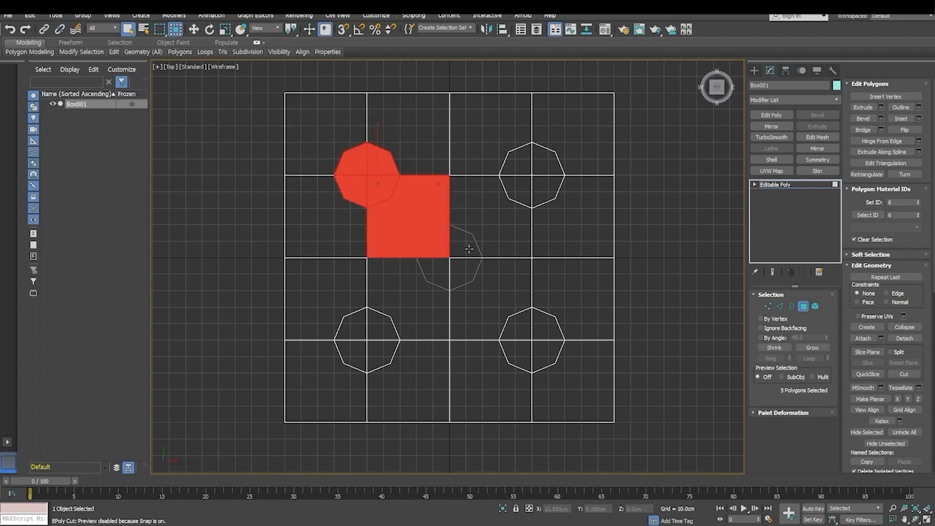
left_click(464, 249)
- Select the four polygons of the upper-left pip and the four of the upper-right pip individually
left_click(383, 186)
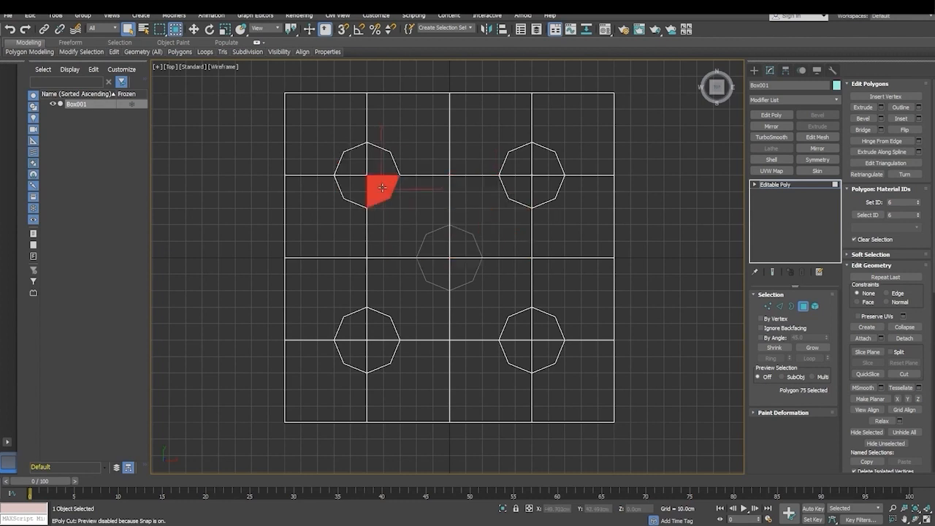
left_click(381, 170, "ctrl")
left_click(355, 164, "ctrl")
left_click(352, 189, "ctrl")
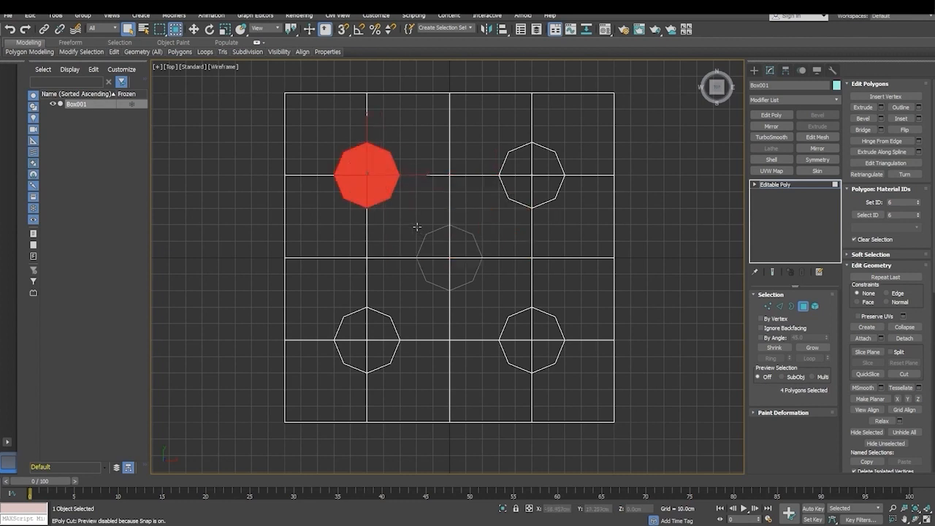
left_click(520, 168, "ctrl")
left_click(537, 164, "ctrl")
left_click(545, 188, "ctrl")
left_click(513, 194, "ctrl")
- Add the centre pip's polygons to the selection and deselect the extra square polygons next to it
left_click(475, 255, "ctrl")
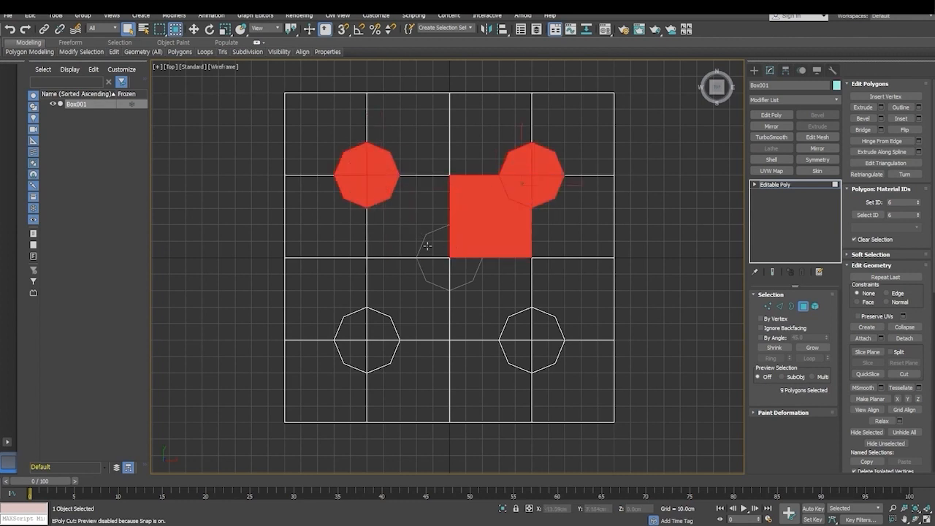
left_click(527, 232, "alt")
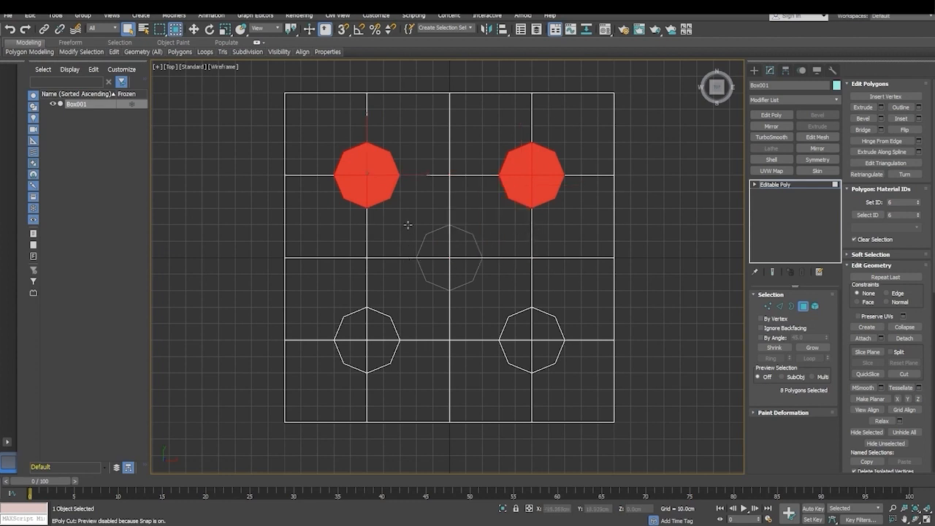
left_click_drag(407, 225, 487, 298, "ctrl")
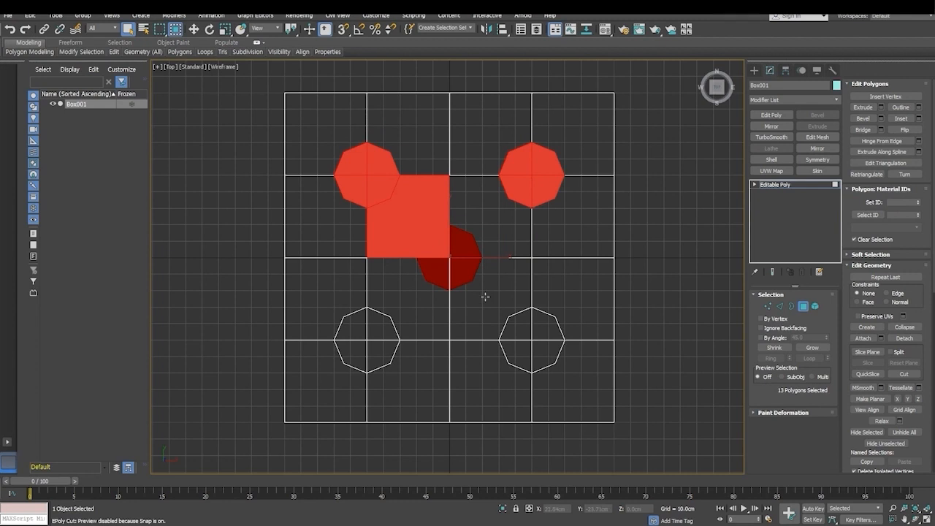
left_click(422, 239, "alt")
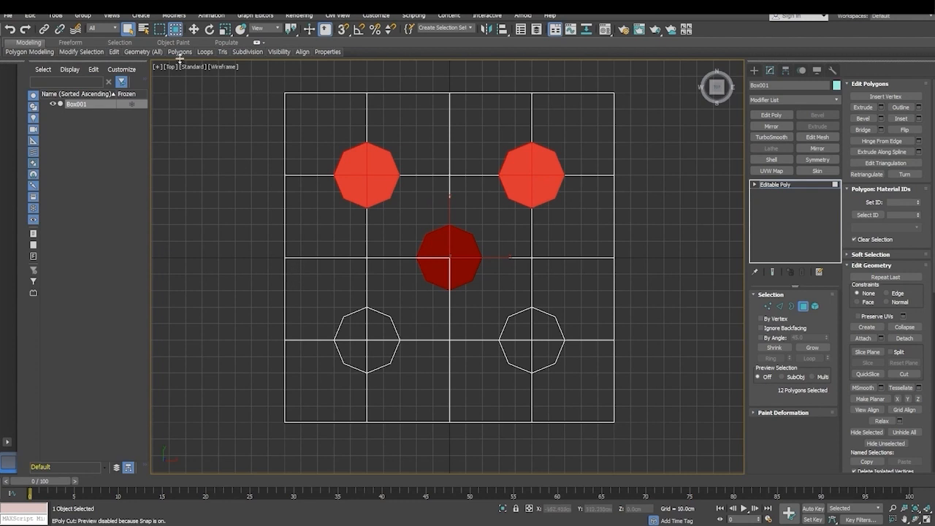
- Region-select the pips across the box in the Top view and deselect all surrounding polygons, keeping only the five visible pips
left_click_drag(241, 131, 640, 376)
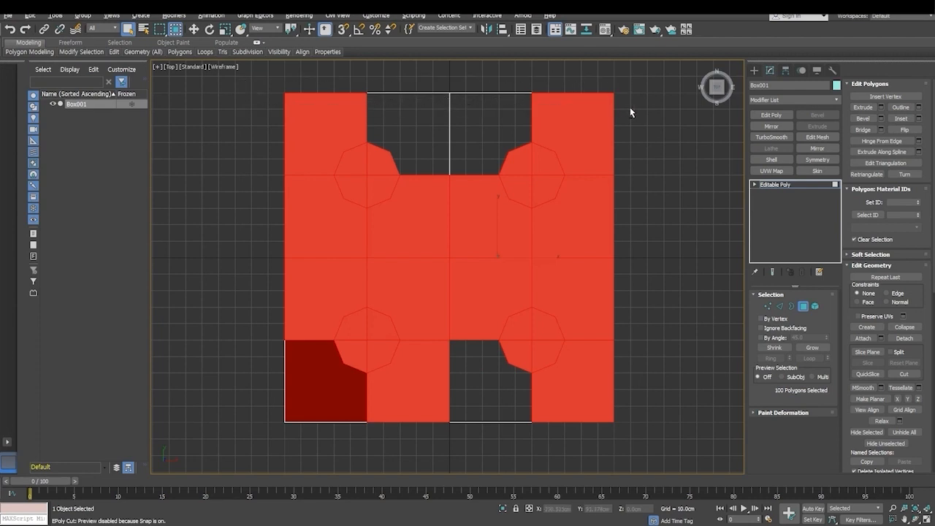
left_click(176, 30)
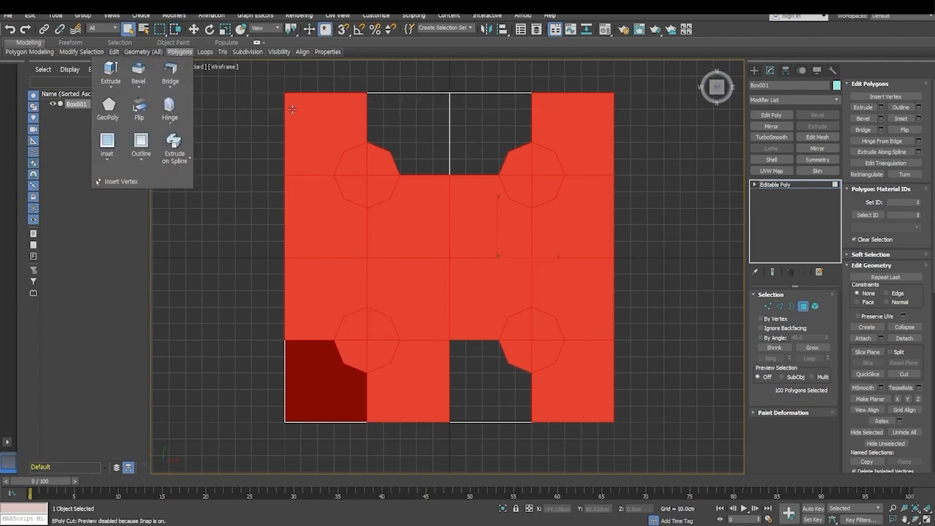
left_click_drag(638, 111, 640, 112, "alt")
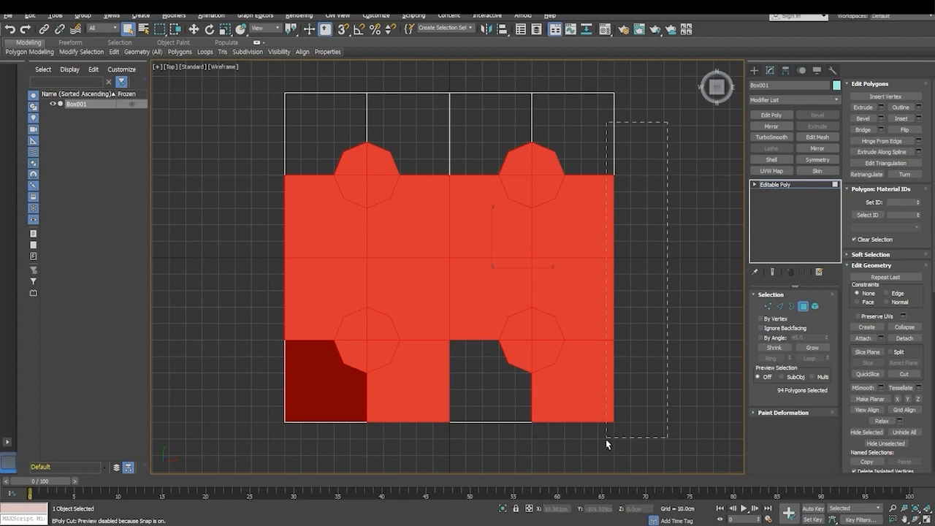
left_click_drag(610, 441, 599, 454, "alt")
left_click_drag(238, 235, 374, 269, "alt")
left_click_drag(538, 274, 529, 272, "alt")
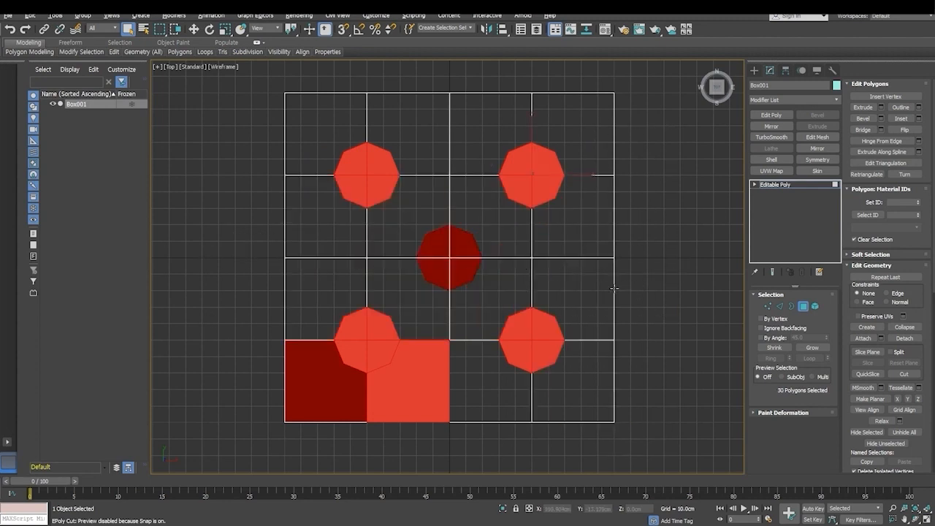
left_click_drag(351, 421, 350, 418, "alt")
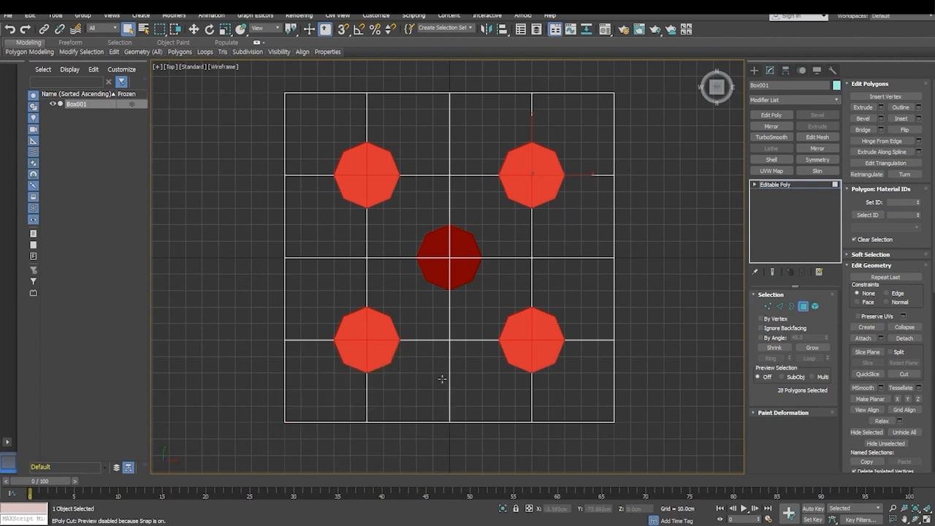
- In the Perspective view, add the polygons of the upper two pips in the six-pip face's left column to the selection
key("p")
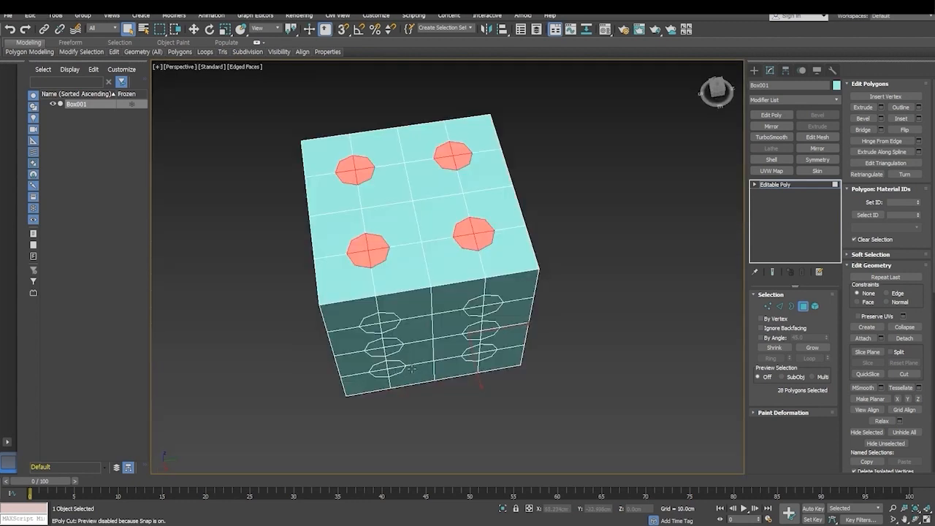
left_click(372, 321, "ctrl")
left_click(386, 319, "ctrl")
left_click(388, 325, "ctrl")
left_click(374, 329, "ctrl")
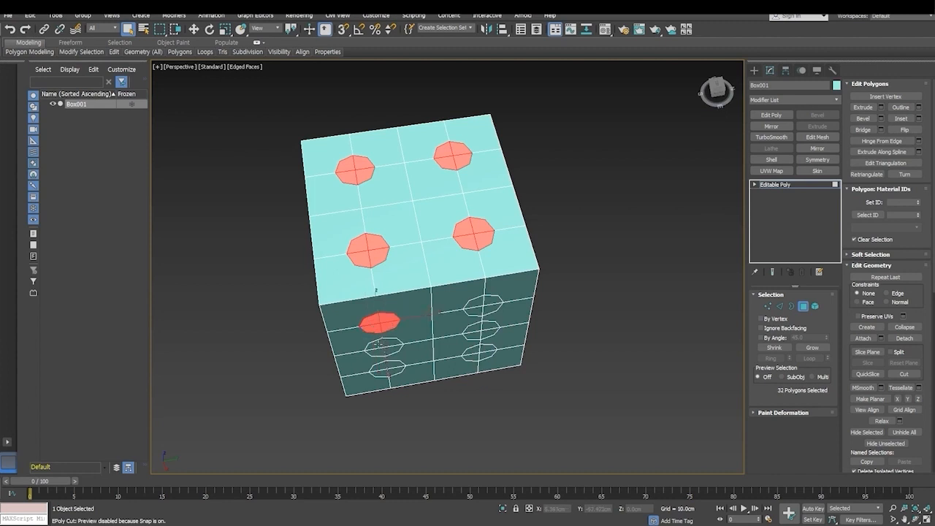
left_click(374, 343, "ctrl")
left_click(389, 342, "ctrl")
left_click(391, 349, "ctrl")
left_click(375, 350, "ctrl")
- Add both pips of the two-pip face to the selection with window selection and deselect the extra square polygons beside them
middle_click_drag(428, 378, 508, 325, "alt")
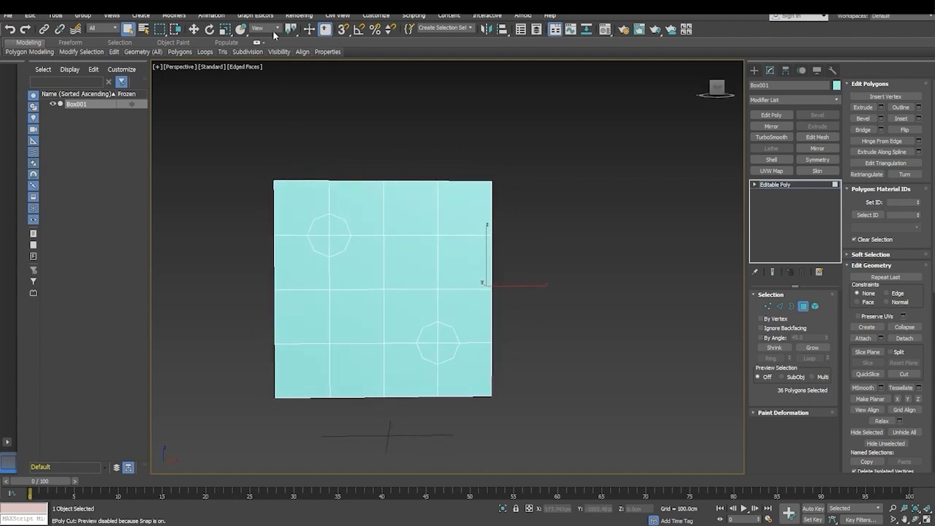
left_click(177, 30)
left_click_drag(301, 205, 356, 262, "ctrl")
left_click(411, 321, "ctrl")
left_click_drag(411, 325, 463, 375, "ctrl")
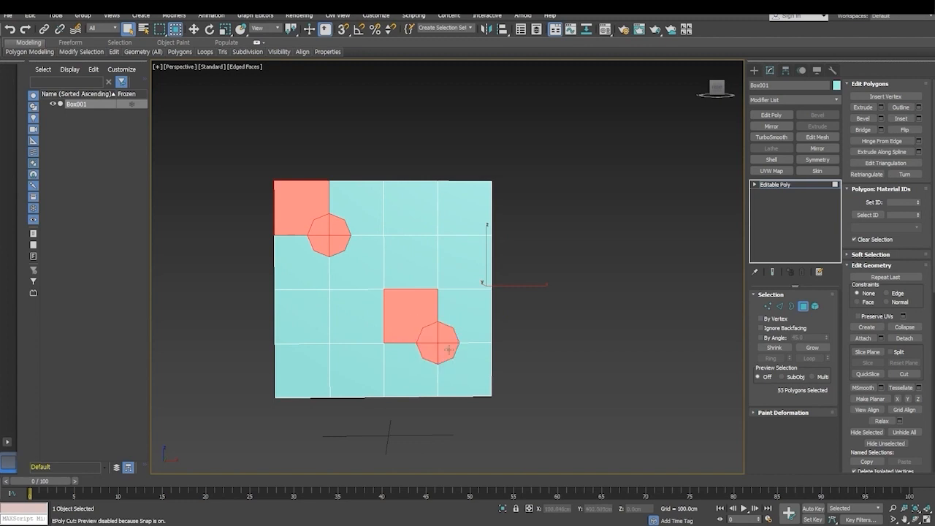
left_click(400, 310, "alt")
left_click(299, 216, "alt")
- Add the lower-left and lower-right pips of the six-pip face to the selection, leaving out the surrounding polygons
middle_click_drag(299, 216, 430, 353, "alt")
left_click_drag(363, 338, 411, 379, "ctrl")
left_click(354, 337, "alt")
left_click_drag(461, 332, 506, 377, "ctrl")
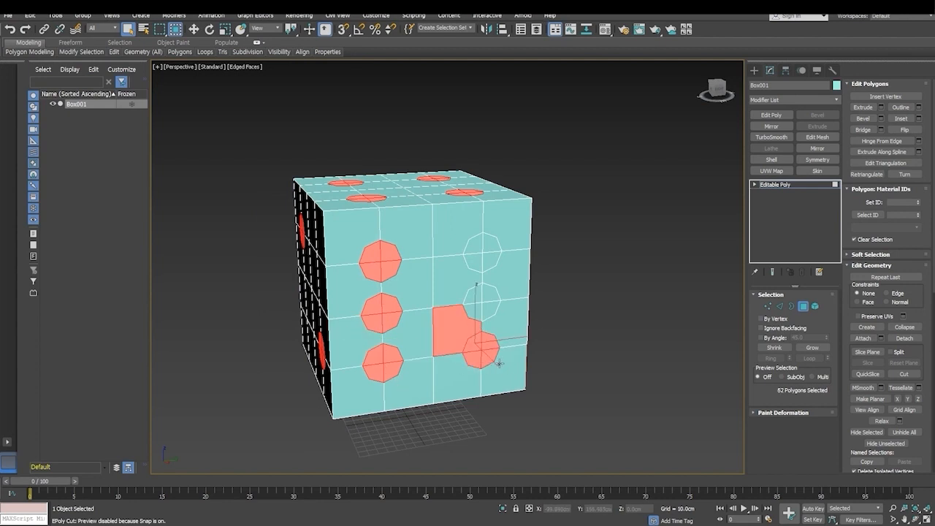
left_click(436, 322, "alt")
- Add the middle and upper pips of the six-pip face's right column to the selection, without the adjacent square polygons
left_click_drag(460, 298, 508, 327, "ctrl")
left_click(472, 297, "alt")
left_click(487, 293, "ctrl")
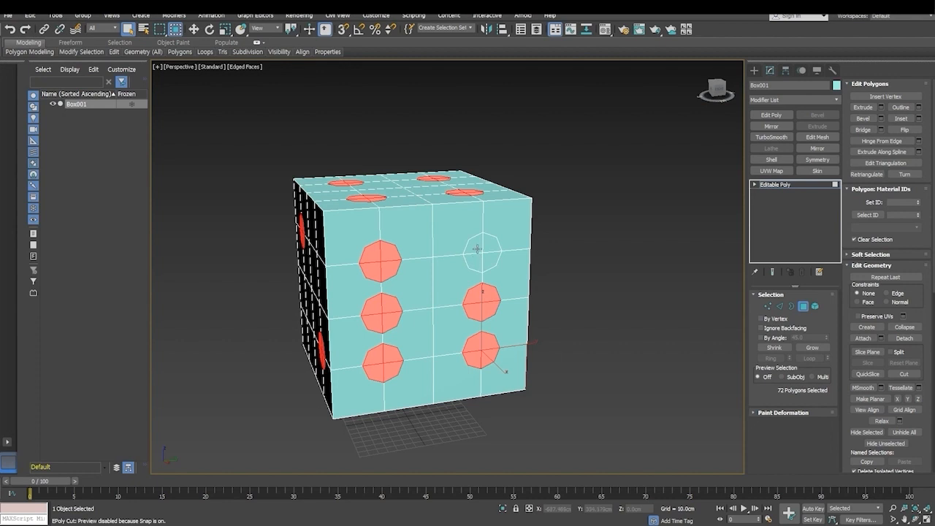
left_click_drag(457, 233, 506, 276, "ctrl")
left_click_drag(462, 228, 512, 276, "ctrl")
left_click(453, 232, "alt")
- On the five-pip face, complete the selection of the pip polygons and deselect all surrounding polygons
middle_click_drag(565, 349, 510, 324, "alt")
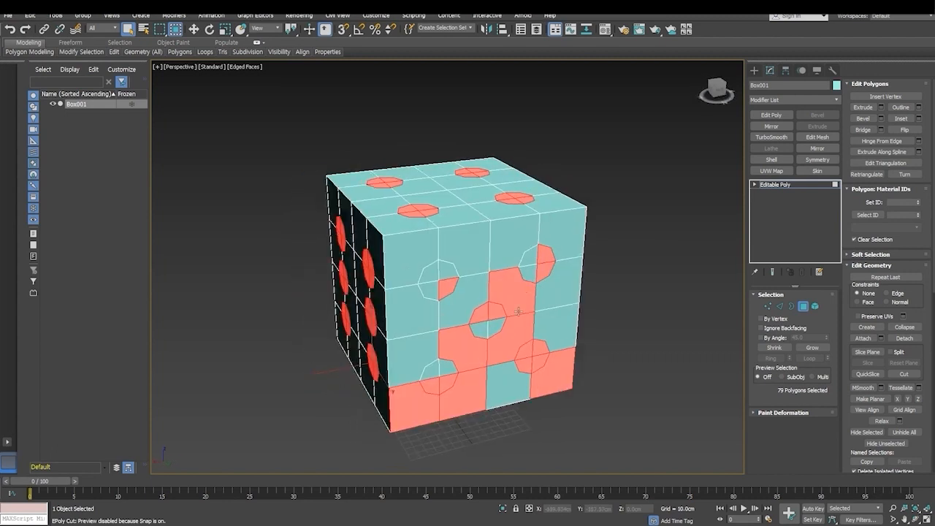
left_click(454, 276, "ctrl")
left_click(432, 276, "ctrl")
left_click(432, 290, "ctrl")
left_click(503, 293, "alt")
left_click(511, 333, "alt")
left_click(464, 348, "alt")
left_click(465, 385, "alt")
left_click(429, 406, "alt")
left_click(554, 387, "alt")
left_click(497, 330, "ctrl")
left_click(480, 331, "ctrl")
left_click(448, 367, "ctrl")
left_click(430, 369, "ctrl")
left_click(529, 271, "ctrl")
left_click(531, 253, "ctrl")
- Add the four polygons of the centre pip on the one-pip face to the selection
middle_click_drag(559, 317, 468, 323, "alt")
left_click(482, 334, "ctrl")
left_click(501, 334, "ctrl")
left_click(501, 353, "ctrl")
left_click(481, 354, "ctrl")
- Deselect the extra square polygon beside the end pip of the three-pip face
middle_click_drag(506, 374, 502, 318, "alt")
left_click(489, 351, "alt")
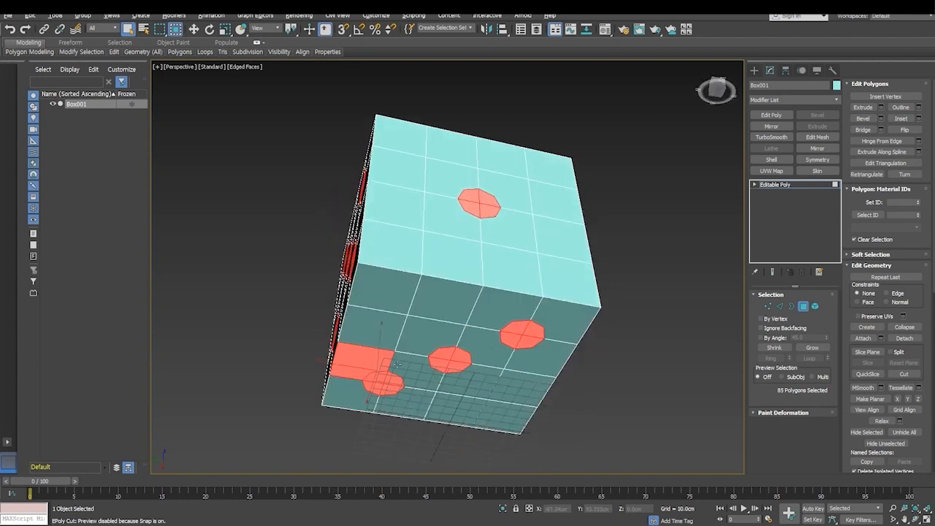
left_click(367, 361, "alt")
middle_click_drag(442, 317, 500, 409, "alt")
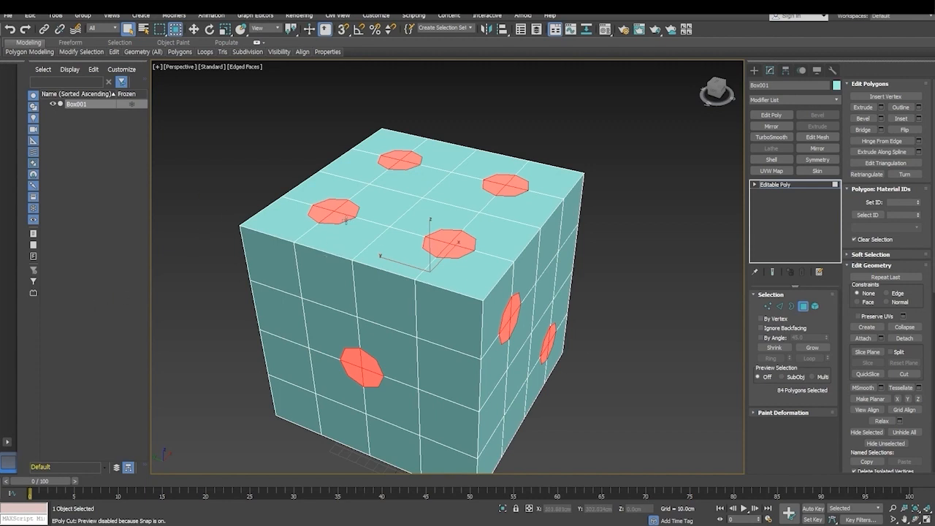
- Bevel the selected pip polygons inward with a height of about -3.12 cm and an outline of -3 cm
right_click(343, 218)
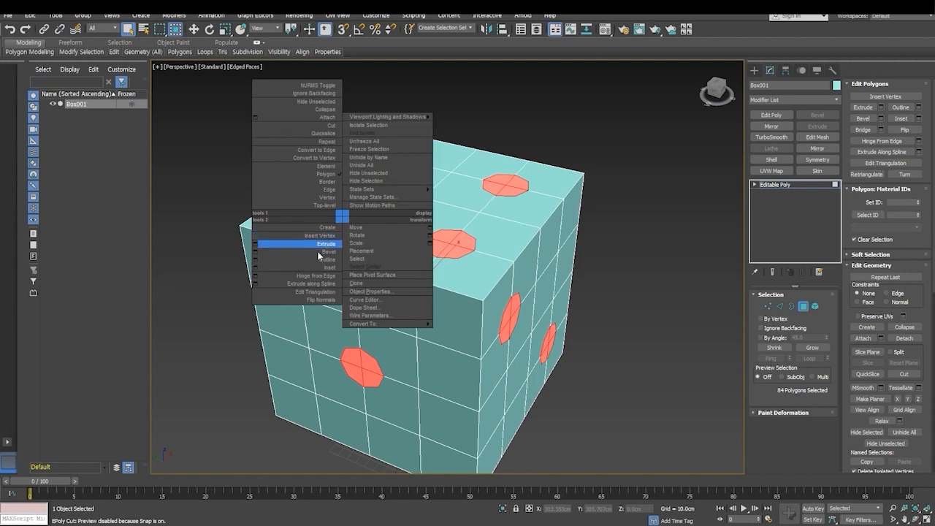
left_click(256, 252)
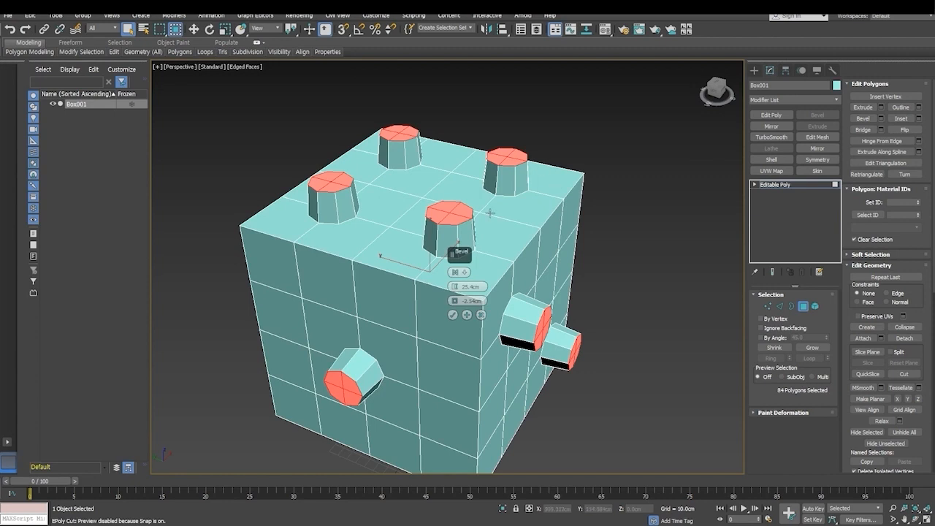
left_click_drag(464, 252, 618, 218)
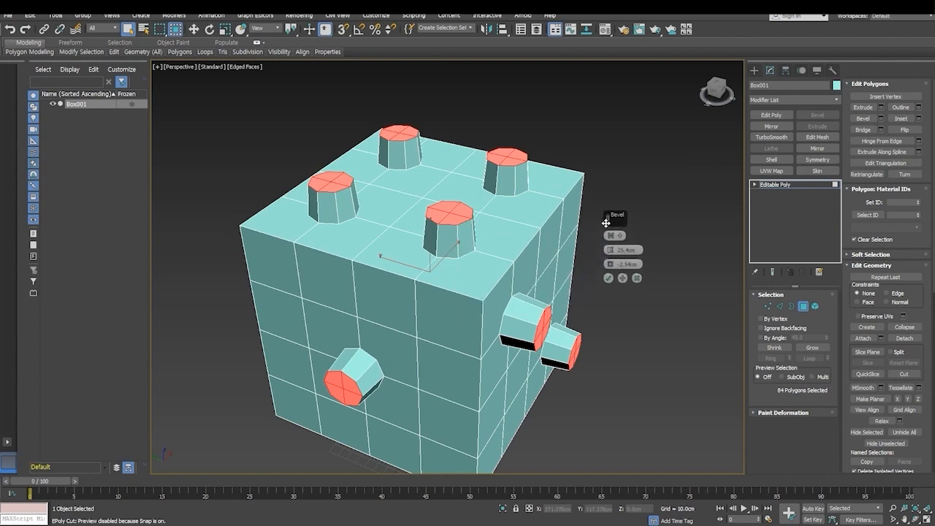
left_click_drag(609, 250, 610, 296)
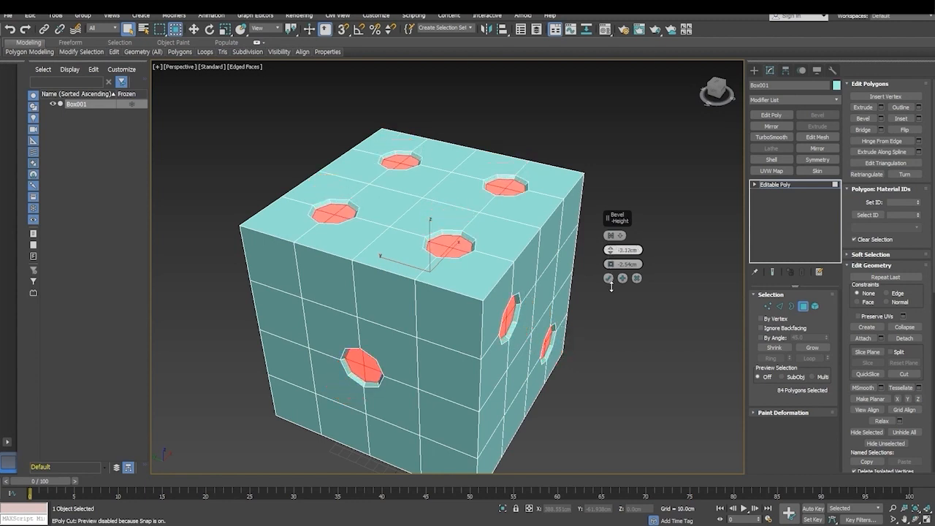
scroll(453, 281, "up", 5)
left_click_drag(610, 265, 610, 265)
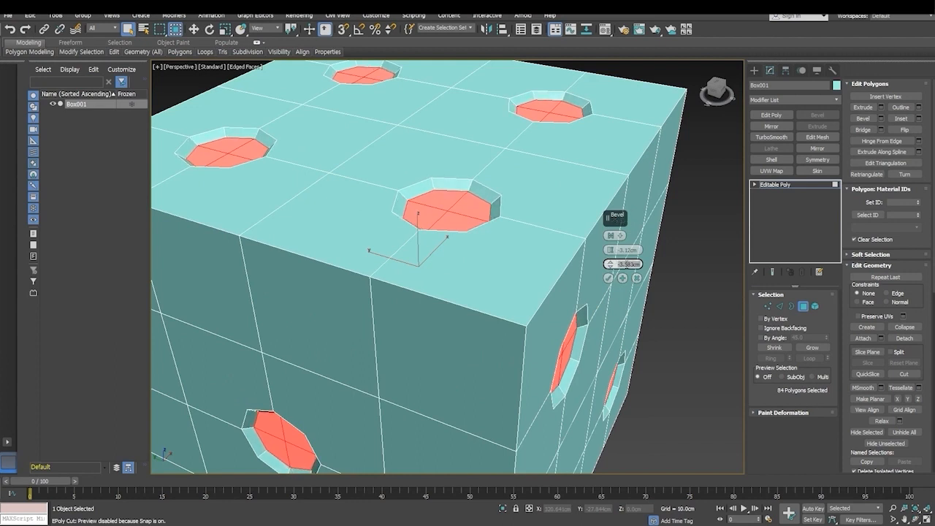
type("-3")
key("Return")
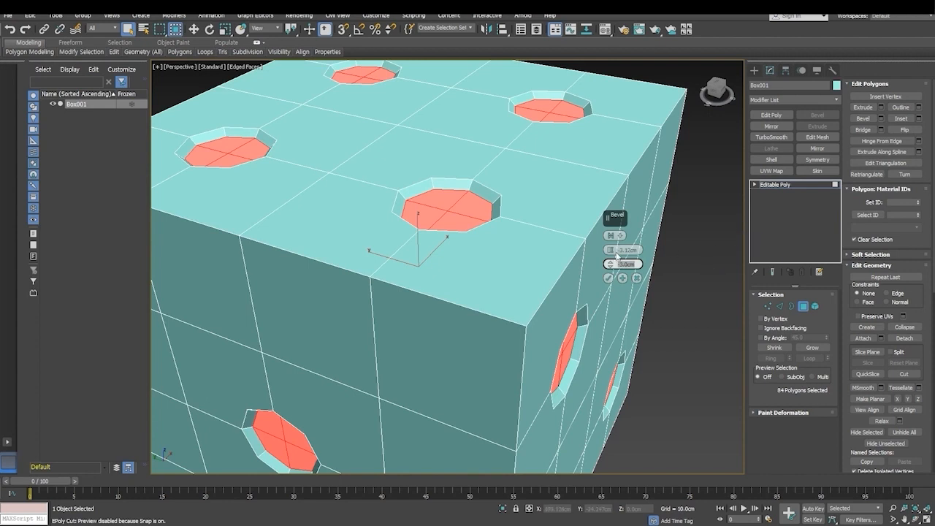
- Set the bevel height of the pips to -4 cm
left_click_drag(612, 253, 611, 253)
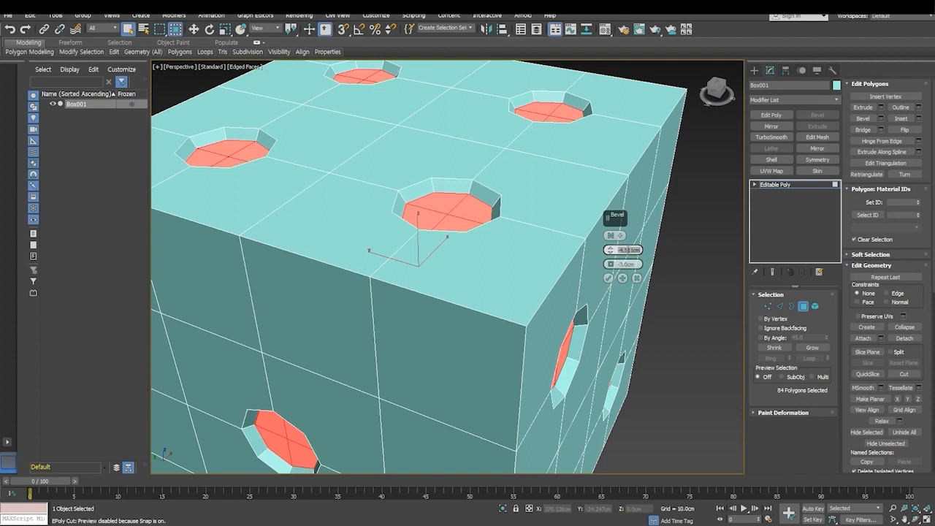
type("-4")
key("Return")
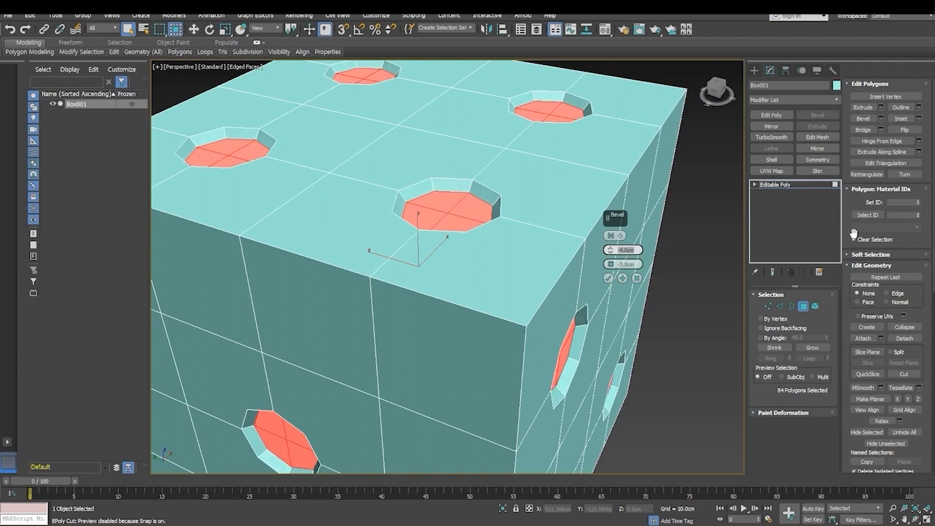
scroll(259, 299, "down", 2)
middle_click_drag(265, 296, 174, 284, "alt")
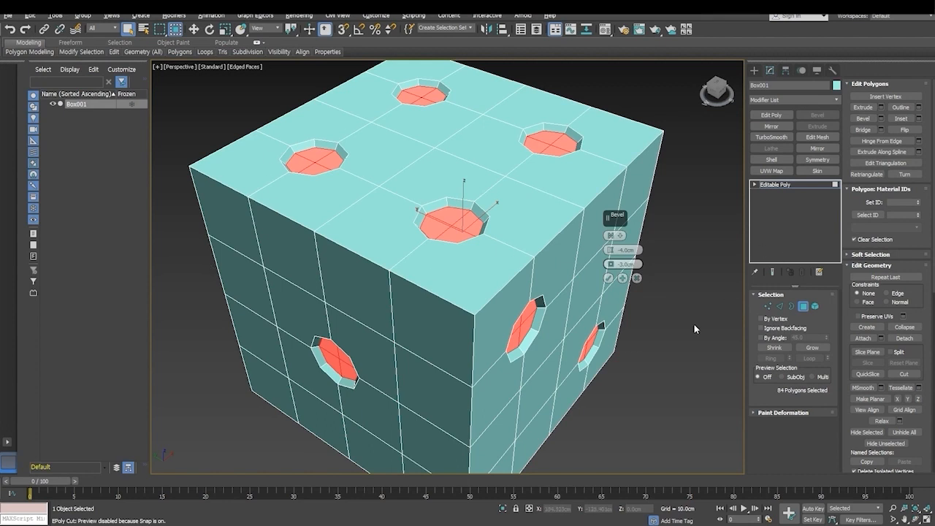
- Return to the pip polygon selection and apply the bevel with a -4 cm height and -3 cm outline
left_click(780, 307)
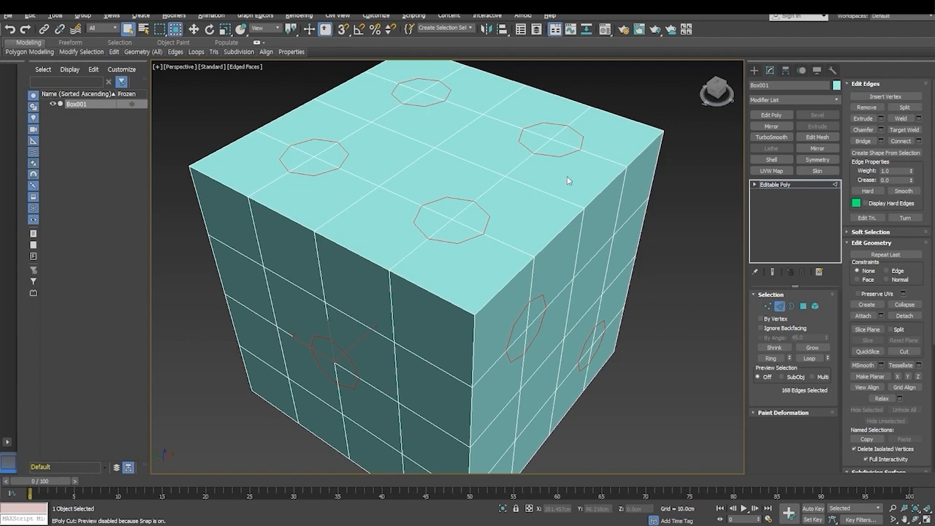
left_click(803, 306)
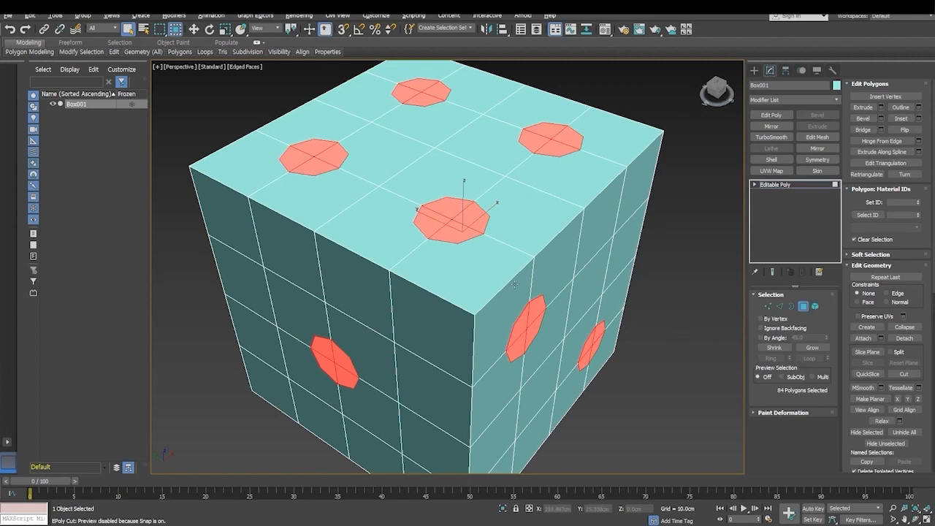
right_click(477, 231)
left_click(388, 265)
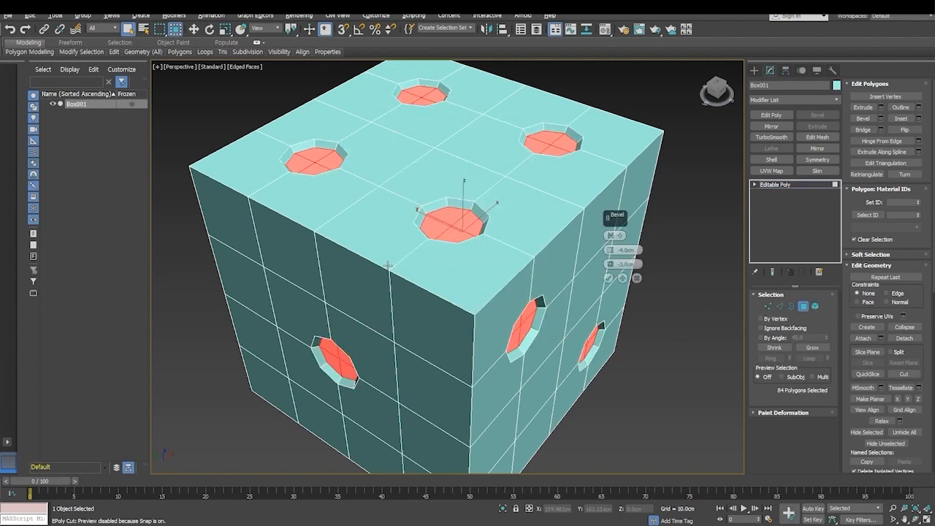
left_click(608, 278)
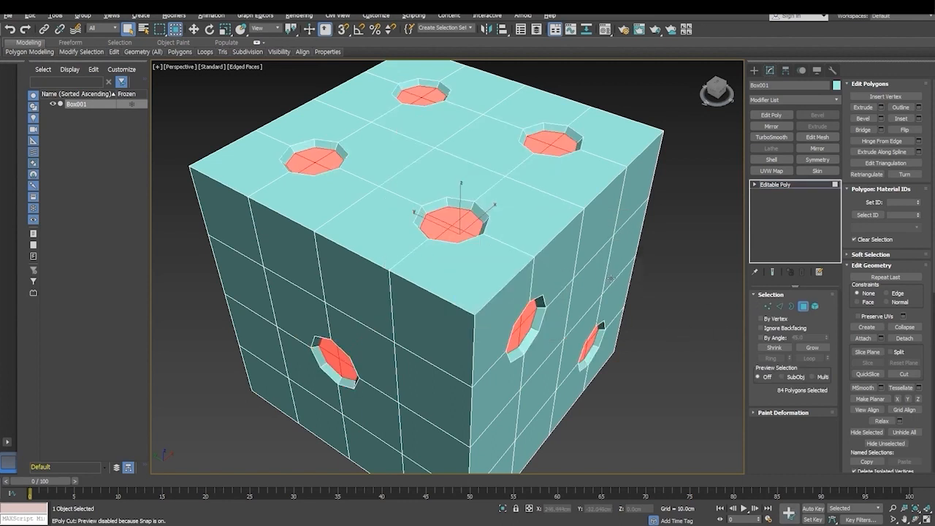
- Switch to the pips' rim edges and start a Chamfer on them with an amount of about 0.45 cm
left_click(780, 306)
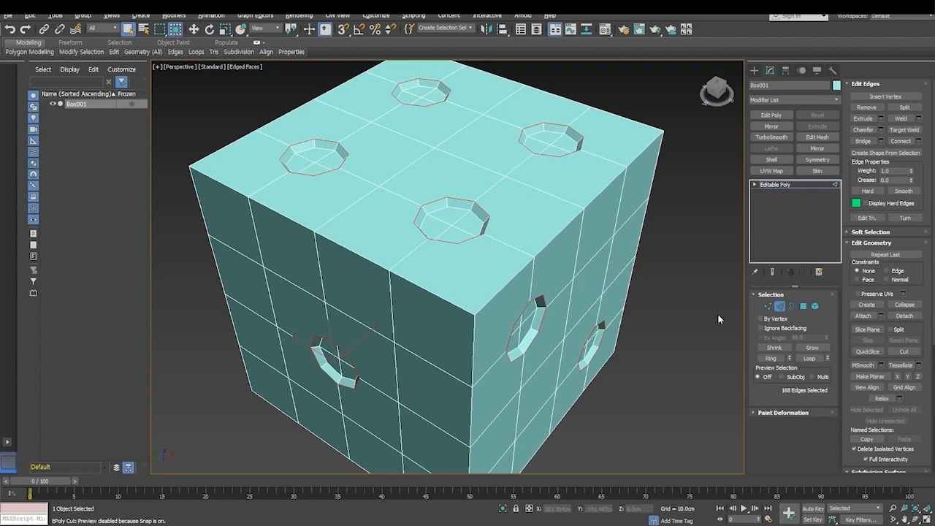
right_click(482, 210)
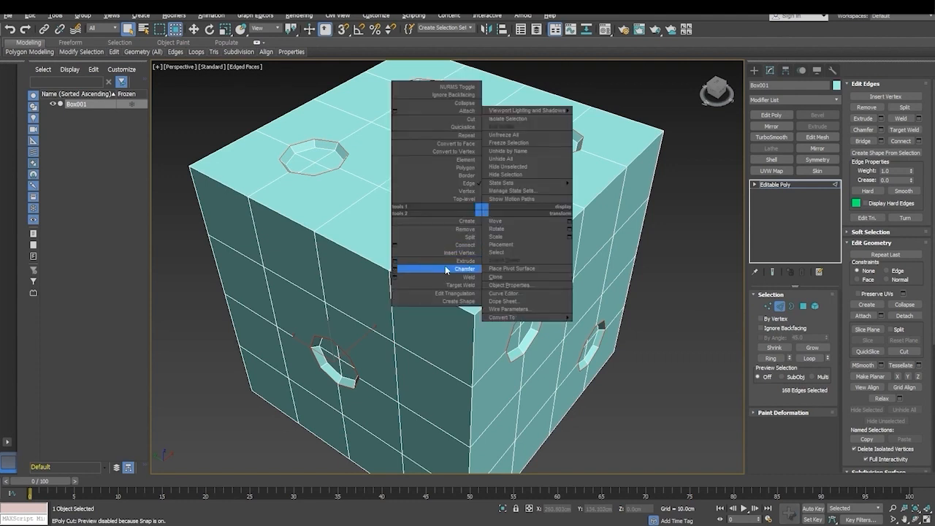
left_click(395, 269)
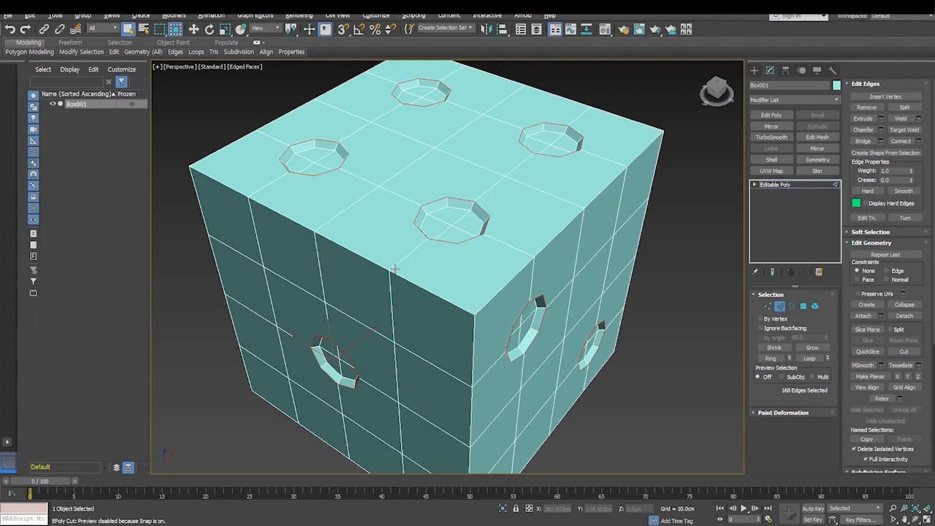
scroll(509, 277, "up", 5)
mouse_move(474, 321)
middle_mouse_down("alt")
mouse_move(425, 327)
mouse_move(473, 306)
middle_mouse_up("alt")
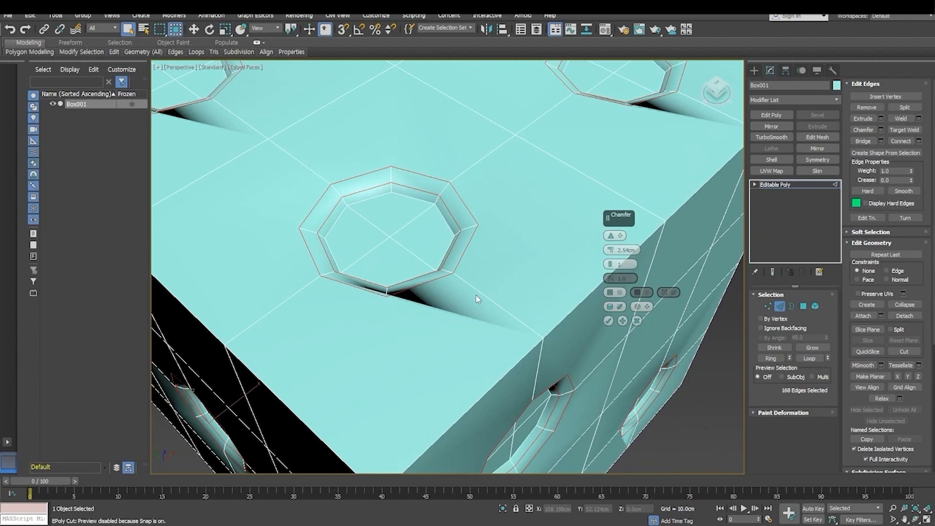
left_click_drag(611, 252, 611, 245)
middle_click_drag(418, 351, 439, 293, "alt")
scroll(439, 293, "up", 3)
middle_click_drag(438, 294, 340, 367)
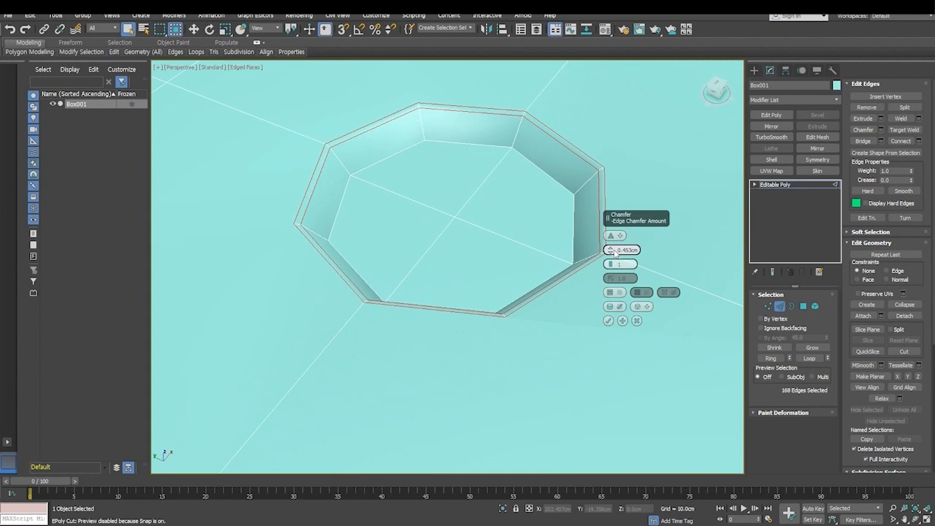
- Try a wider chamfer of about 3.24 cm on the pip rims and inspect the corners
left_click_drag(615, 252, 611, 244)
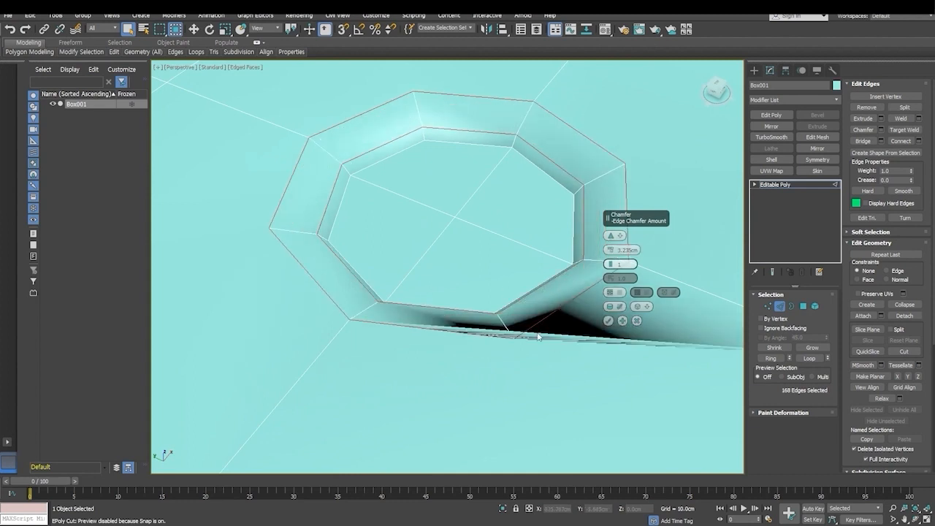
middle_click_drag(539, 336, 503, 375, "alt")
scroll(503, 375, "down", 3)
middle_click_drag(400, 339, 483, 296)
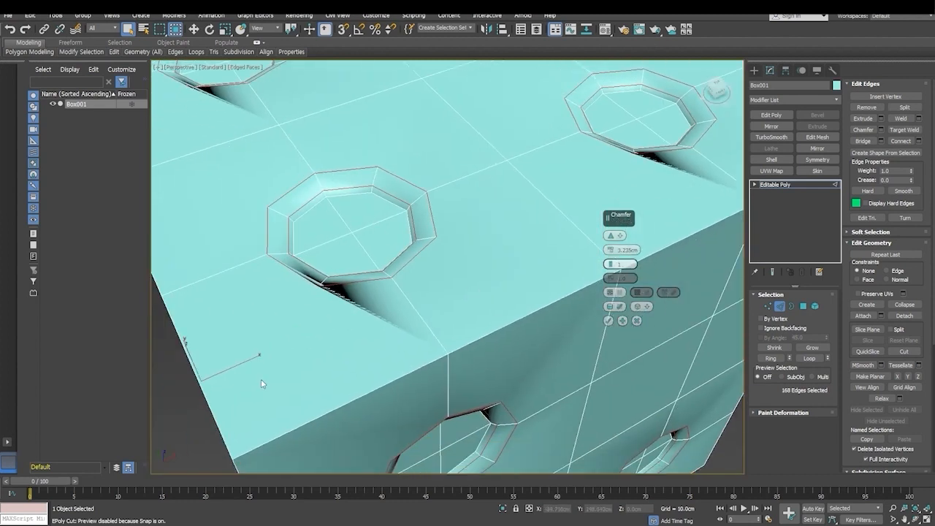
scroll(326, 304, "up", 4)
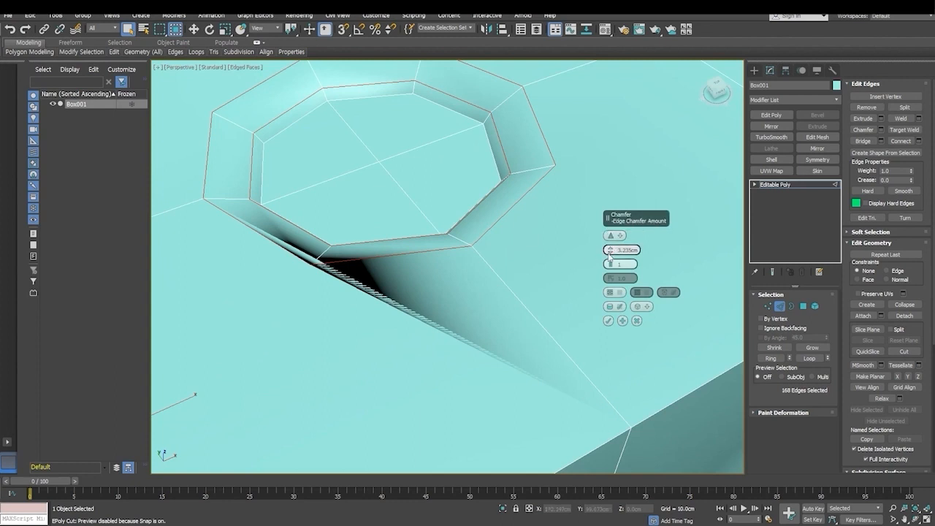
- Reduce the rim chamfer amount to 0.225 cm and set its segments to 4
left_click_drag(610, 251, 609, 247)
scroll(478, 293, "down", 4)
middle_click_drag(478, 293, 444, 310, "alt")
scroll(444, 310, "up", 3)
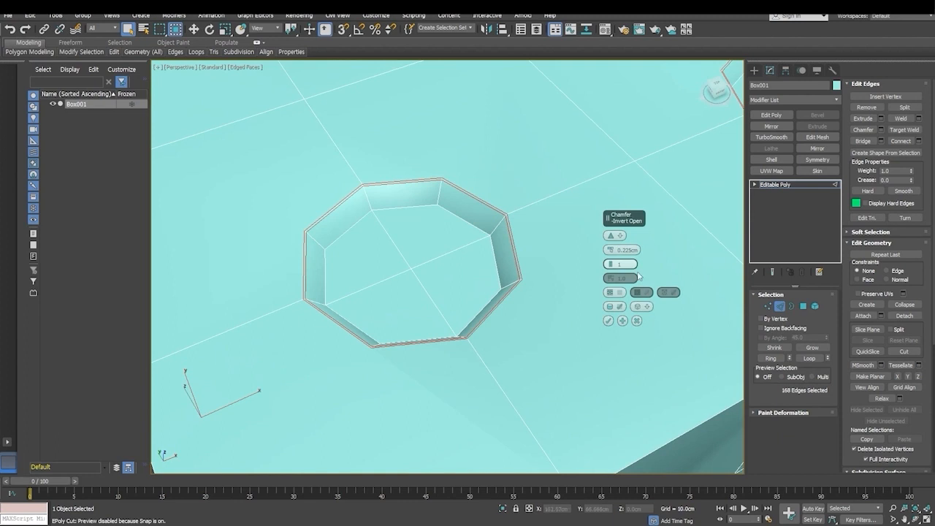
left_click_drag(611, 264, 609, 253)
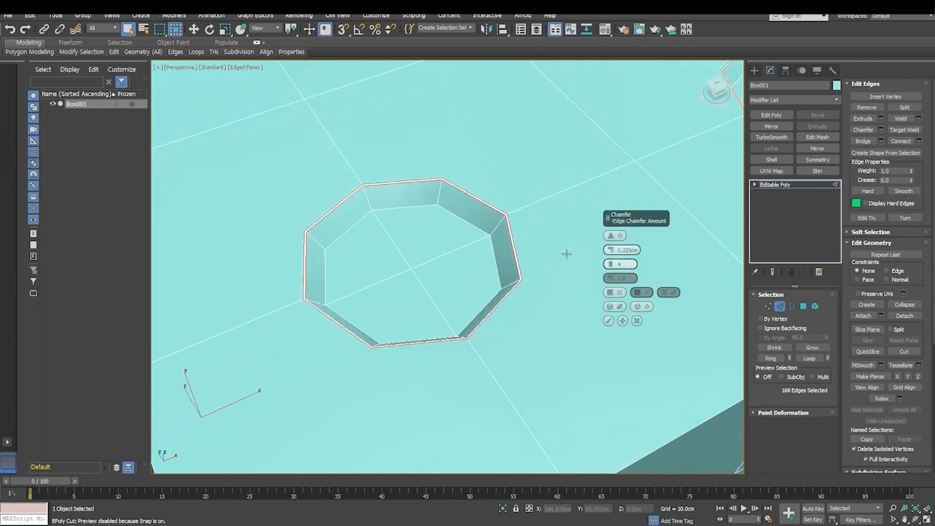
scroll(412, 267, "up", 4)
middle_click_drag(351, 355, 410, 305, "alt")
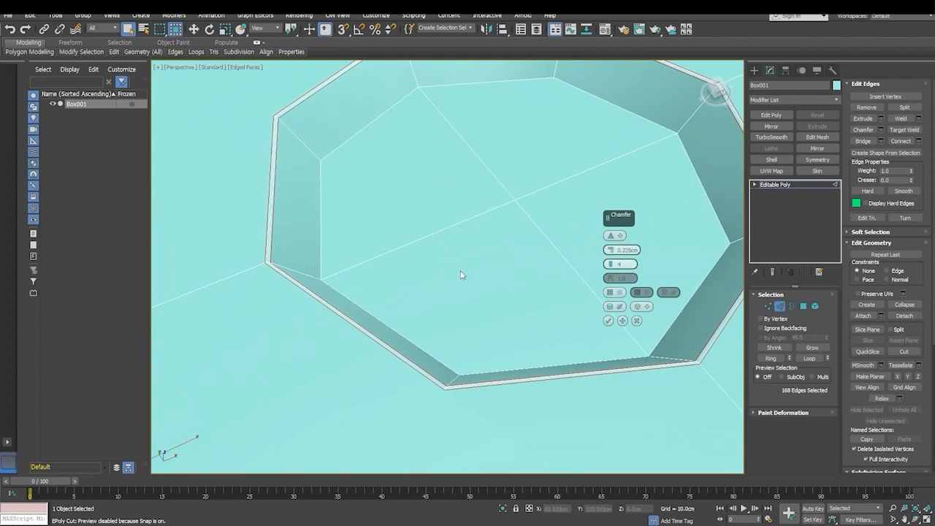
- Set the rim chamfer amount to 0.5 cm
scroll(259, 258, "up", 4)
left_click_drag(612, 250, 611, 249)
scroll(472, 326, "down", 6)
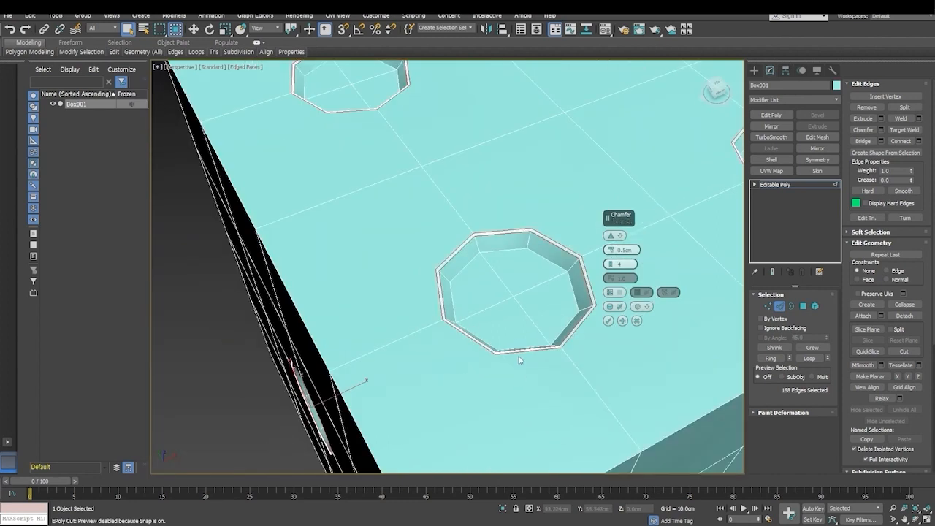
scroll(519, 359, "up", 5)
scroll(475, 350, "down", 5)
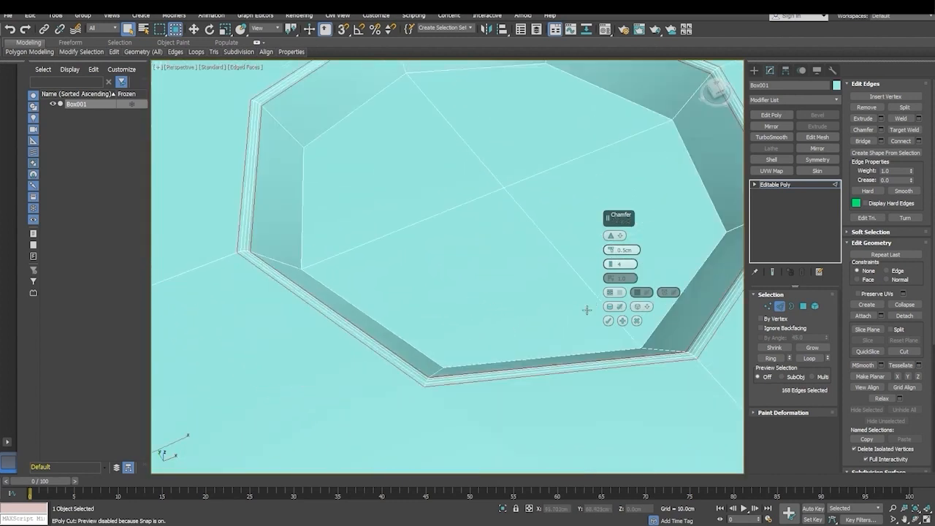
- Set the rim chamfer to 3 connect edge segments
left_click(610, 267)
left_click(611, 267)
left_click(611, 267)
left_click(612, 261)
left_click(611, 261)
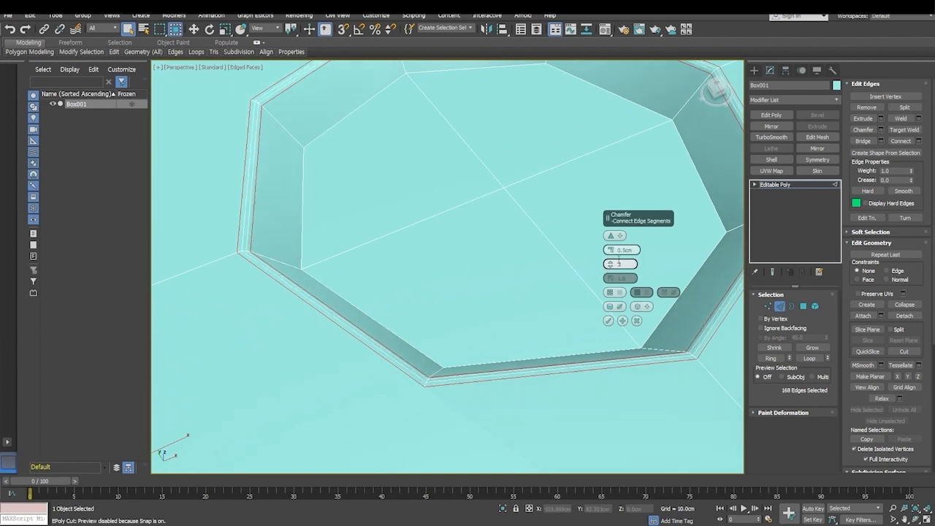
- Set the rim chamfer amount to 0.55 cm and check the rims across the dice
left_click_drag(610, 250, 611, 253)
scroll(450, 363, "down", 3)
middle_click_drag(466, 395, 490, 380, "alt")
scroll(453, 376, "down", 3)
scroll(454, 371, "down", 3)
scroll(469, 299, "up", 4)
scroll(466, 325, "up", 6)
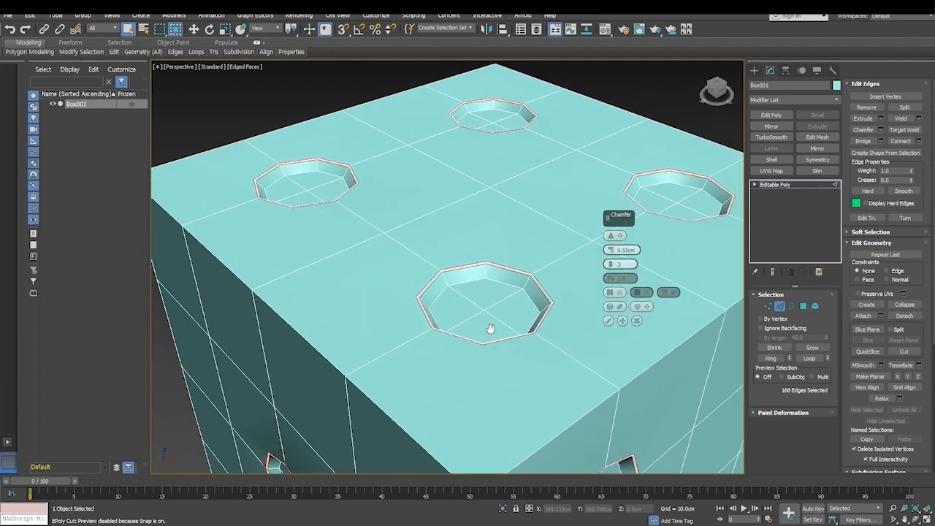
- Reduce the rim chamfer to 2 connect edge segments and reset its amount to 0 cm
scroll(466, 323, "down", 2)
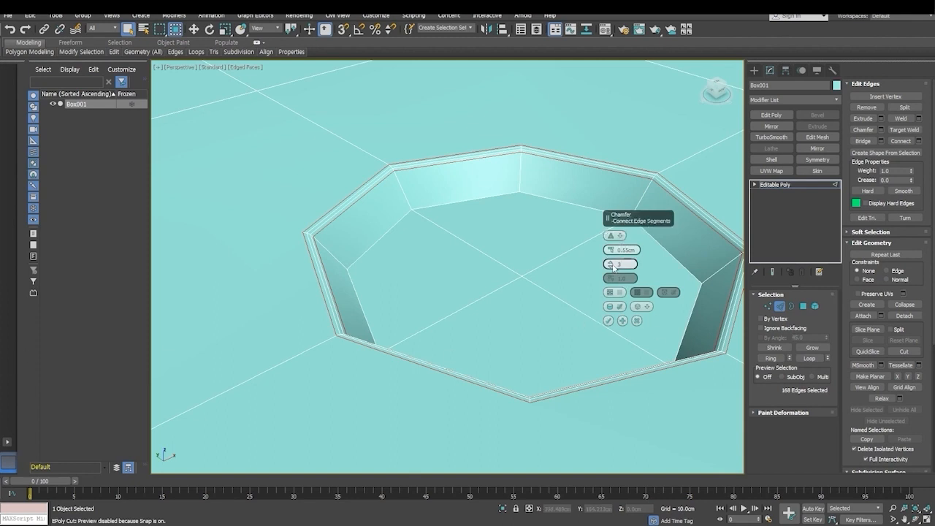
left_click_drag(612, 266, 610, 247)
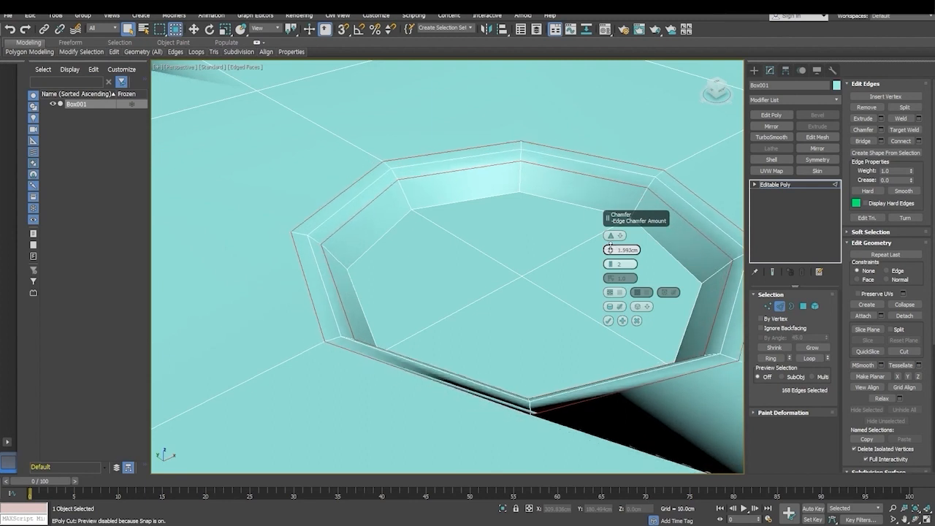
scroll(476, 336, "down", 10)
middle_click_drag(467, 342, 502, 301, "alt")
scroll(467, 341, "up", 10)
right_click(611, 250)
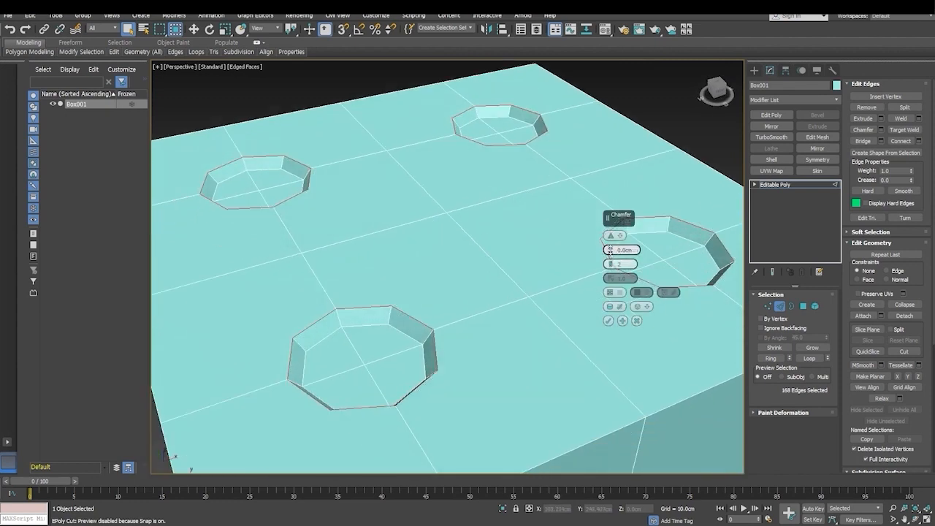
- Set the rim chamfer amount to 0.5 cm and apply it with 2 segments
left_click_drag(610, 249, 612, 247)
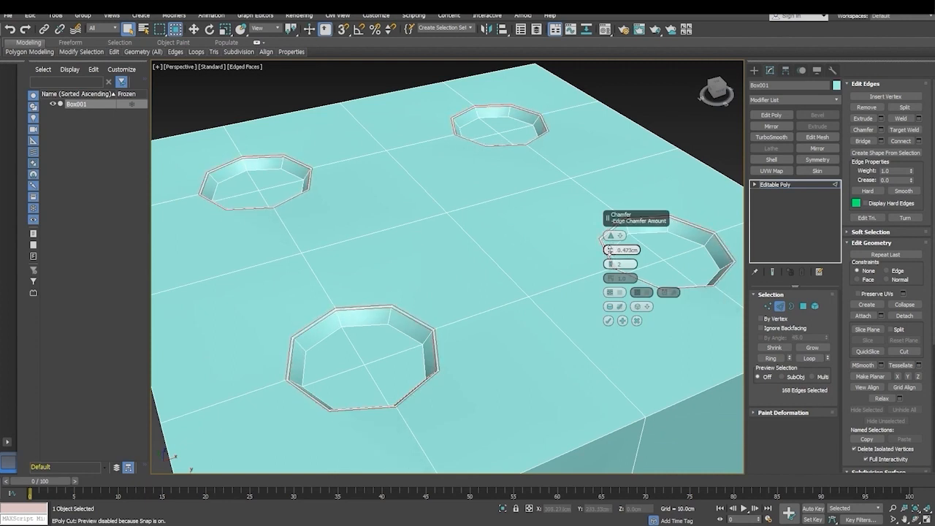
left_click_drag(611, 249, 610, 257)
double_click(619, 250)
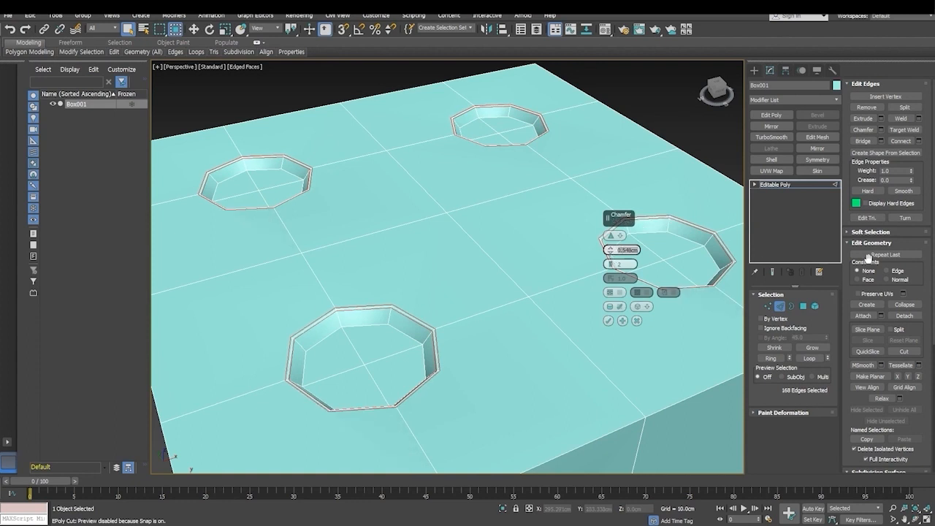
type("0.5")
key("Return")
double_click(620, 264)
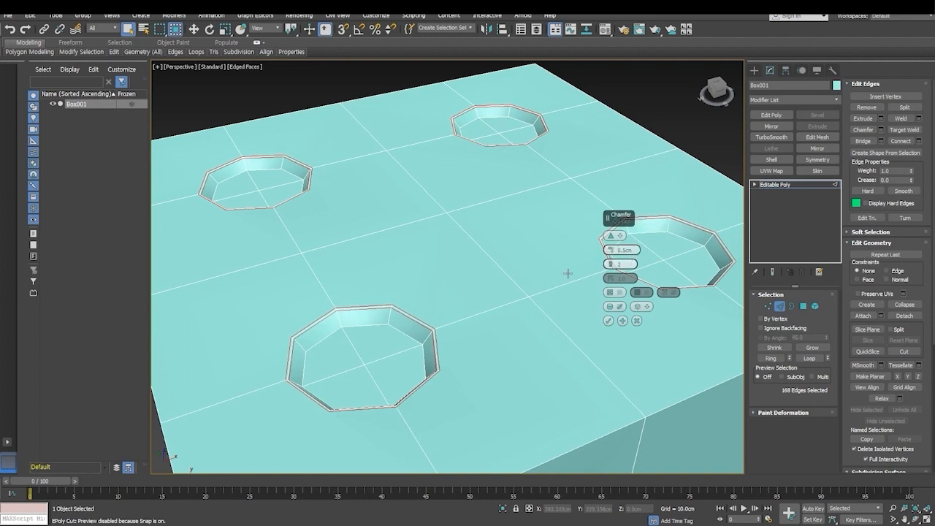
key("Return")
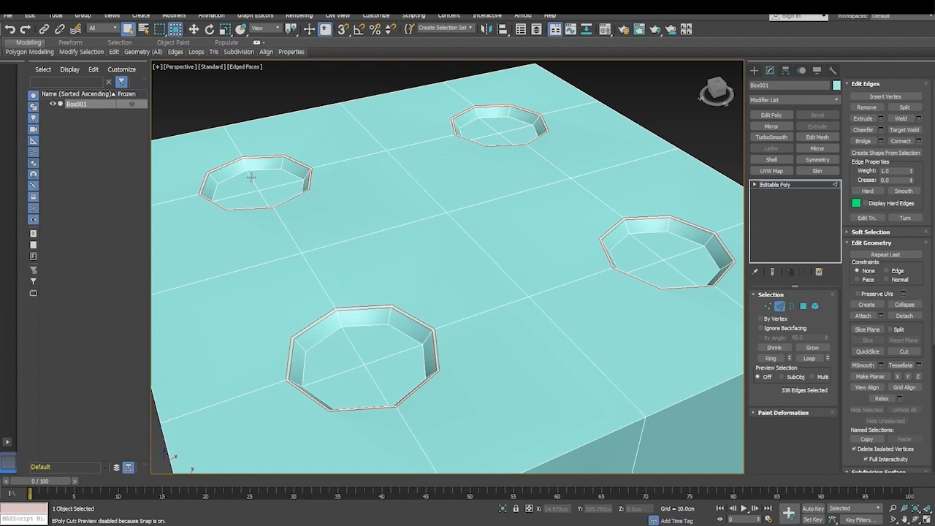
scroll(485, 169, "up", 4)
scroll(452, 198, "down", 2)
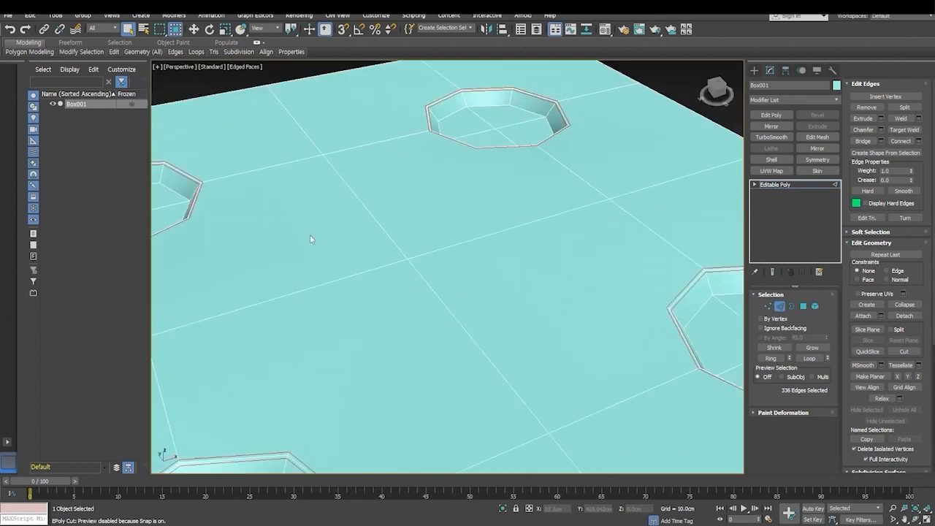
middle_click_drag(318, 238, 470, 228)
scroll(253, 231, "up", 3)
scroll(254, 233, "up", 4)
left_click(253, 159)
left_click(407, 111, "ctrl")
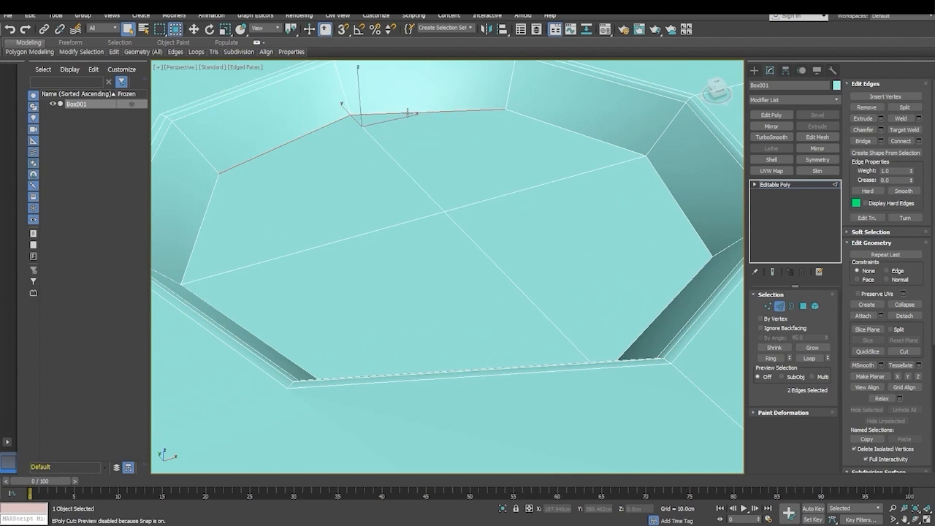
scroll(497, 221, "down", 8)
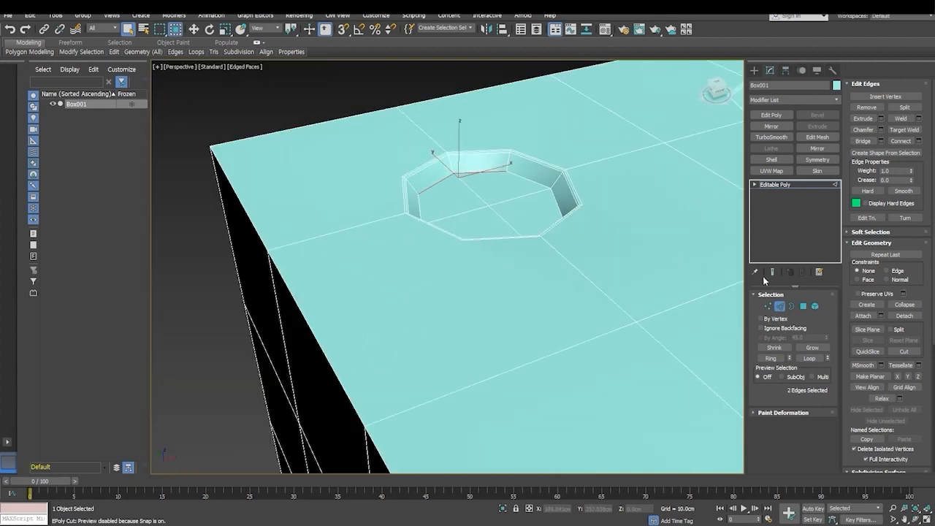
- Recall the selection of all pip floor polygons and convert it to an edge selection
left_click(803, 306)
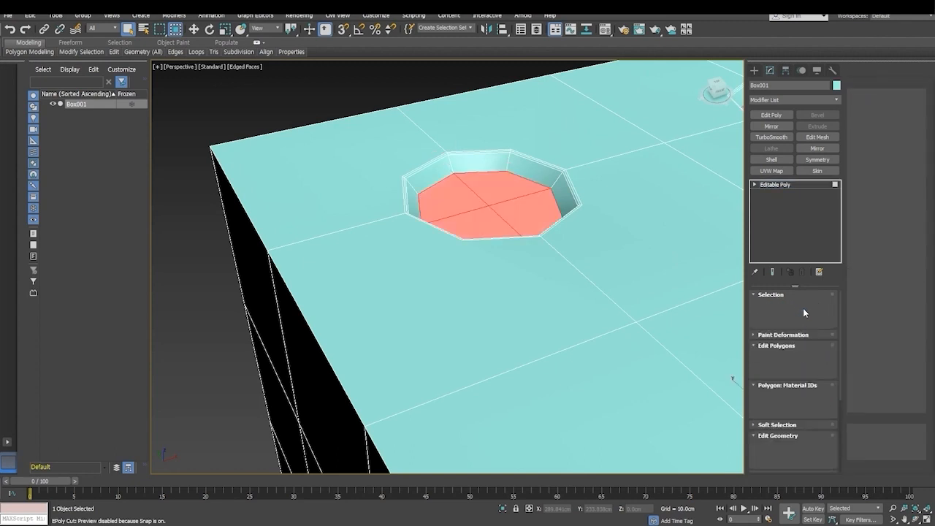
middle_click_drag(609, 297, 585, 194)
scroll(498, 162, "down", 6)
middle_click_drag(554, 253, 414, 318)
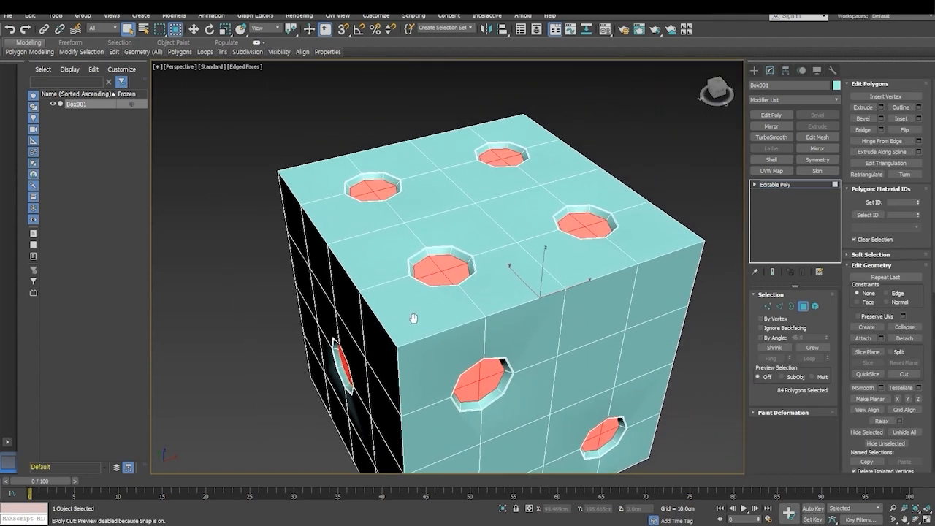
scroll(423, 260, "up", 5)
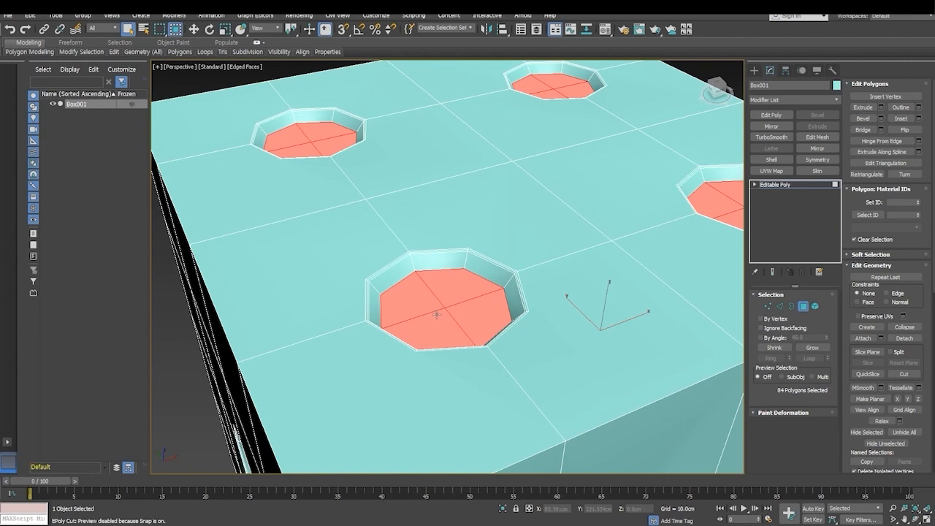
left_click(780, 306)
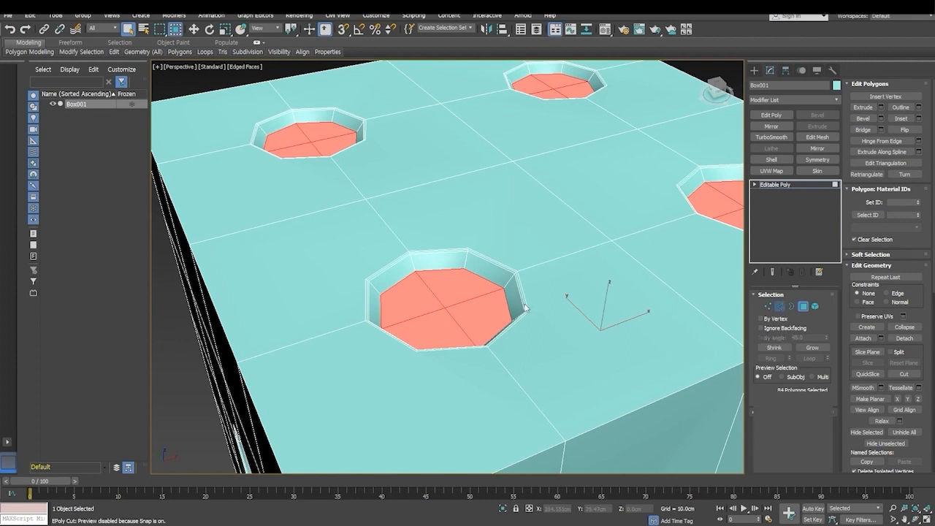
- Deselect the crossing inner floor edges in two pips of the four-pip face, keeping their outlines selected
left_click(431, 312, "alt")
left_click(450, 317, "alt")
left_click(478, 298, "alt")
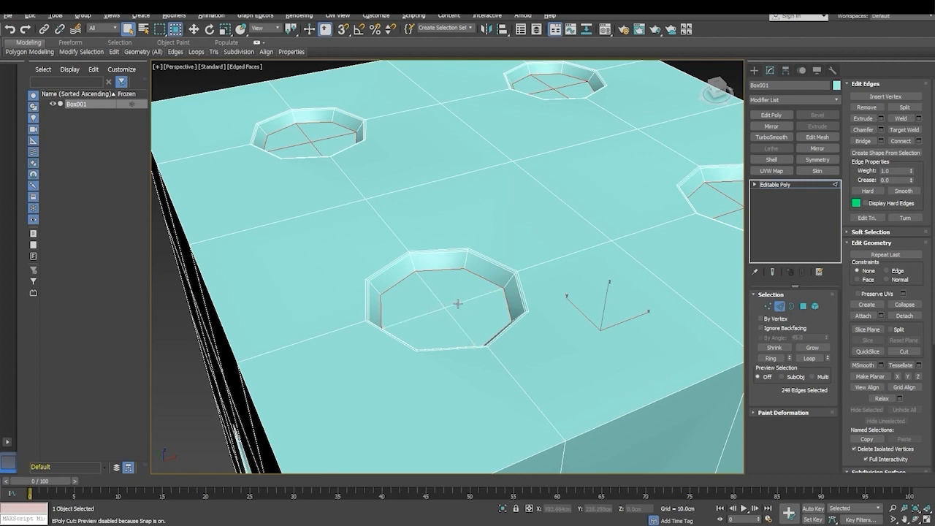
left_click(319, 144, "alt")
left_click(308, 136, "alt")
left_click(300, 146, "alt")
- Deselect the crossing inner floor edges in the remaining two pips of the four-pip face
middle_click_drag(577, 250, 344, 326)
scroll(433, 255, "up", 3)
left_click(633, 199, "alt")
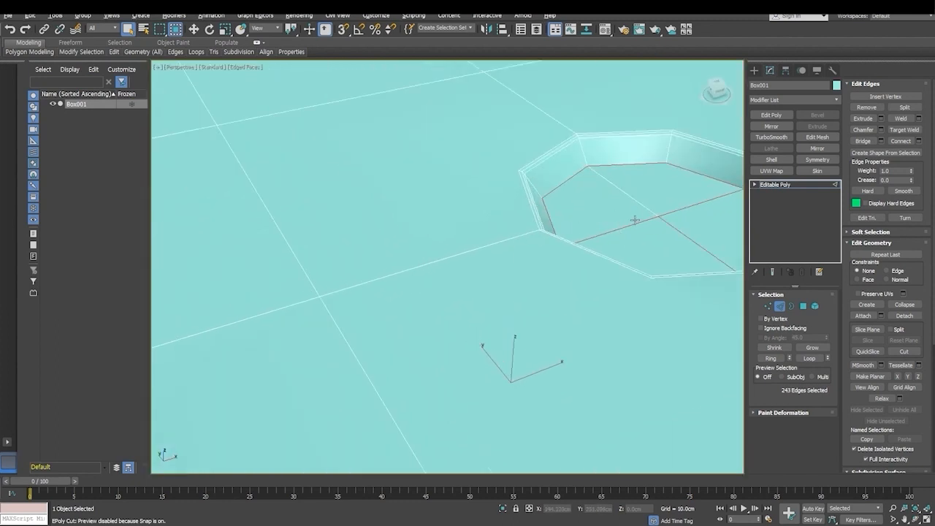
left_click(636, 223, "alt")
left_click(678, 228, "alt")
left_click(678, 210, "alt")
scroll(547, 209, "down", 5)
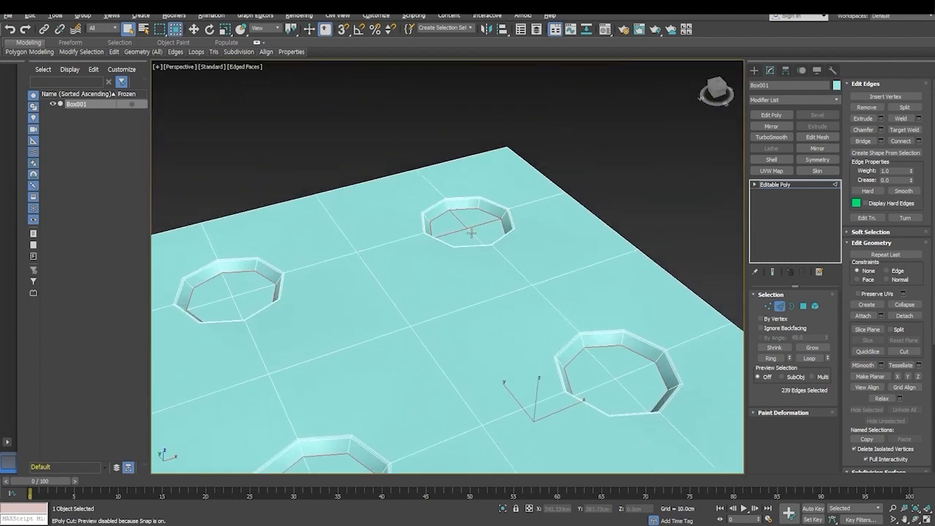
left_click(461, 232, "alt")
left_click(461, 222, "alt")
- Deselect the crossing inner floor edges in both pips of the two-pip face
middle_click_drag(486, 300, 463, 315)
scroll(525, 210, "down", 4)
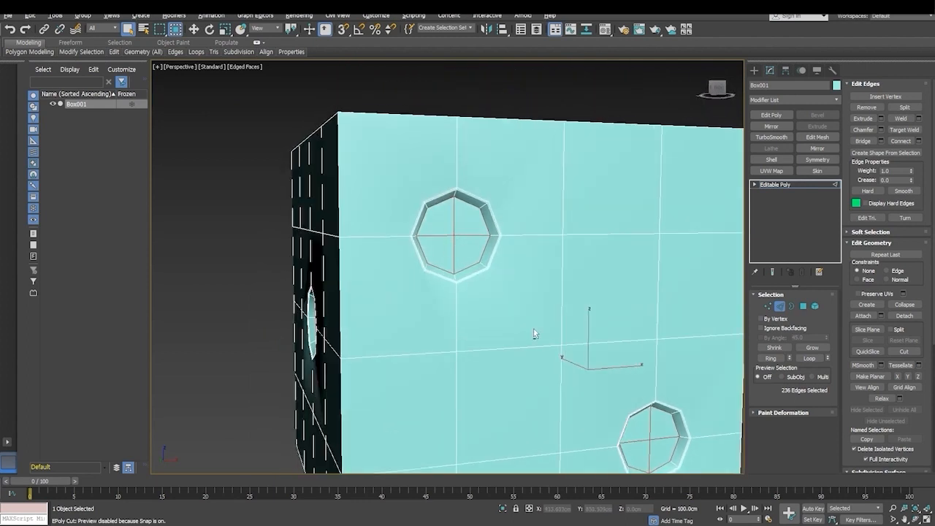
left_click(461, 235, "alt")
left_click(450, 237, "alt")
left_click(454, 228, "alt")
left_click(454, 246, "alt")
middle_click_drag(589, 364, 477, 314, "alt")
left_click_drag(516, 318, 511, 333, "alt")
- Deselect the crossing inner floor edges in the pips of the six-pip face
middle_click_drag(577, 342, 498, 337, "alt")
left_click_drag(361, 311, 352, 323, "alt")
left_click_drag(361, 210, 344, 219, "alt")
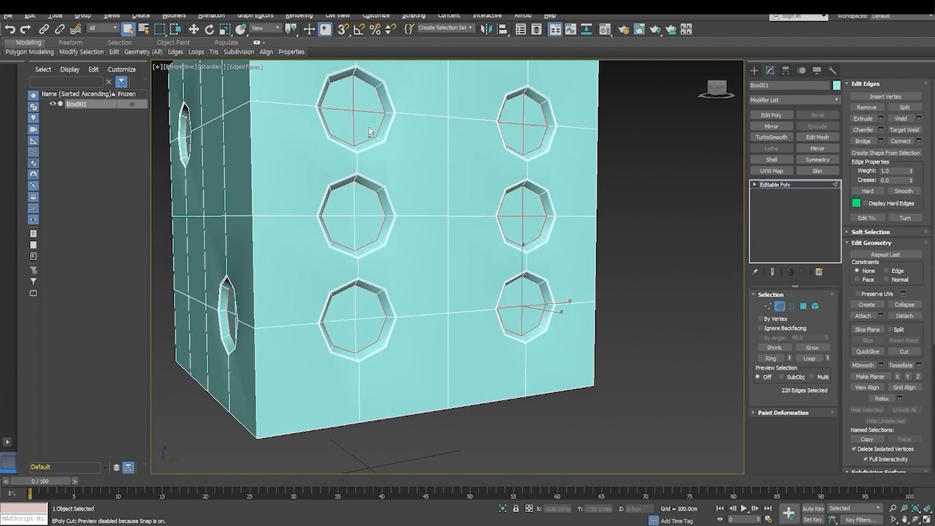
left_click_drag(358, 109, 351, 123, "alt")
left_click_drag(519, 125, 528, 136, "alt")
left_click_drag(520, 217, 531, 231, "alt")
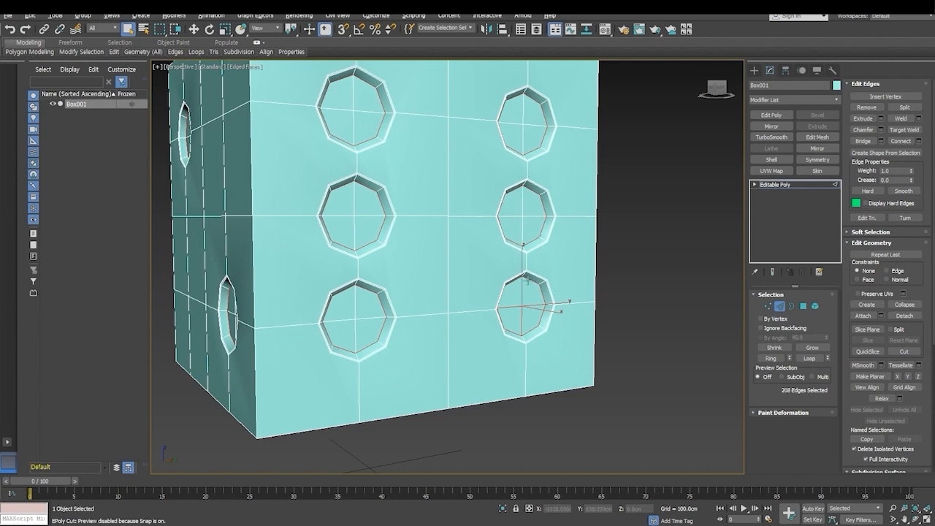
left_click_drag(520, 307, 536, 302, "alt")
- Deselect the crossing inner floor edges in all pips of the five-pip face
middle_click_drag(518, 279, 417, 284, "alt")
left_click_drag(402, 141, 404, 144, "alt")
left_click_drag(483, 222, 496, 239, "alt")
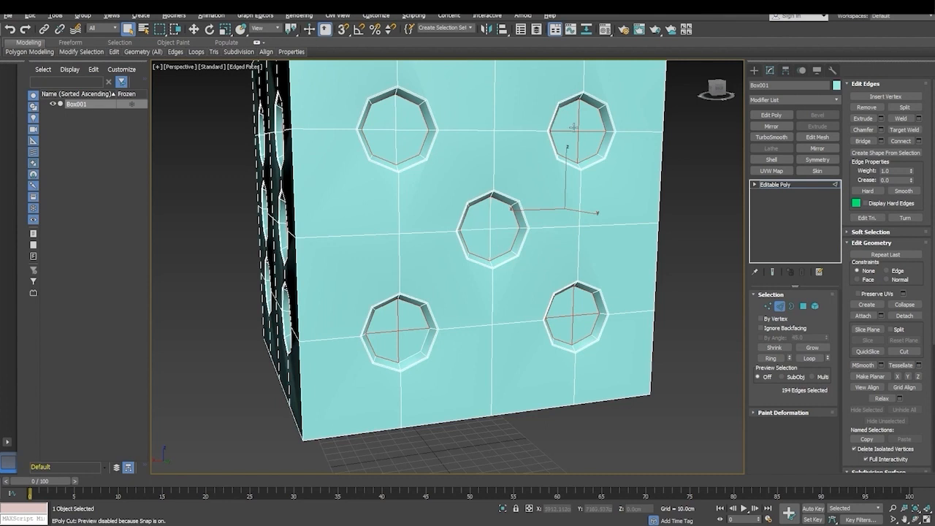
left_click(577, 142, "alt")
left_click(399, 338, "alt")
left_click(572, 333, "alt")
- Deselect all four crossing inner floor edges in the single pip of the one-pip face
middle_click_drag(572, 332, 461, 325, "alt")
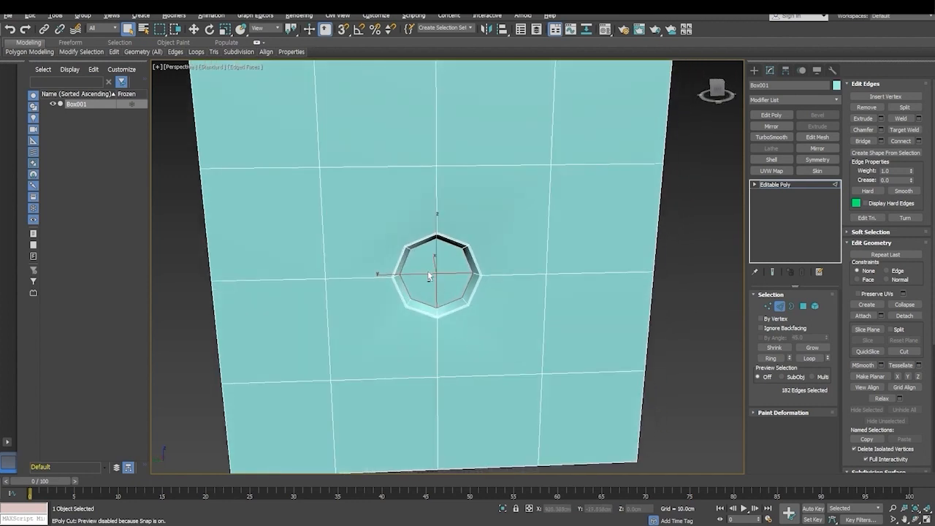
left_click(431, 272, "alt")
key("ctrl+z")
middle_click_drag(435, 306, 452, 283, "alt")
left_click(478, 256, "alt")
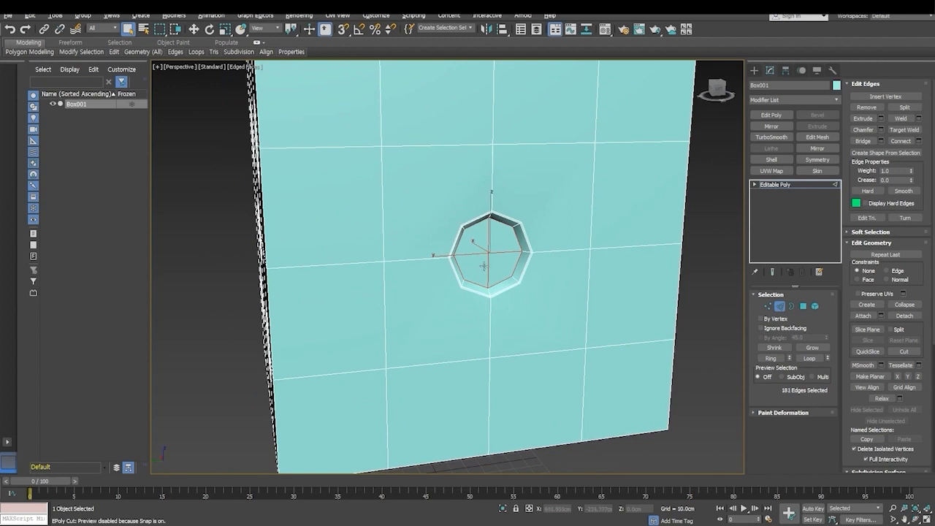
left_click(488, 272, "alt")
left_click(498, 252, "alt")
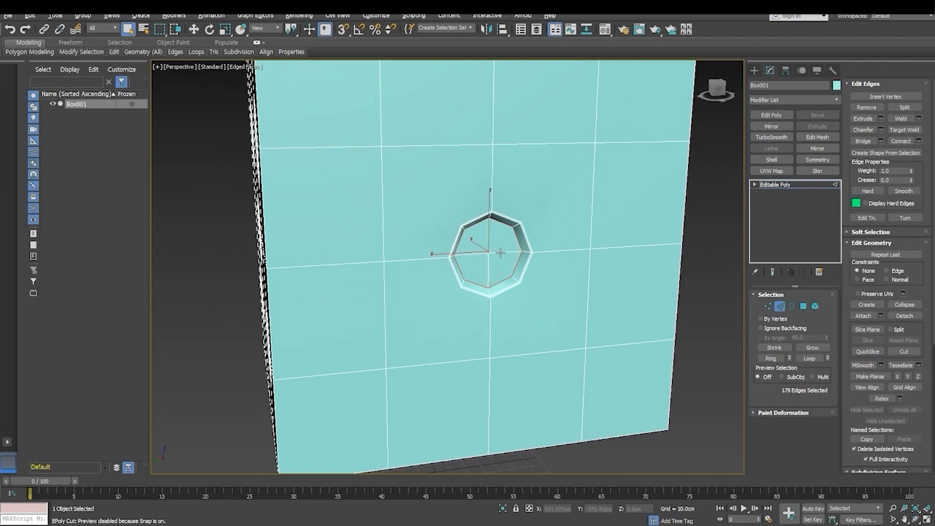
scroll(495, 284, "down", 3)
middle_click_drag(515, 316, 462, 306, "alt")
scroll(352, 294, "up", 6)
scroll(352, 265, "up", 3)
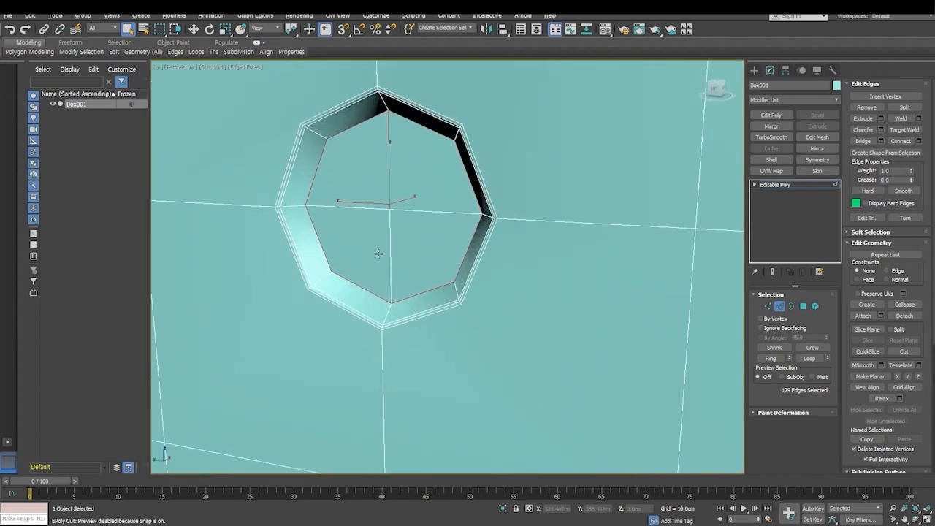
left_click(392, 141, "alt")
- Deselect the crossing inner floor edges in the first corner pip of the three-pip face
scroll(451, 257, "down", 2)
middle_click_drag(510, 316, 441, 312, "alt")
middle_click_drag(395, 229, 410, 263, "alt")
scroll(409, 261, "down", 3)
middle_click_drag(462, 248, 474, 283, "alt")
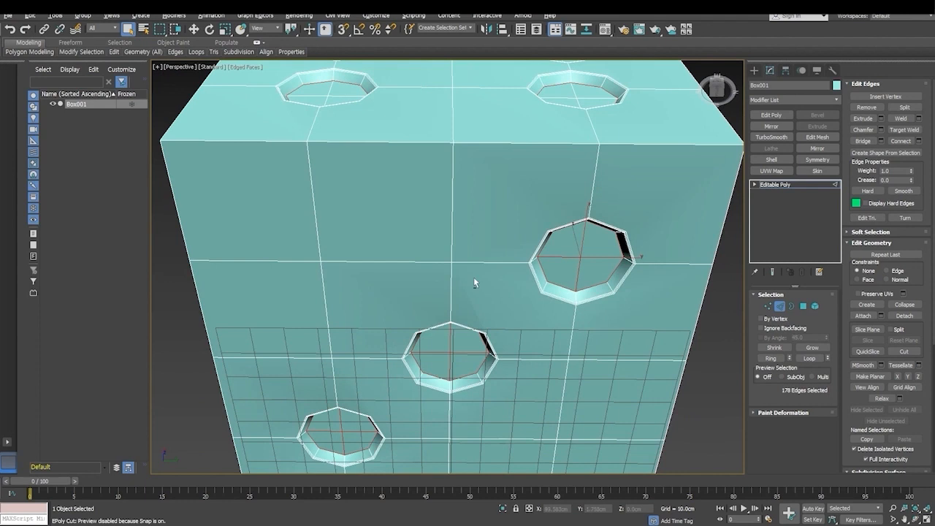
left_click(577, 258, "alt")
left_click(587, 260, "alt")
left_click(583, 245, "alt")
left_click(578, 272, "alt")
- Deselect the crossing inner floor edges in the middle and opposite corner pips of the three-pip face
mouse_move(451, 343)
middle_mouse_down("alt")
mouse_move(484, 309)
mouse_move(472, 382)
mouse_move(488, 369)
mouse_move(518, 257)
middle_mouse_up("alt")
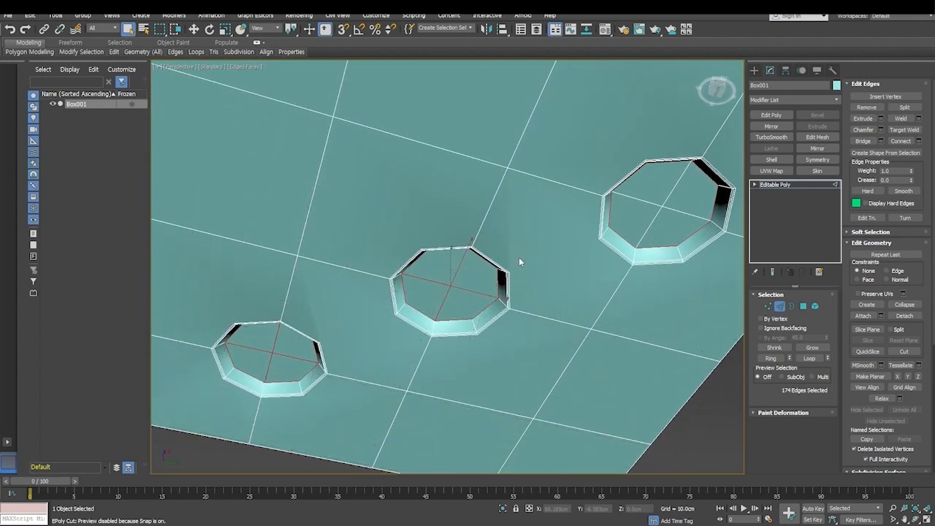
left_click(458, 271, "alt")
left_click(461, 278, "alt")
left_click(434, 282, "alt")
left_click(439, 307, "alt")
left_click(284, 356, "alt")
left_click(265, 353, "alt")
left_click(278, 355, "alt")
left_click(268, 368, "alt")
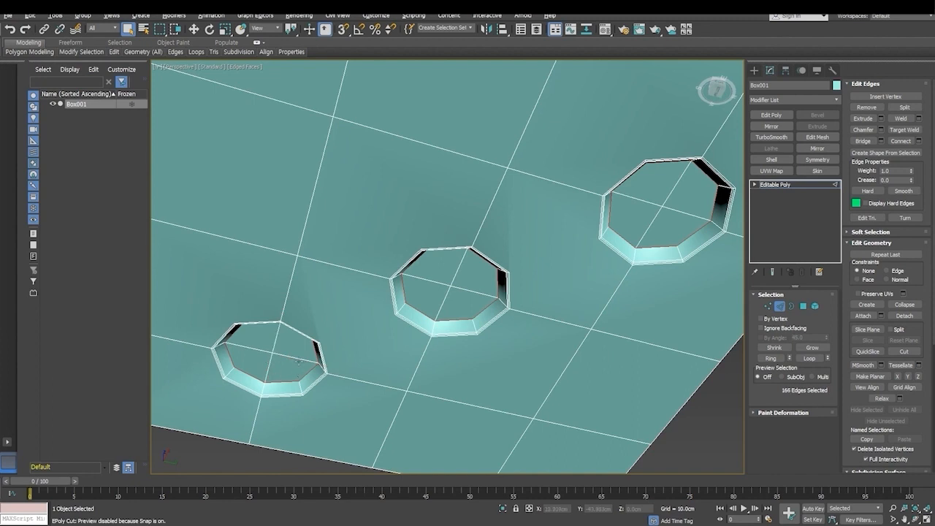
- Examine the pips on all sides of the dice for inner floor edges that are still selected
scroll(299, 362, "down", 3)
middle_click_drag(299, 373, 487, 310, "alt")
scroll(475, 255, "up", 5)
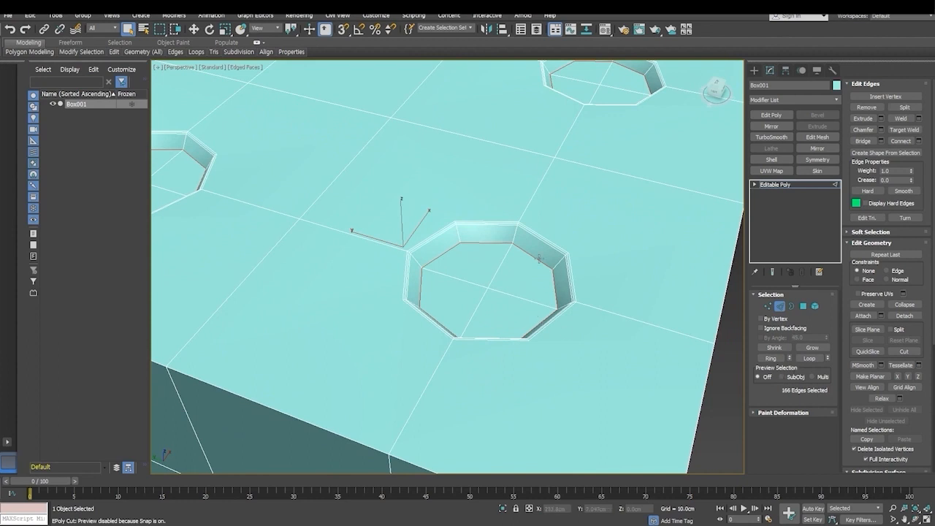
middle_click_drag(422, 319, 548, 293, "alt")
scroll(549, 292, "up", 4)
middle_click_drag(511, 344, 553, 160)
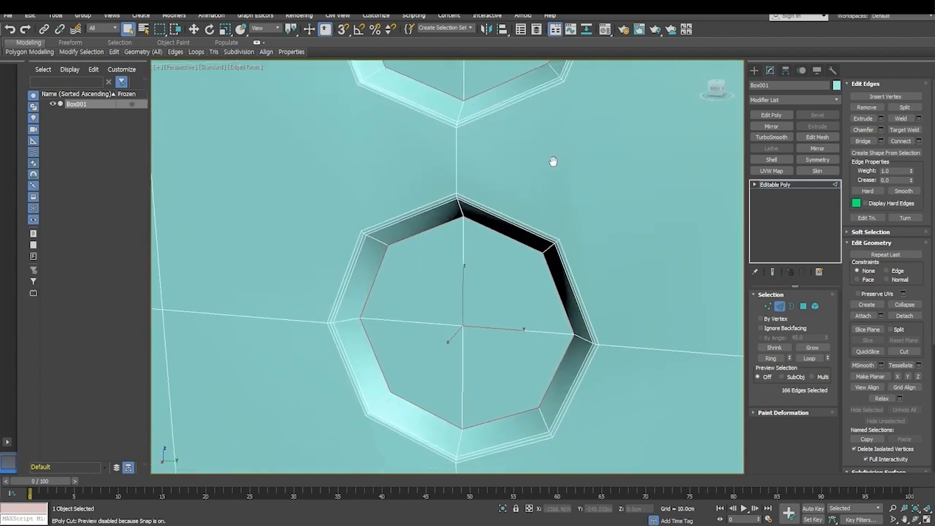
middle_click_drag(555, 274, 517, 292, "alt")
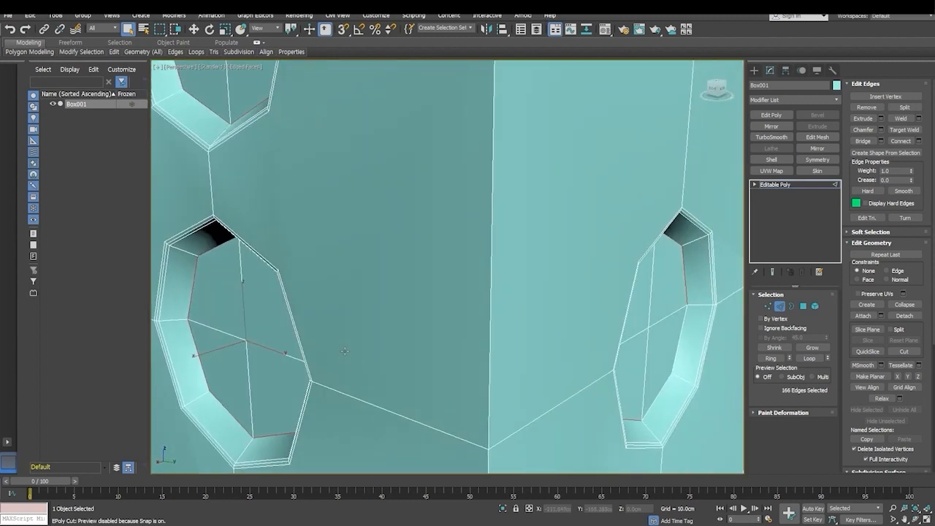
scroll(344, 351, "down", 6)
middle_click_drag(348, 350, 468, 311, "alt")
scroll(465, 309, "down", 3)
scroll(458, 270, "up", 4)
middle_click_drag(456, 262, 446, 296)
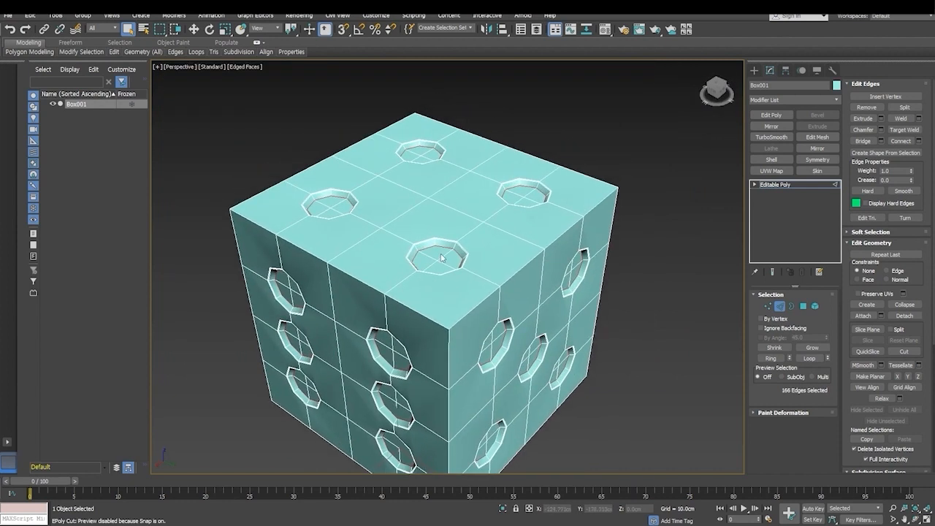
- Start a chamfer on the selected pip floor outline edges with an amount of about 1.271 cm and 4 segments
right_click(438, 270)
left_click(358, 312)
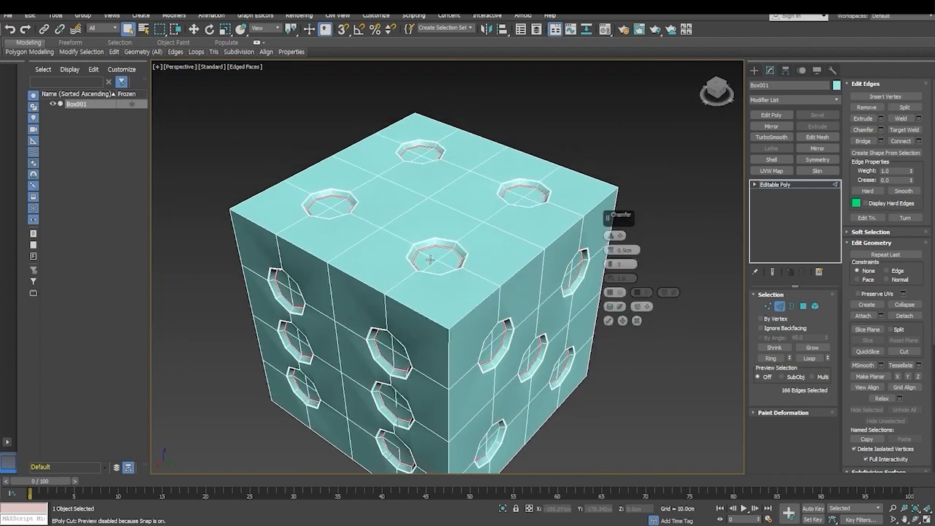
scroll(429, 260, "up", 8)
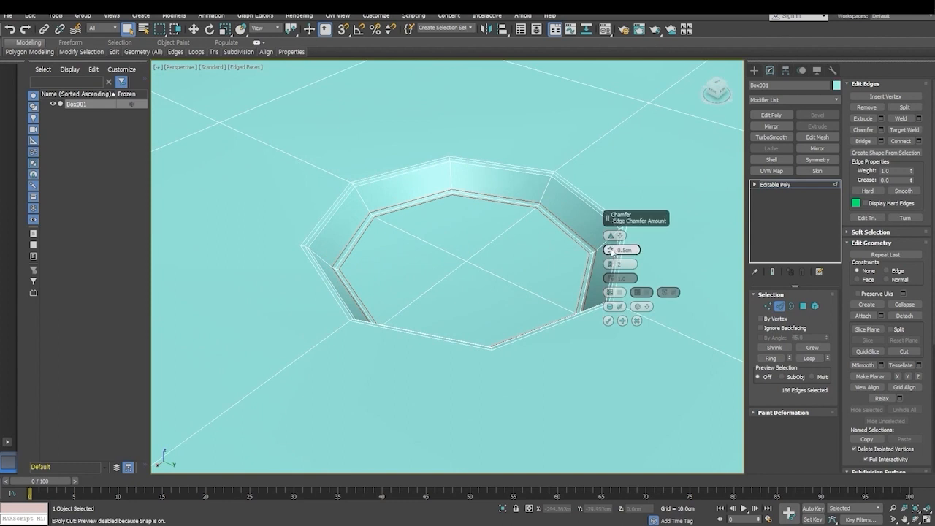
left_click_drag(610, 250, 611, 249)
left_click_drag(610, 249, 610, 249)
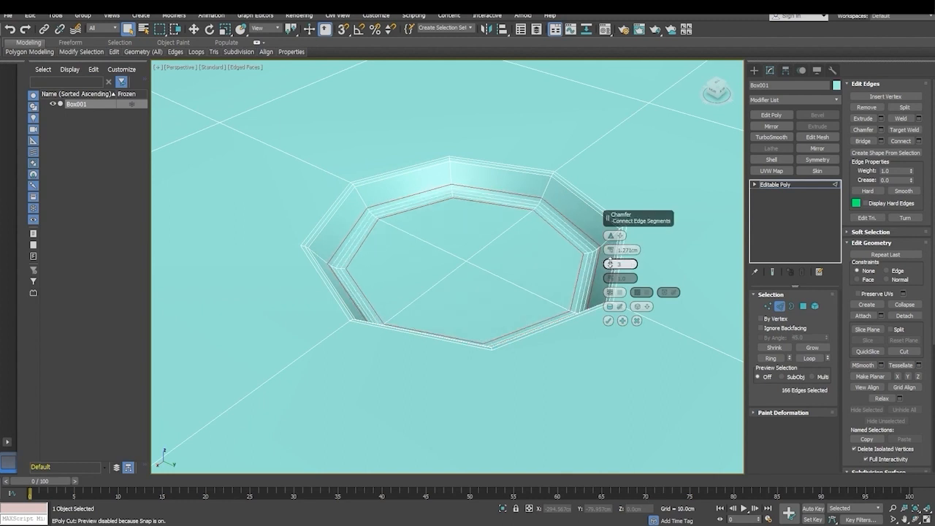
left_click(610, 264)
scroll(539, 273, "down", 5)
middle_click_drag(519, 356, 468, 360, "alt")
scroll(509, 339, "down", 6)
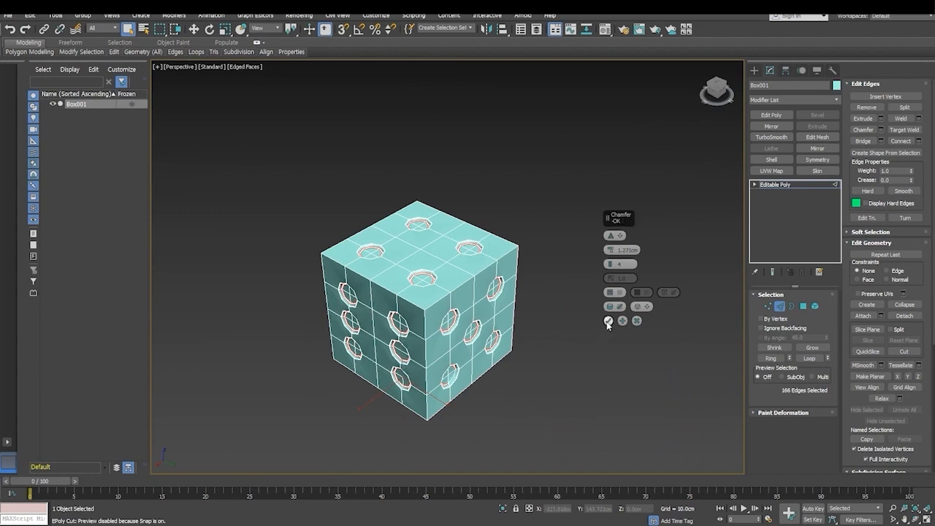
- Set the pip floor chamfer to 1 cm with 3 segments and apply it
double_click(626, 251)
type("1")
key("Return")
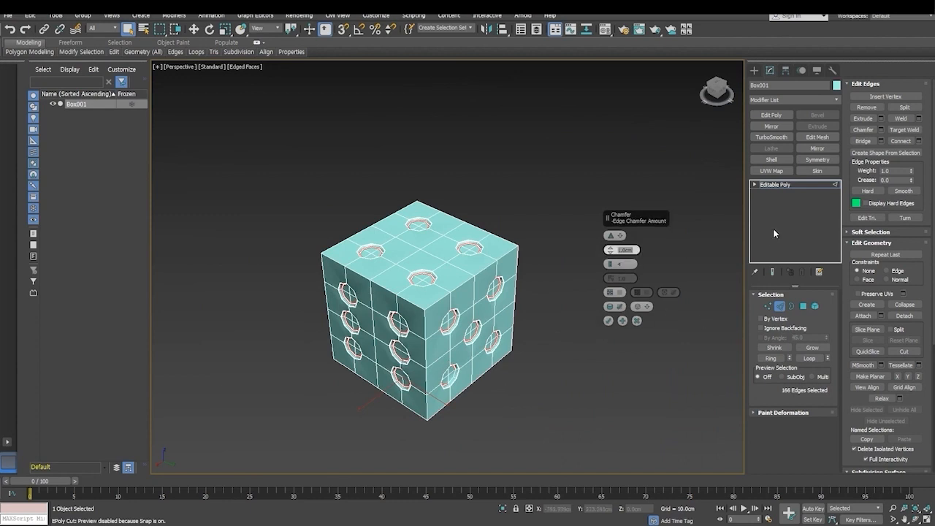
double_click(623, 263)
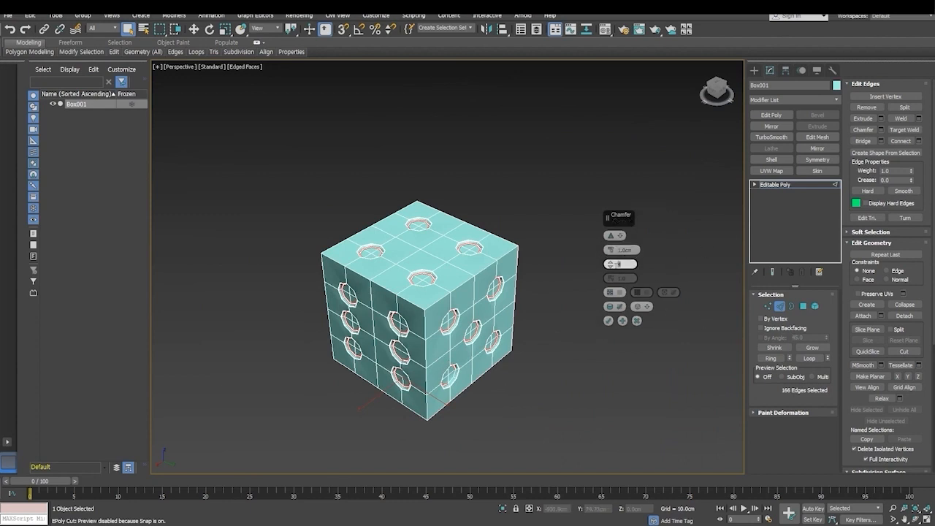
left_click(608, 321)
scroll(462, 346, "up", 5)
scroll(462, 346, "down", 4)
scroll(436, 332, "up", 2)
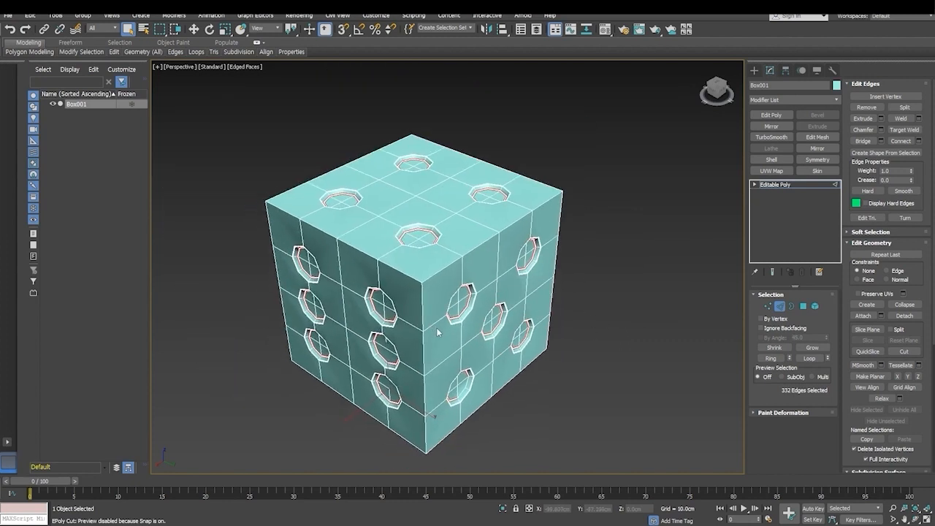
- Select the dice's outer edges along the upper border and both vertical sides of the six-pip face
left_click(410, 276)
double_click(411, 276)
scroll(411, 276, "up", 5)
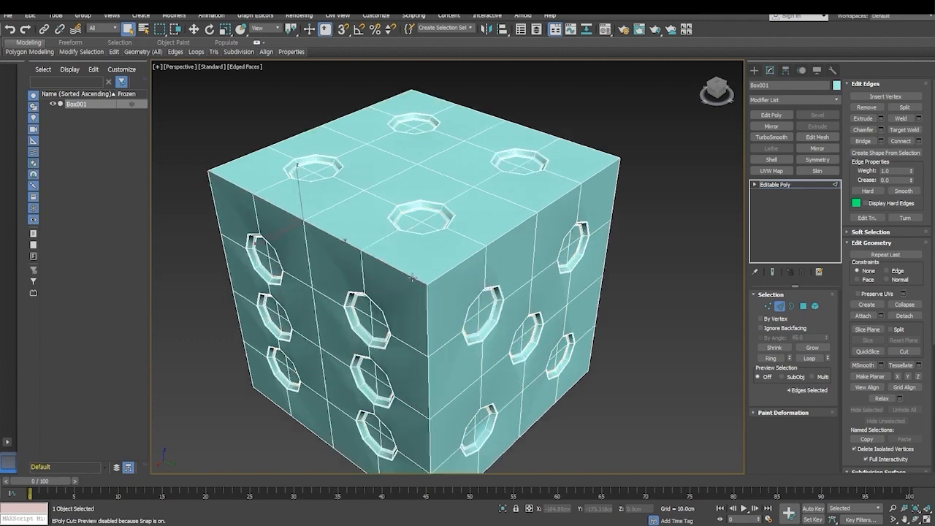
scroll(411, 278, "down", 5)
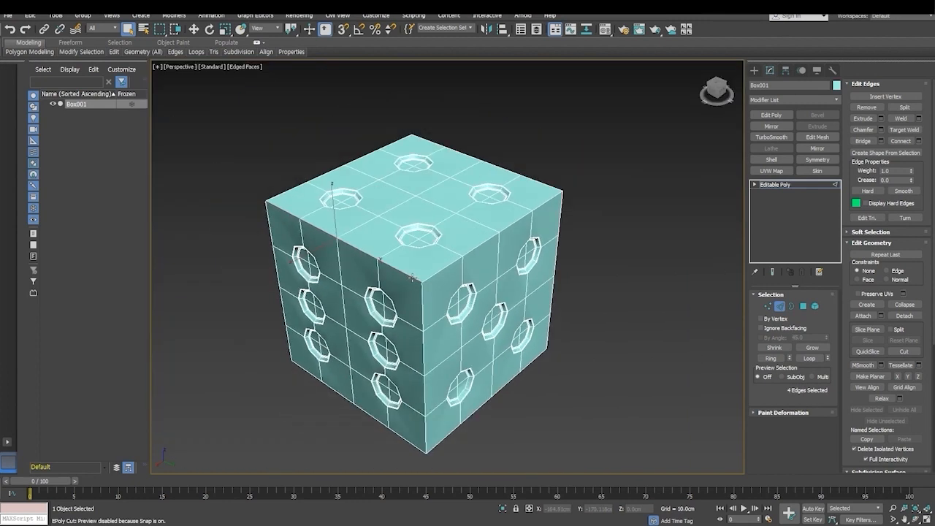
middle_click_drag(411, 279, 491, 284, "alt")
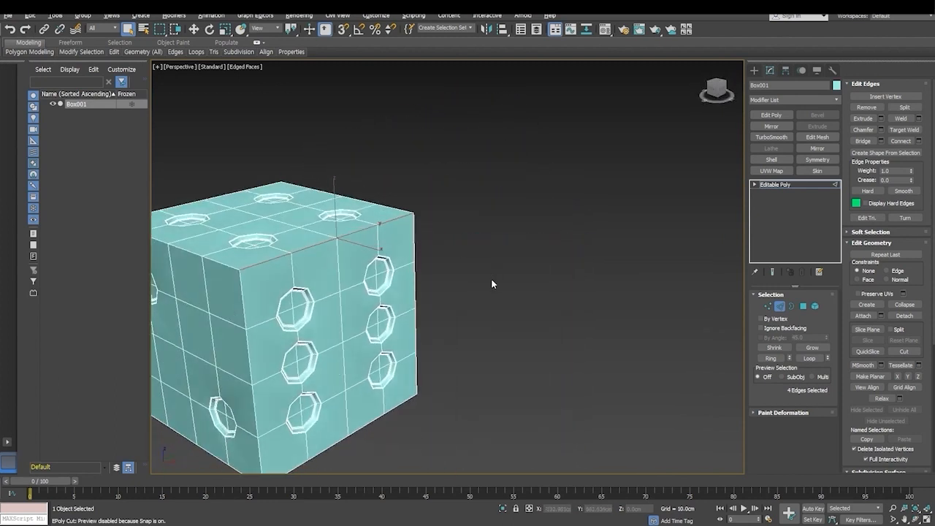
double_click(242, 297, "ctrl")
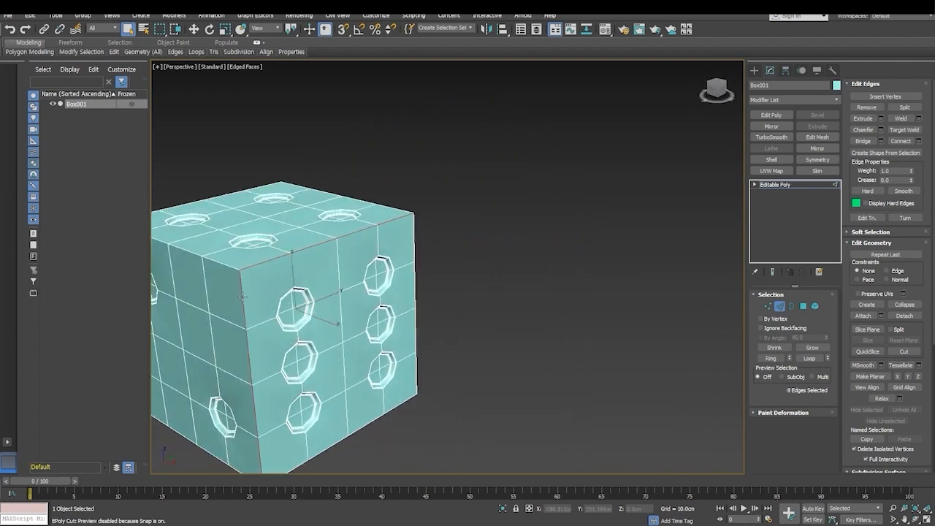
double_click(415, 239, "ctrl")
- Add the outer edges around the three-pip face and the far vertical edge of the two-pip face to the selection
middle_click_drag(431, 397, 420, 262, "alt")
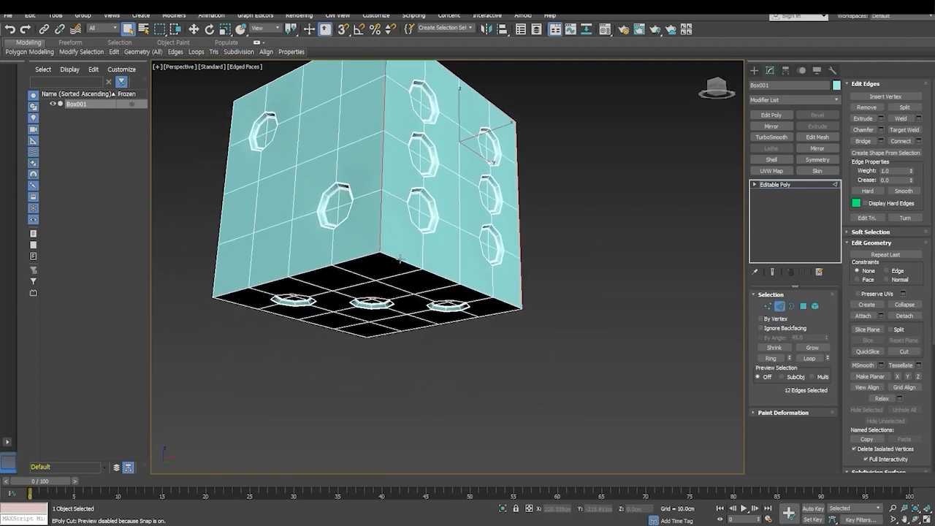
double_click(361, 257, "ctrl")
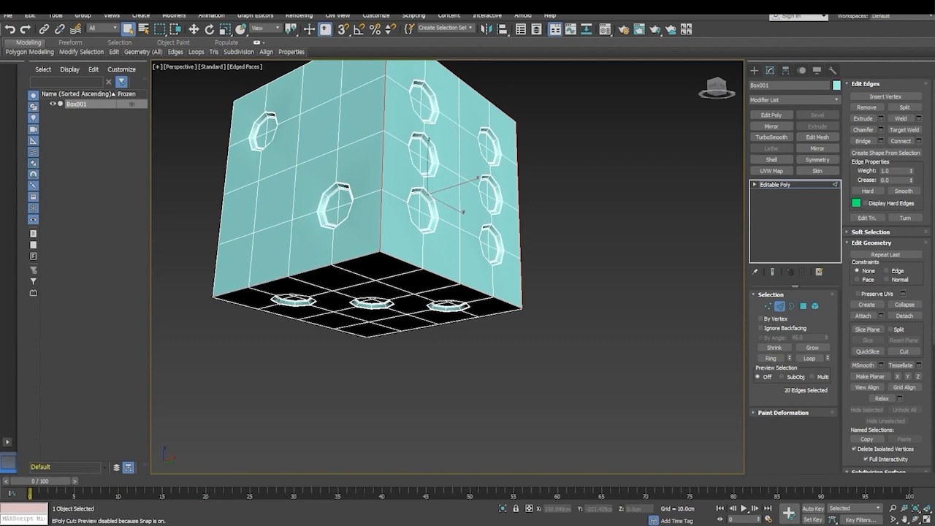
double_click(243, 307, "ctrl")
double_click(213, 270, "ctrl")
- Add the remaining outer edges around the four-pip face and the vertical edge between the one-pip and five-pip faces to the selection
middle_click_drag(332, 209, 355, 149, "alt")
double_click(377, 118, "ctrl")
key("ctrl+z")
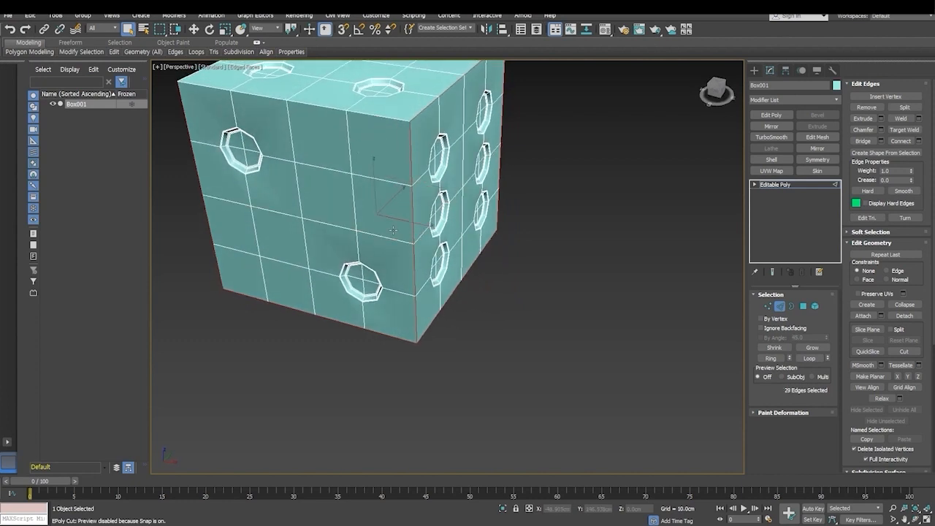
double_click(374, 117, "ctrl")
middle_click_drag(352, 185, 439, 197, "alt")
double_click(386, 138, "ctrl")
middle_click_drag(316, 165, 437, 335, "alt")
double_click(404, 276, "ctrl")
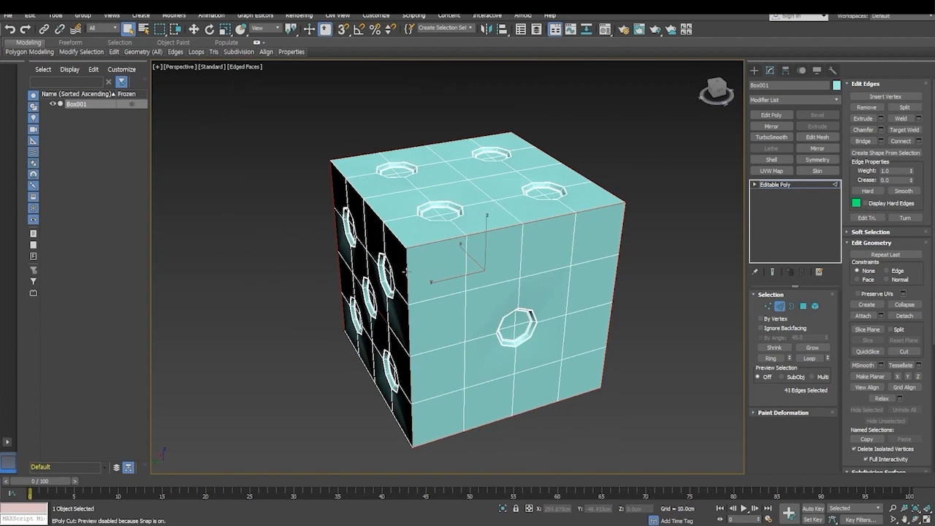
double_click(392, 232, "ctrl")
- Chamfer the selected outer edges of the dice by about 7.956 cm with 7 segments
middle_click_drag(392, 232, 411, 253, "alt")
right_click(472, 312)
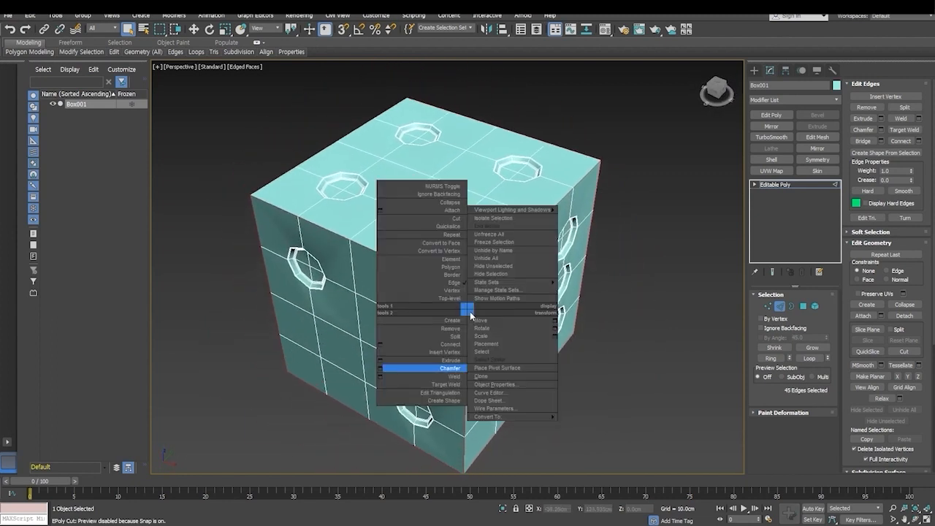
left_click(384, 369)
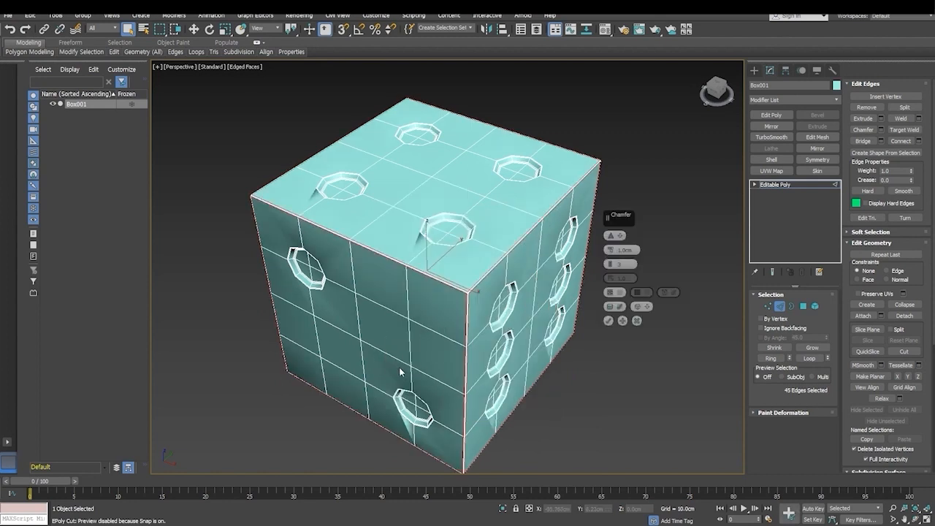
left_click_drag(612, 250, 609, 230)
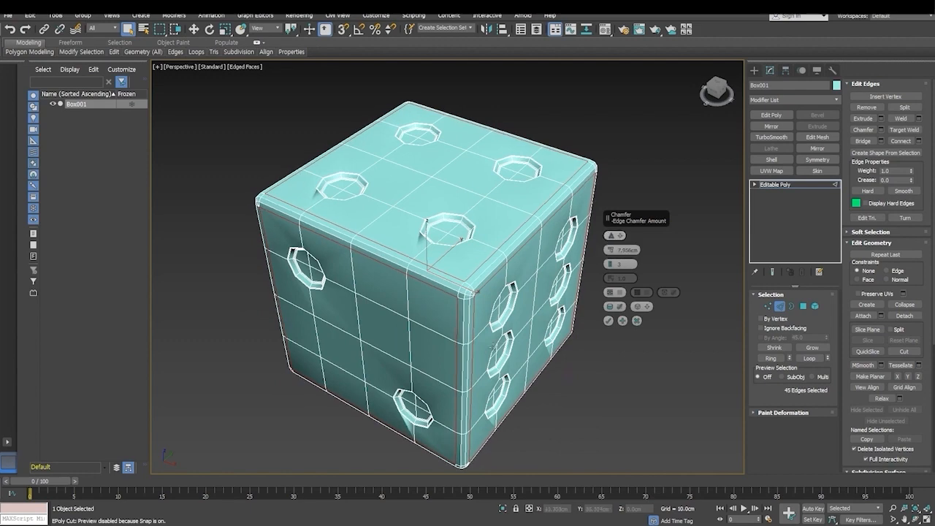
mouse_move(491, 346)
middle_mouse_down("alt")
mouse_move(459, 292)
mouse_move(484, 352)
middle_mouse_up("alt")
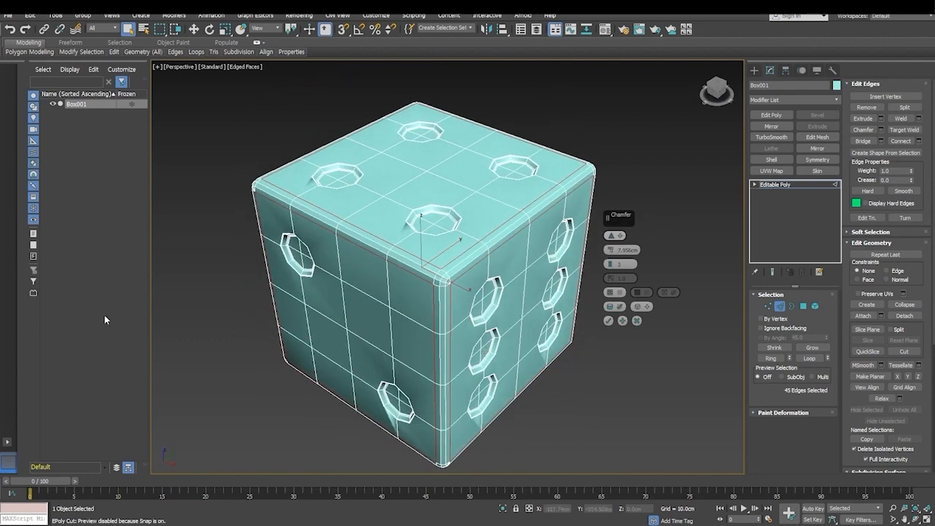
left_click_drag(612, 264, 611, 260)
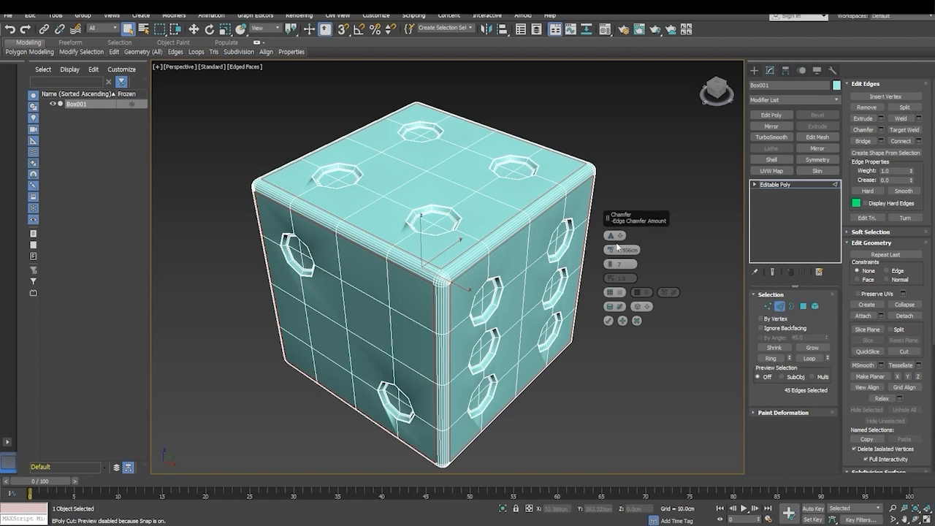
- Set the outer-edge chamfer to 8 cm with 5 segments, apply it, and clear the edge selection
type("8")
left_click(623, 263)
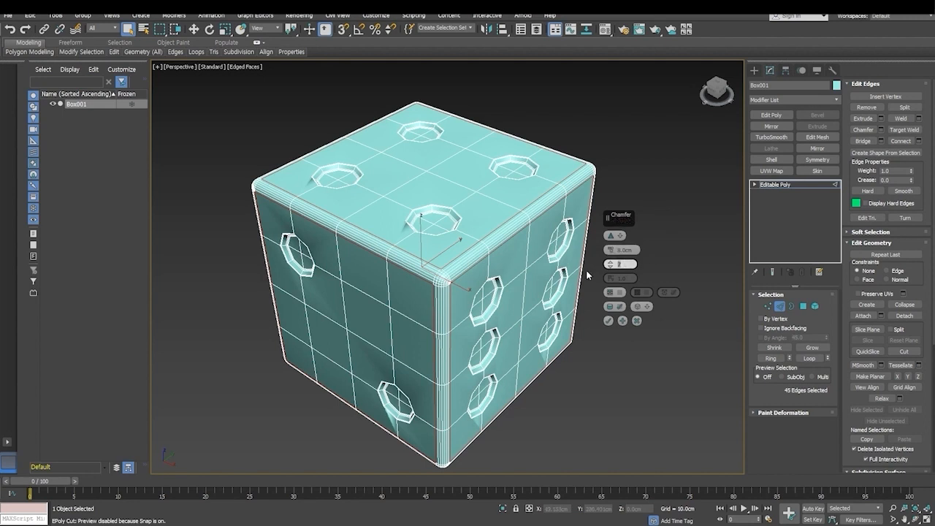
type("3")
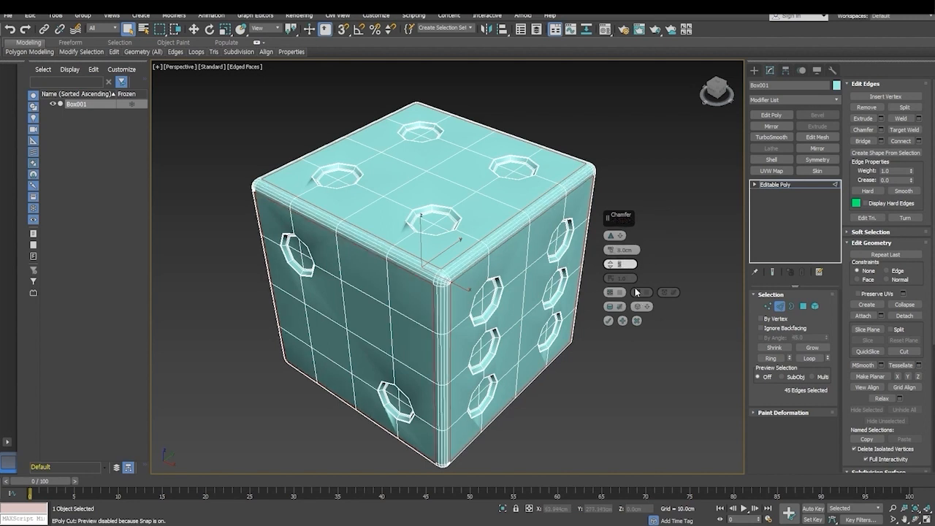
left_click(607, 320)
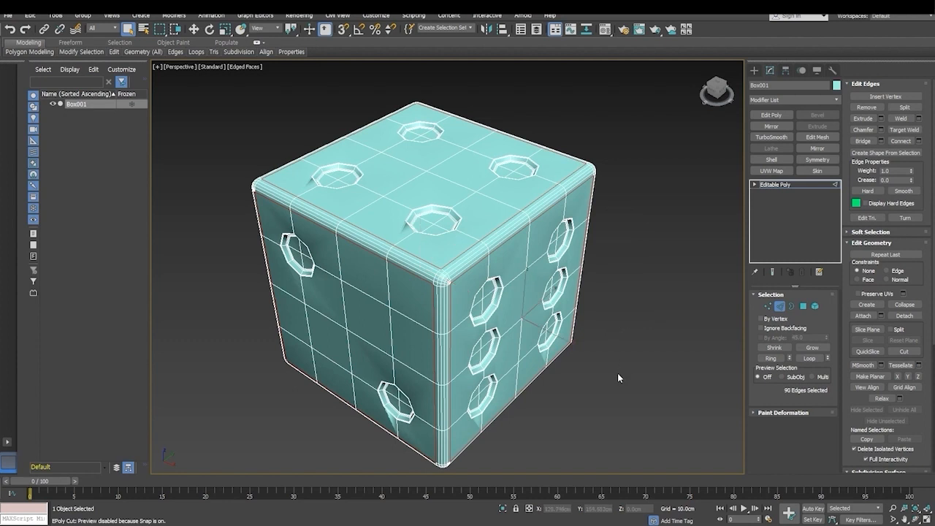
middle_click_drag(618, 373, 606, 383, "alt")
left_click(634, 393)
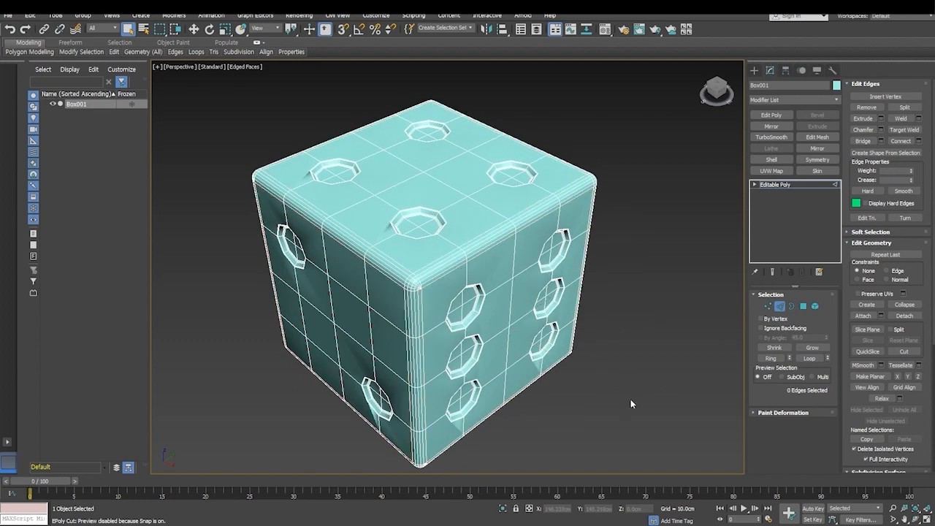
- Leave edge editing, apply a TurboSmooth modifier to the dice, and inspect its underside
left_click(779, 308)
middle_click_drag(556, 398, 511, 395)
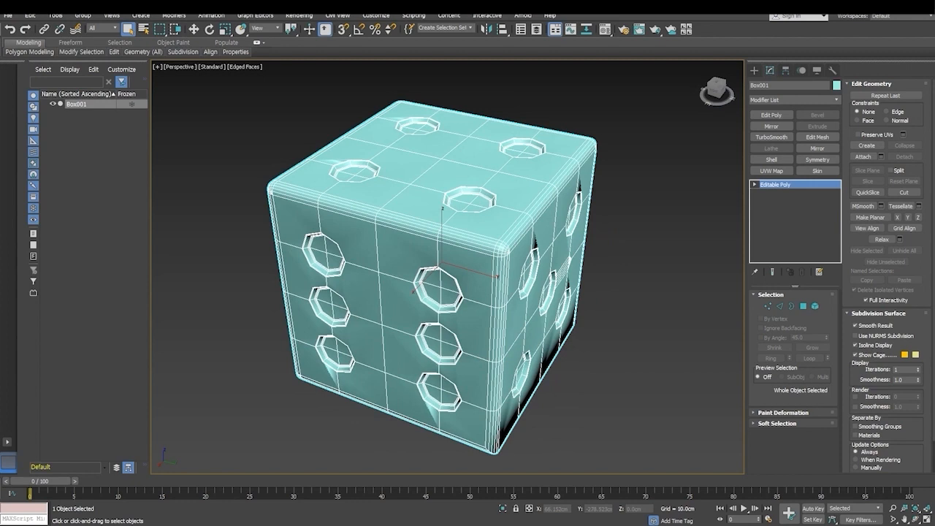
middle_click_drag(505, 296, 502, 304, "alt")
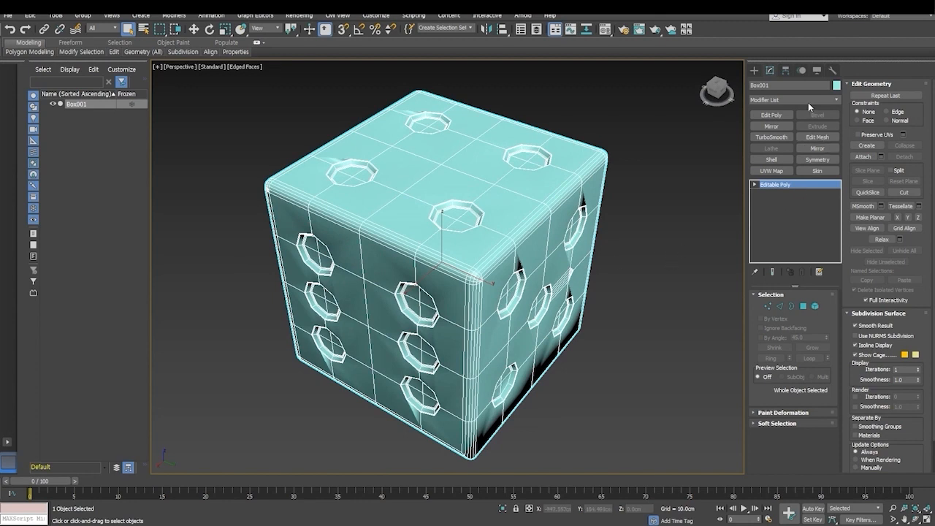
left_click(772, 136)
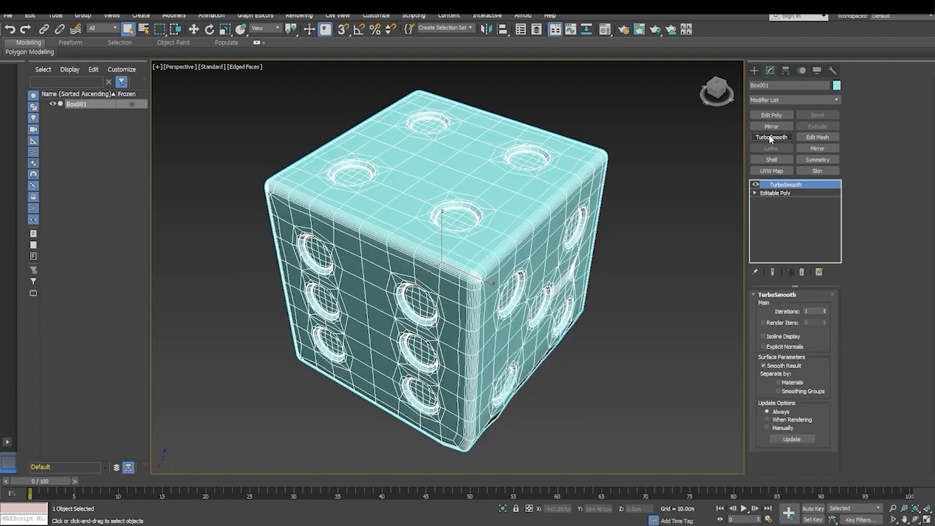
left_click(622, 351)
middle_click_drag(541, 380, 527, 322, "alt")
- Undo the TurboSmooth and the outer-edge chamfer, and add the missed border between the five-pip face and the three-pip underside to the edge selection
key("ctrl+z")
key("ctrl+z")
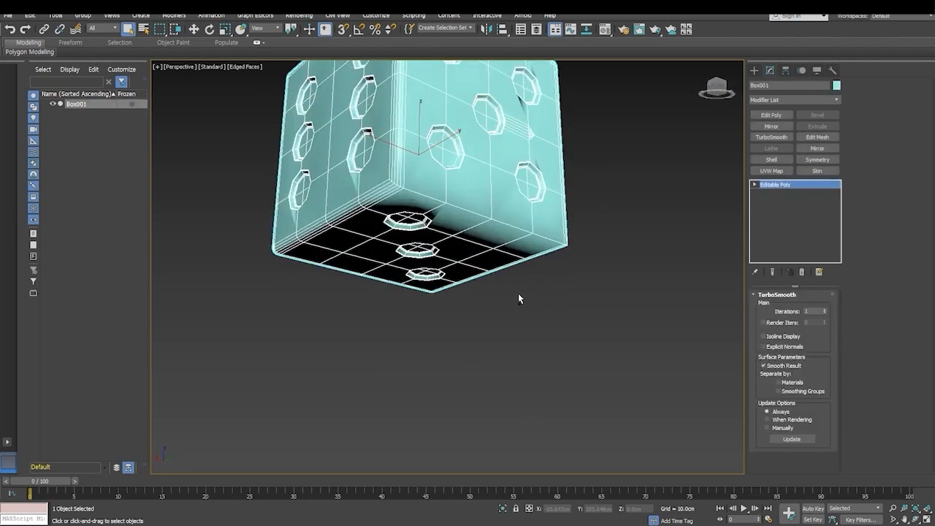
middle_click_drag(517, 298, 664, 332, "alt")
left_click(779, 306)
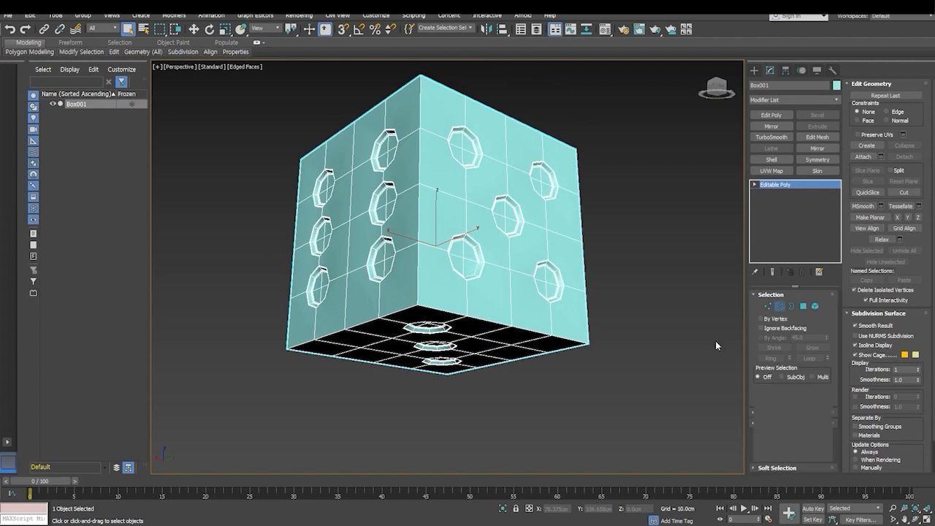
scroll(449, 301, "up", 4)
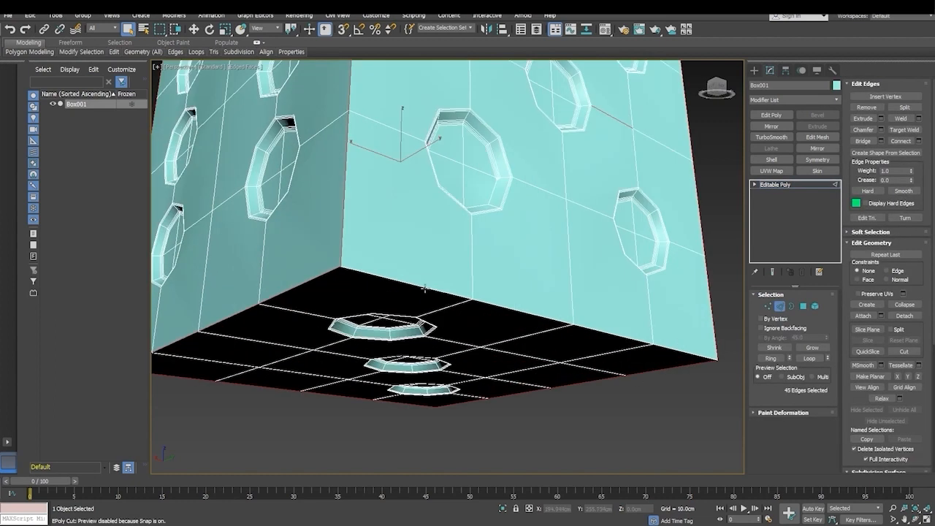
scroll(424, 289, "down", 3)
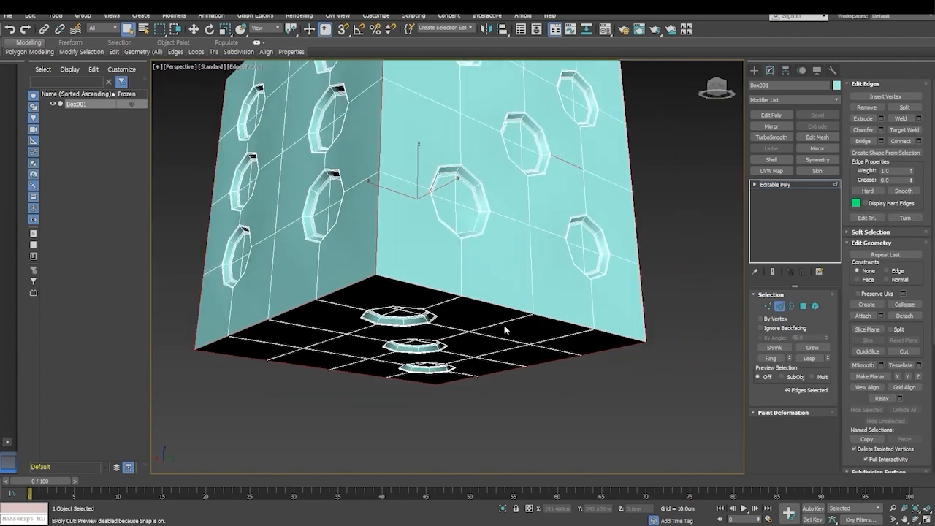
- Chamfer all selected outer edges of the dice by 8 cm with 5 segments
right_click(523, 312)
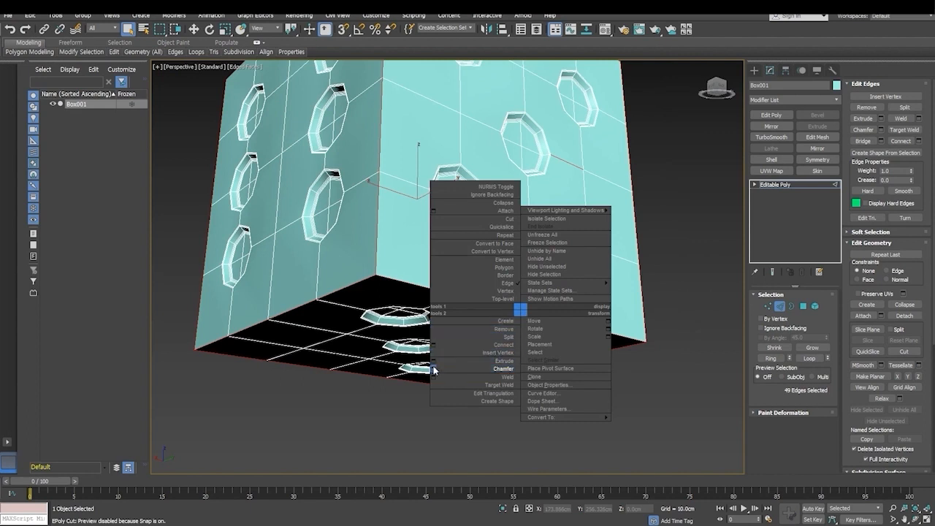
left_click(434, 376)
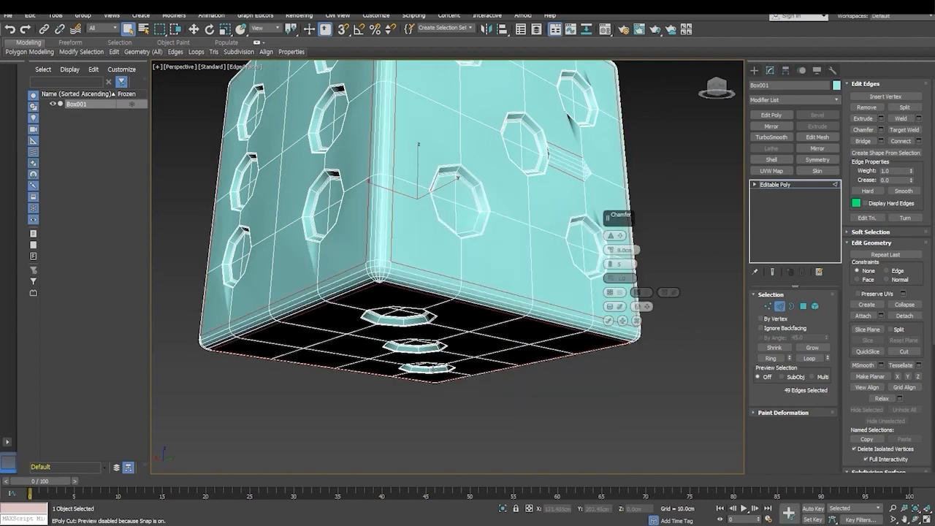
mouse_move(443, 361)
middle_mouse_down("alt")
mouse_move(447, 283)
mouse_move(448, 354)
middle_mouse_up("alt")
scroll(449, 354, "down", 5)
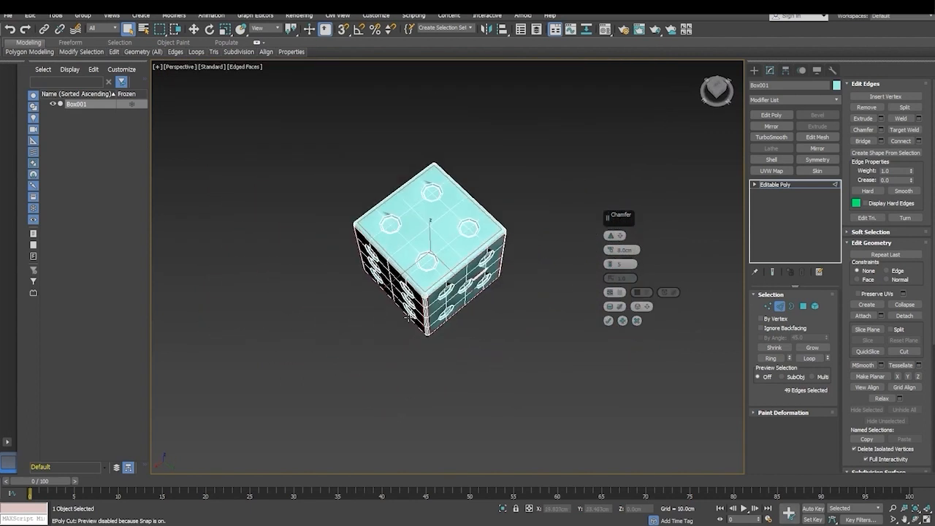
middle_click_drag(541, 298, 384, 362, "alt")
scroll(491, 289, "up", 6)
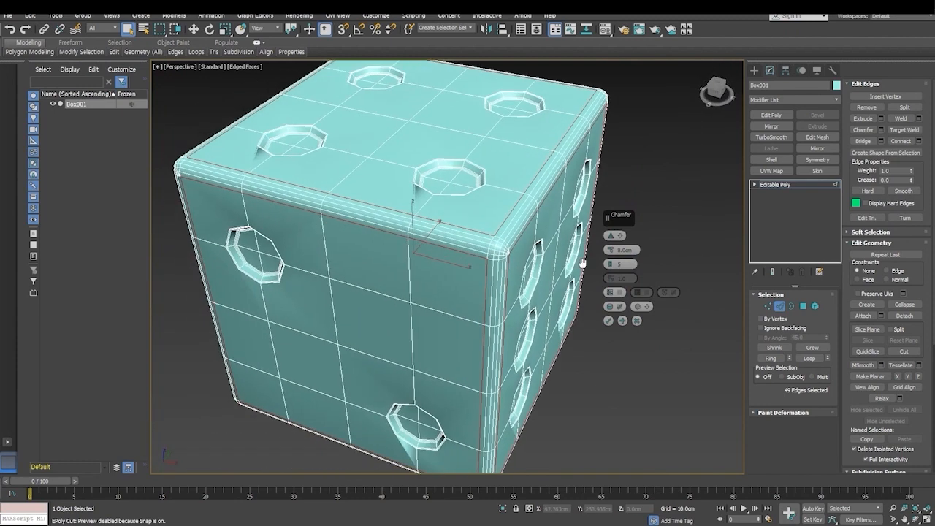
left_click(608, 321)
- Leave edge editing, apply a TurboSmooth modifier to the whole dice, and deselect it to check the smoothed shape
scroll(542, 310, "down", 4)
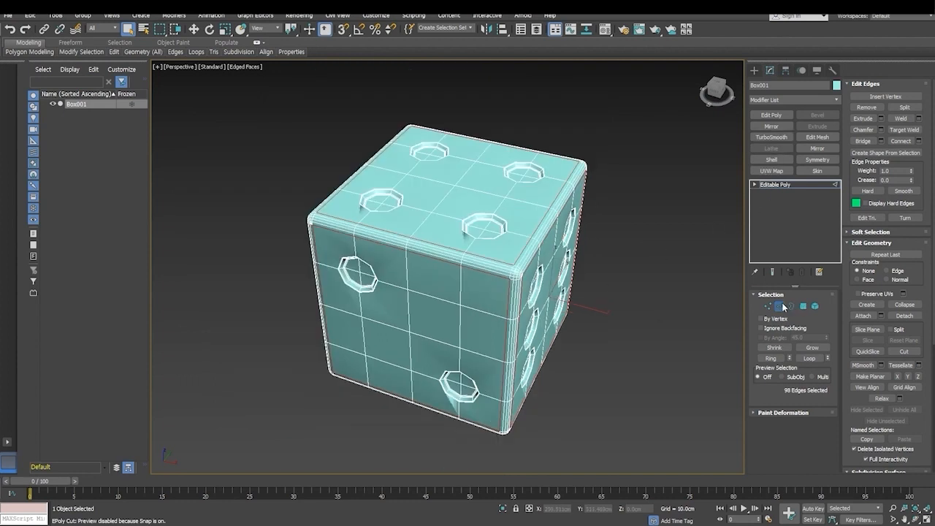
left_click(781, 306)
left_click(770, 137)
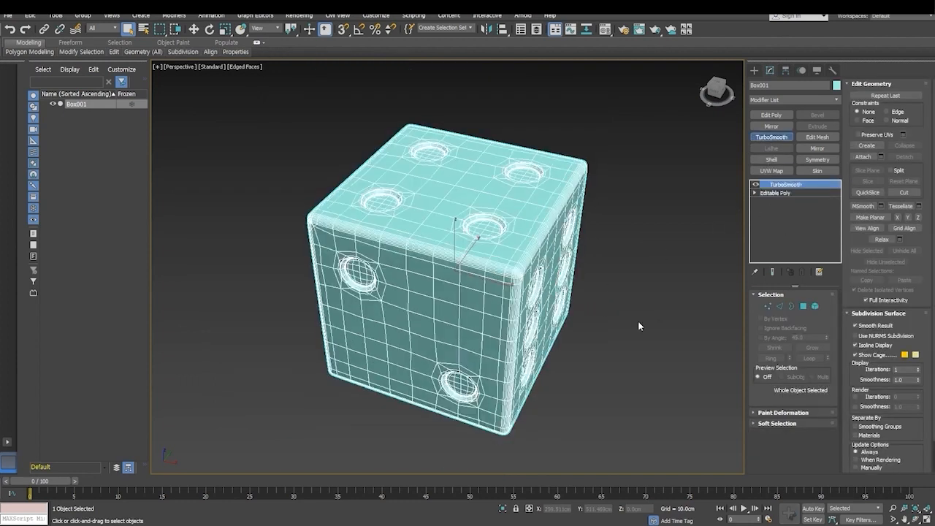
left_click(578, 403)
mouse_move(578, 403)
middle_mouse_down("alt")
mouse_move(534, 348)
mouse_move(521, 312)
mouse_move(548, 385)
mouse_move(572, 399)
middle_mouse_up("alt")
scroll(476, 310, "up", 5)
middle_click_drag(542, 361, 533, 330, "alt")
scroll(533, 335, "down", 5)
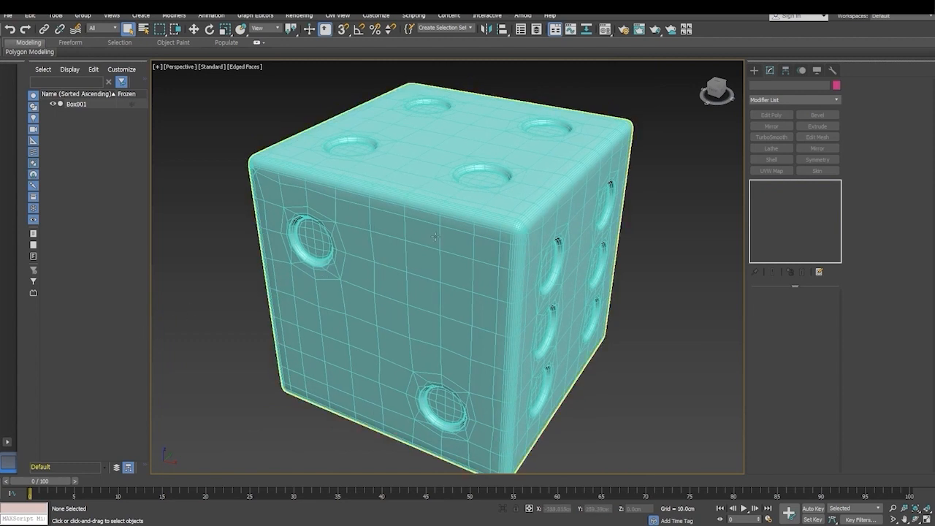
scroll(434, 236, "down", 3)
scroll(441, 293, "up", 4)
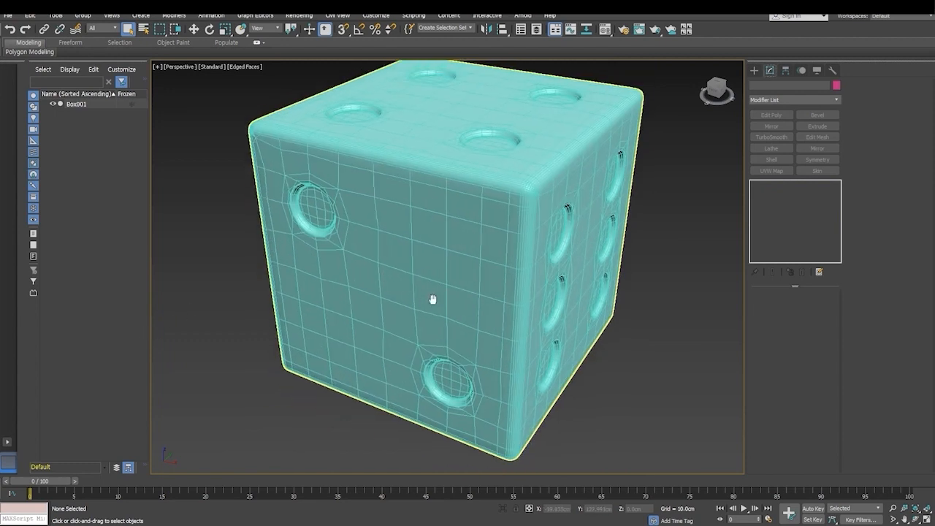
- Reselect the dice, enter the Editable Poly's polygon level beneath TurboSmooth, and examine the selected pip polygons
left_click(599, 174)
left_click(774, 192)
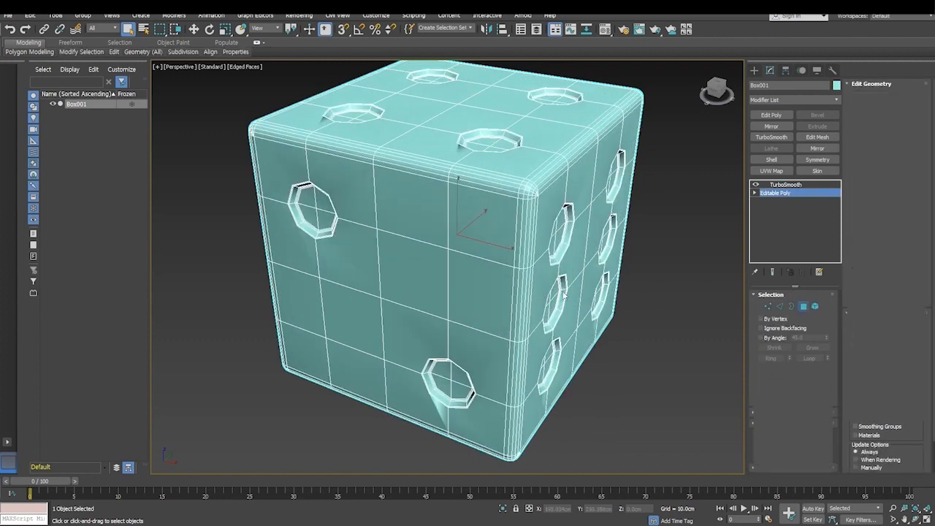
left_click(802, 307)
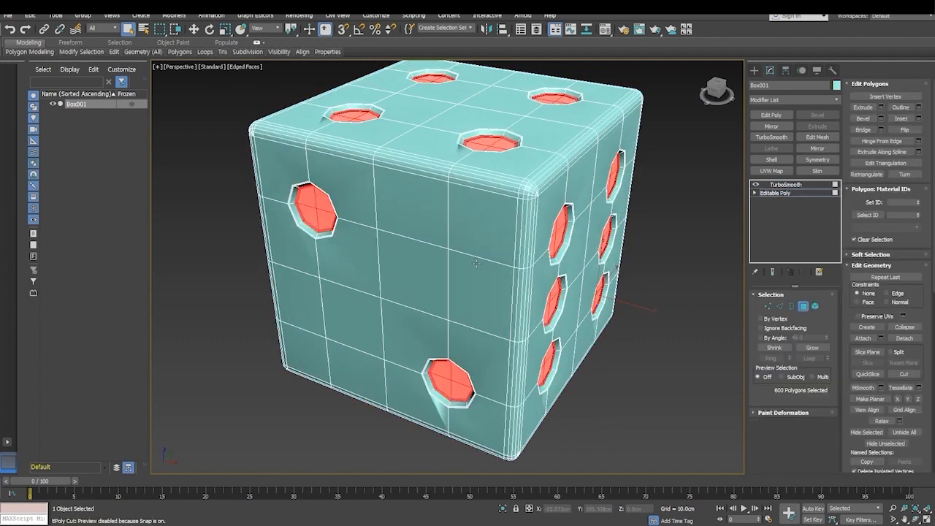
scroll(476, 302, "up", 3)
scroll(460, 232, "up", 3)
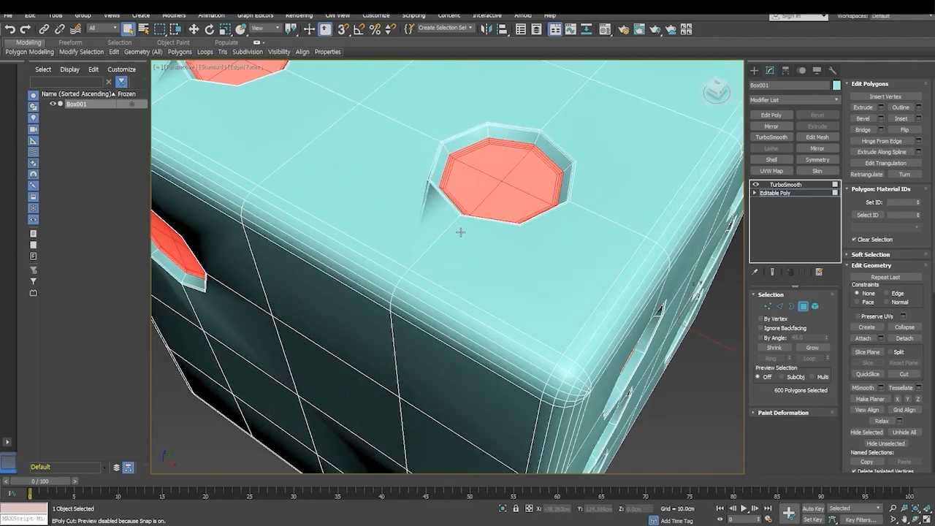
scroll(460, 232, "down", 3)
mouse_move(460, 232)
middle_mouse_down("alt")
mouse_move(463, 171)
mouse_move(521, 191)
mouse_move(466, 234)
middle_mouse_up("alt")
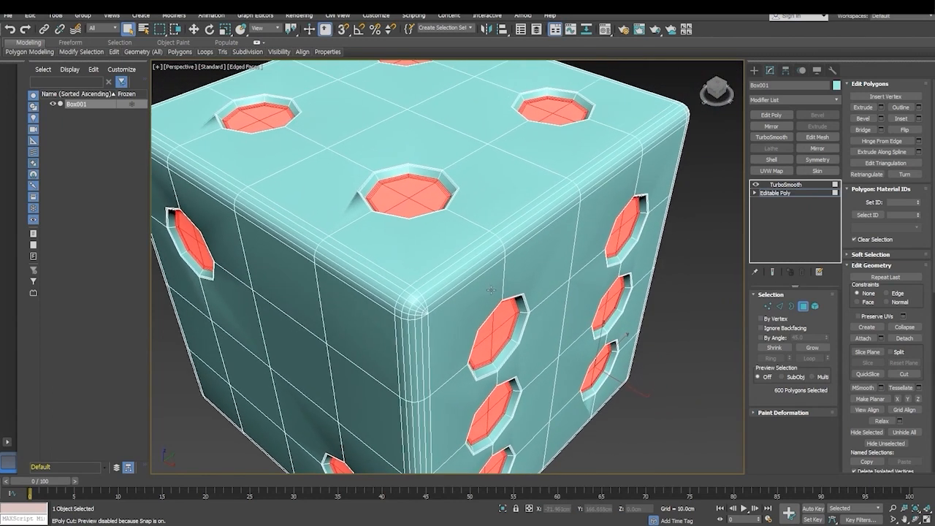
scroll(459, 290, "down", 3)
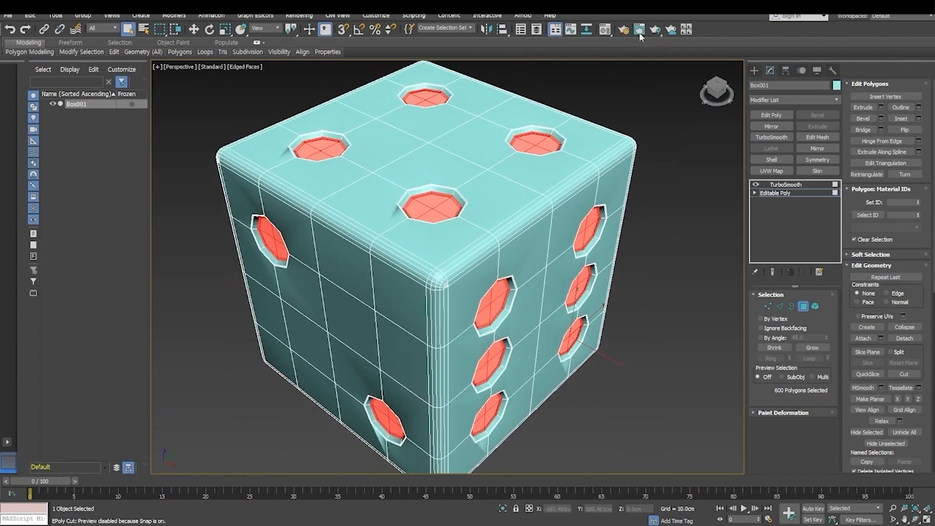
- Open the compact Material Editor and place it beside the dice so the model stays in view
left_click(605, 29)
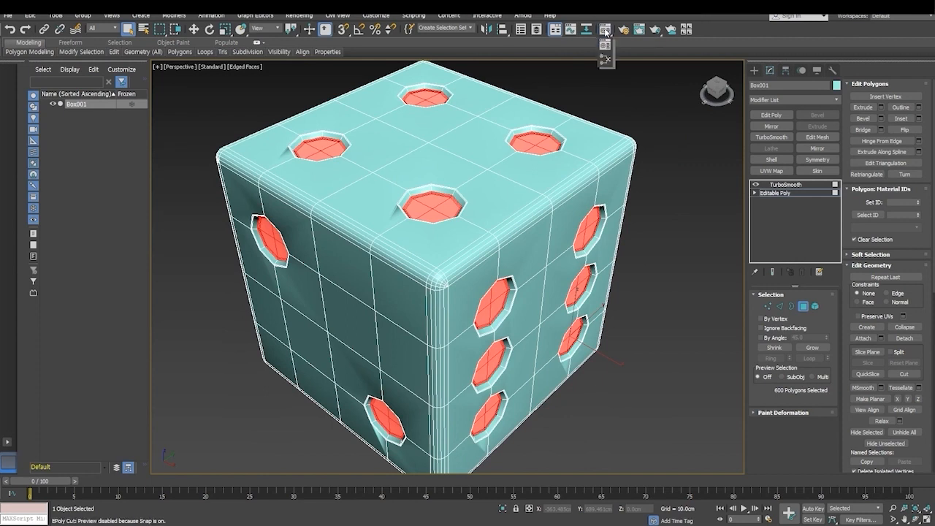
left_click(607, 46)
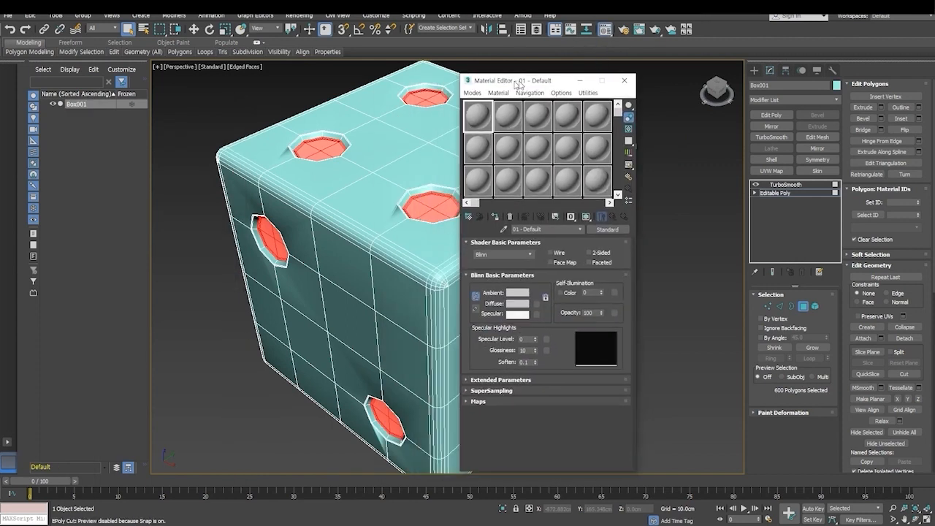
left_click_drag(526, 73, 650, 64)
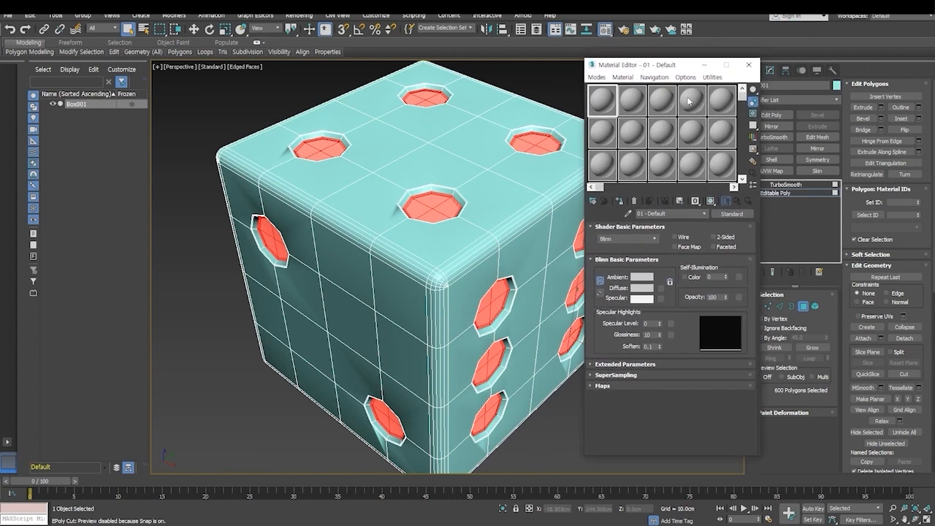
left_click_drag(660, 70, 693, 73)
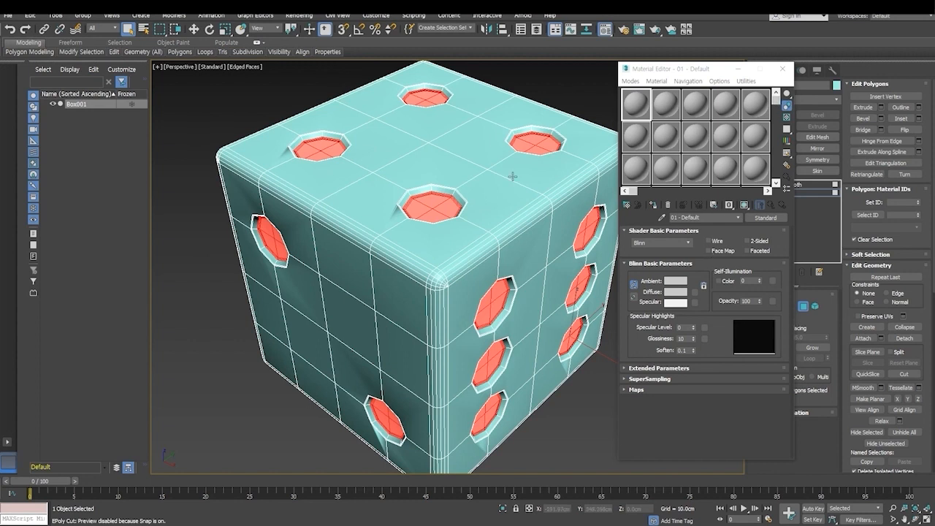
left_click_drag(696, 75, 723, 82)
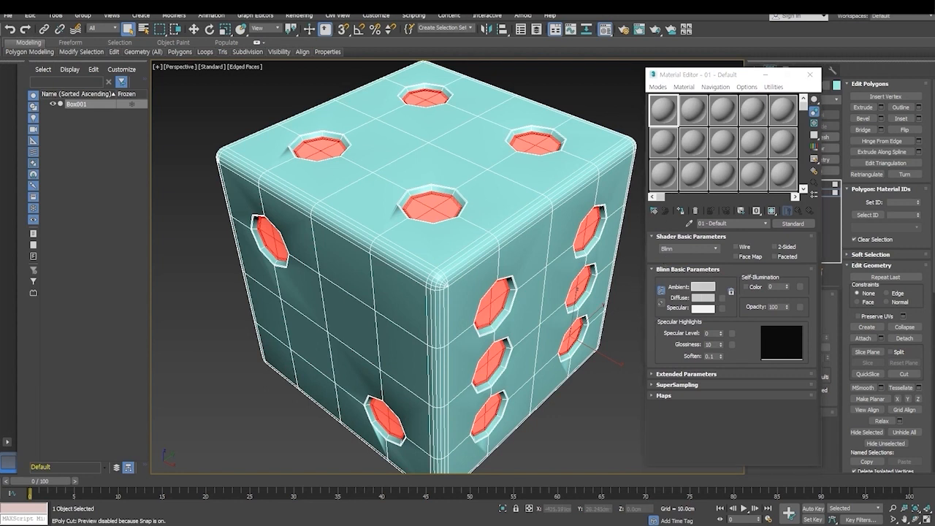
- Set the first material's linked ambient and diffuse colour to blue, about RGB 0, 132, 186
left_click(703, 286)
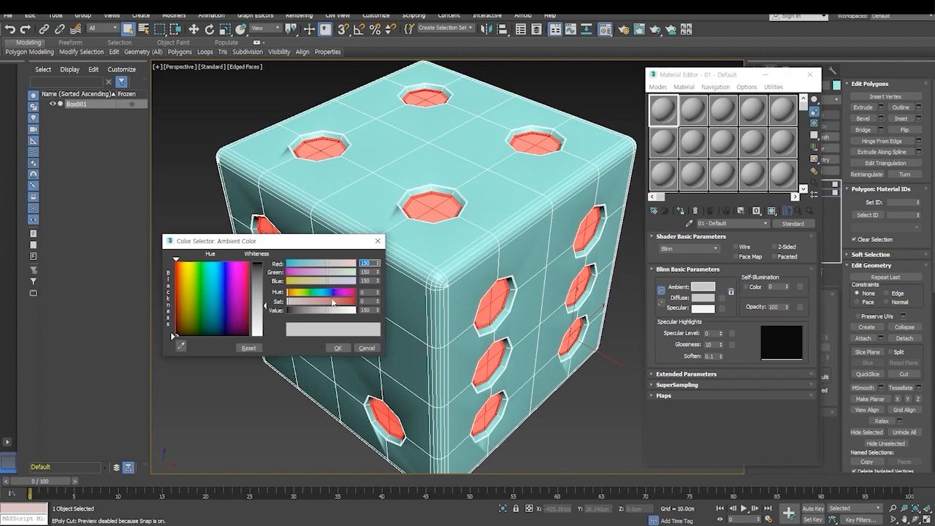
left_click(224, 289)
left_click_drag(314, 265, 268, 264)
left_click(222, 291)
left_click_drag(223, 290, 220, 285)
left_click(321, 272)
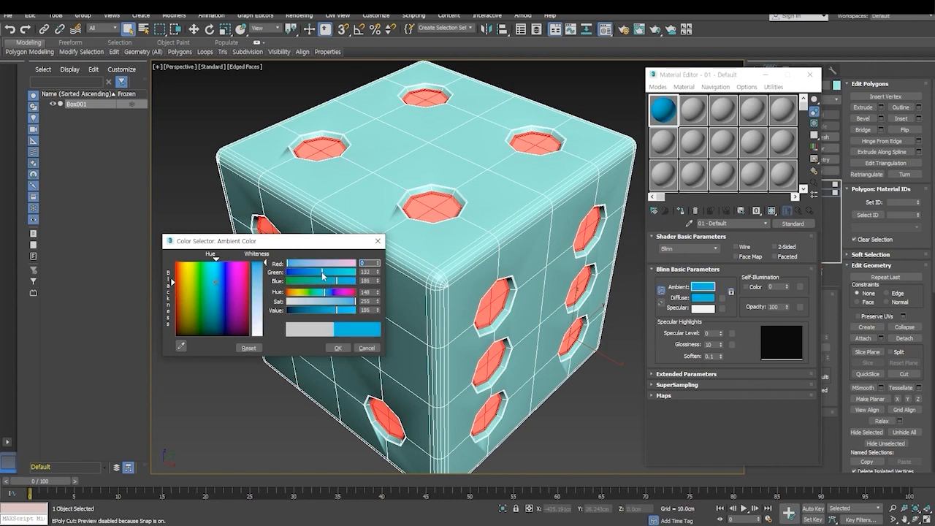
left_click(338, 347)
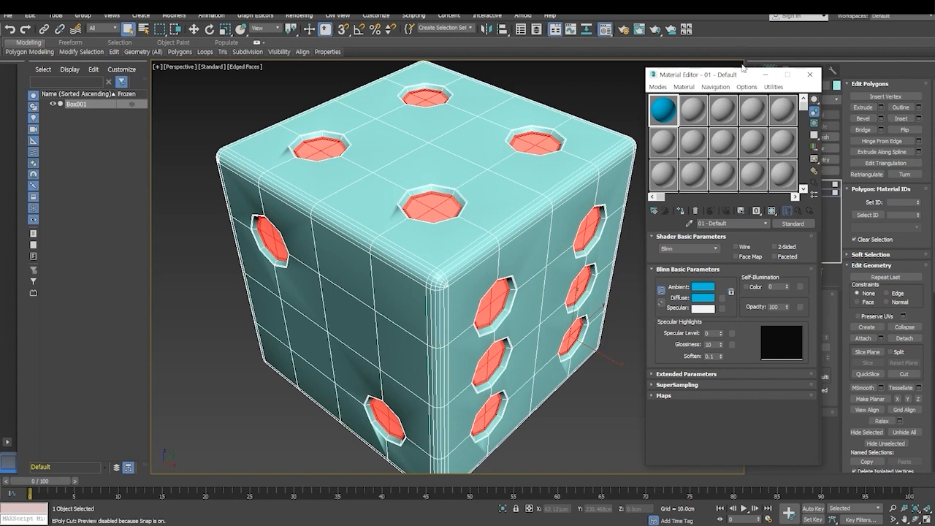
- Move the Material Editor off the modifier settings, leave polygon editing, and change the first material's ambient and diffuse colour to magenta
left_click_drag(703, 77, 133, 78)
left_click(802, 308)
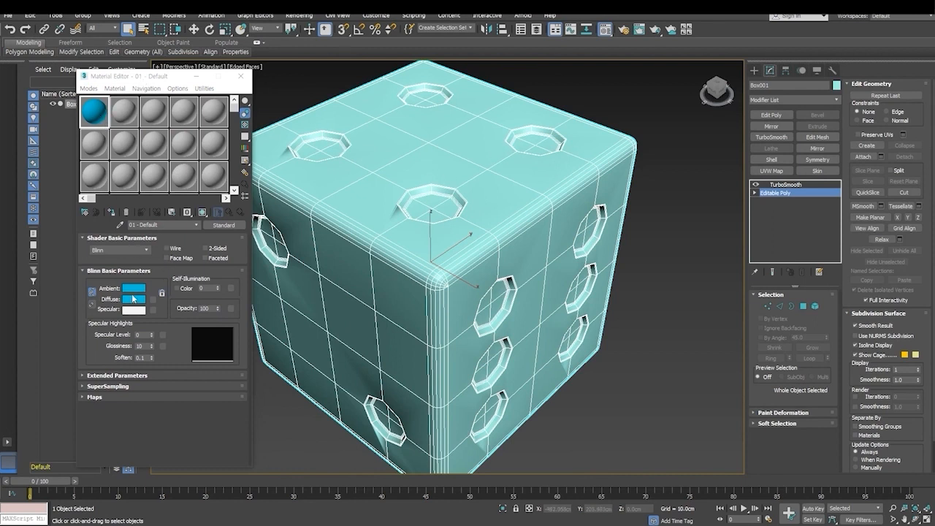
left_click(133, 288)
left_click(241, 280)
left_click(242, 270)
left_click(321, 263)
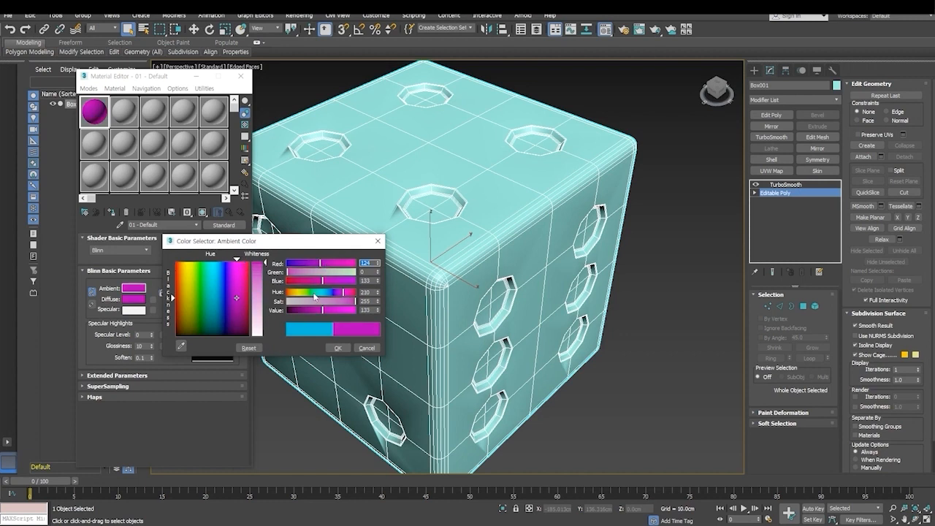
left_click(337, 348)
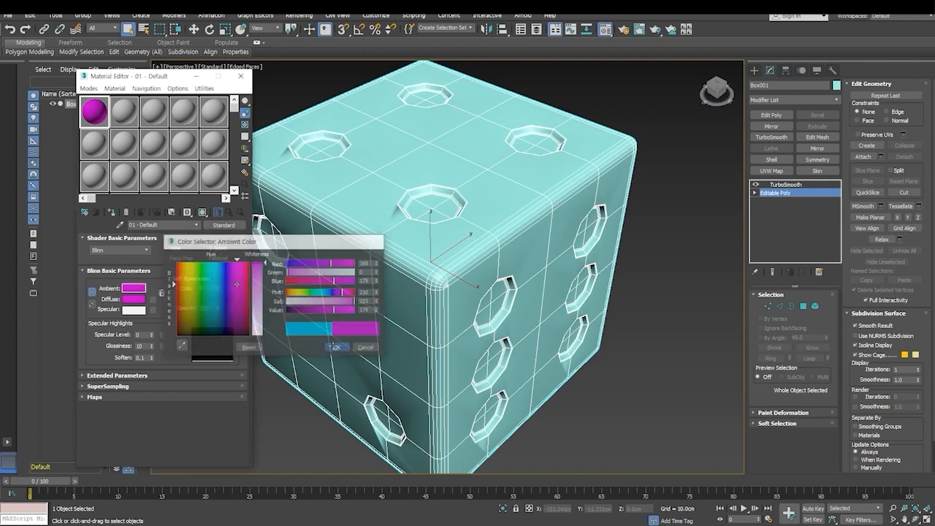
- Assign the magenta material to the whole dice and a second material, coloured white, to the selected pip polygons
left_click(86, 215)
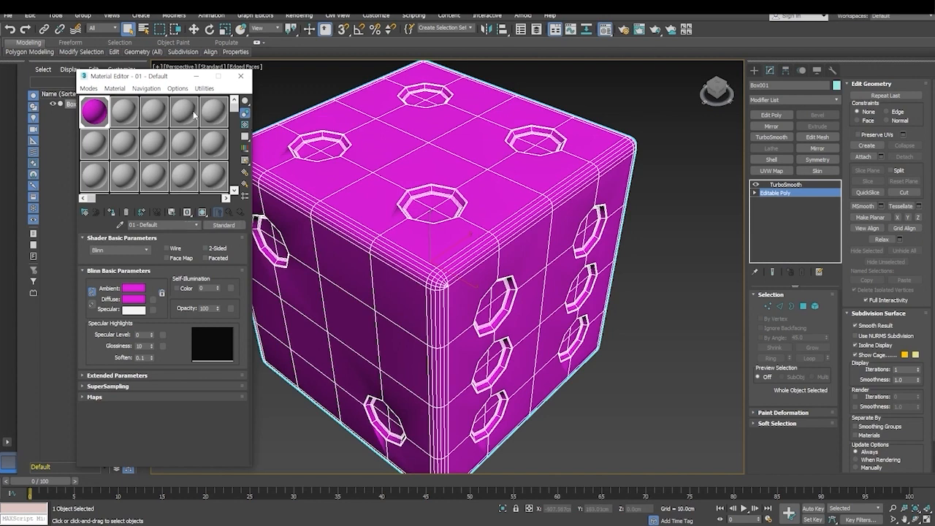
left_click(124, 116)
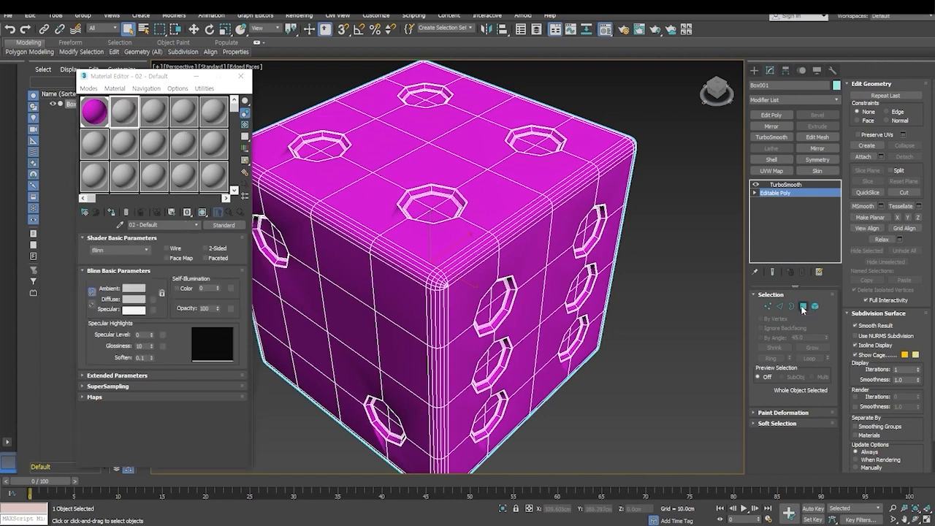
left_click(803, 306)
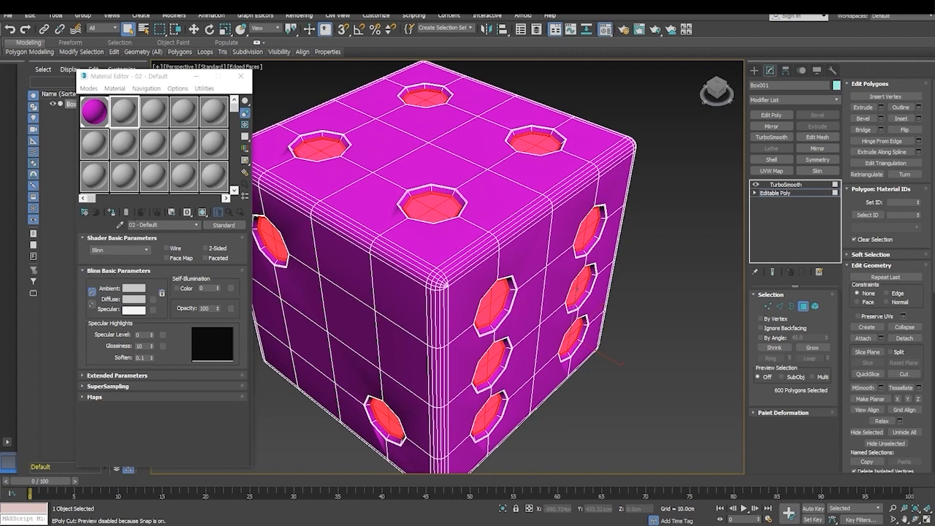
left_click(133, 290)
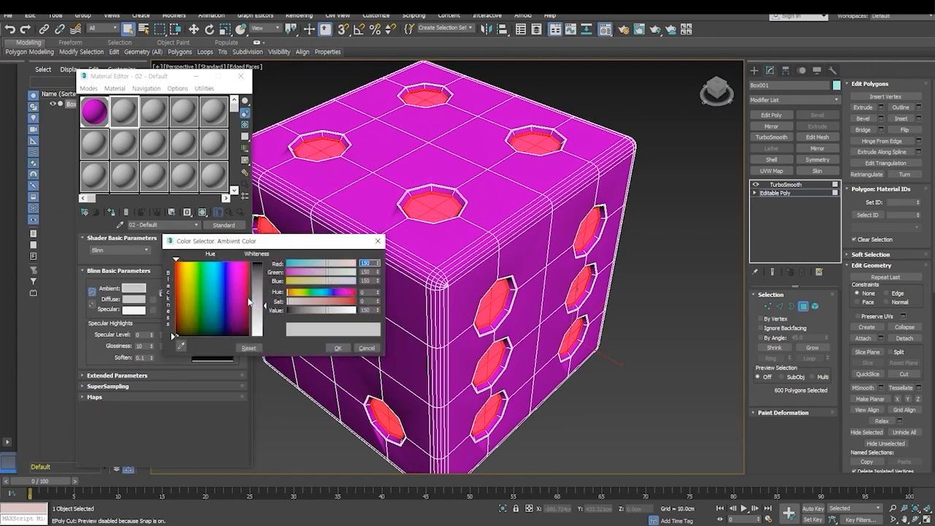
left_click_drag(327, 310, 358, 309)
left_click(337, 348)
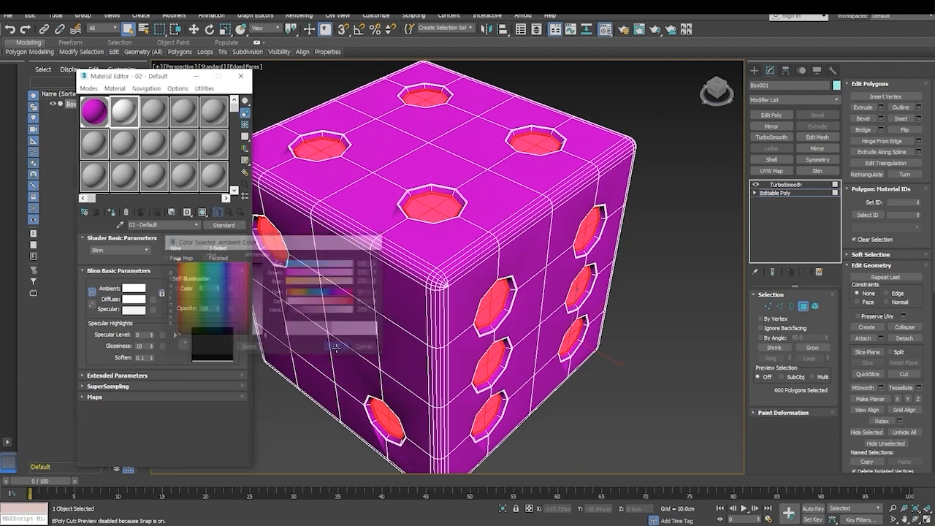
left_click(114, 213)
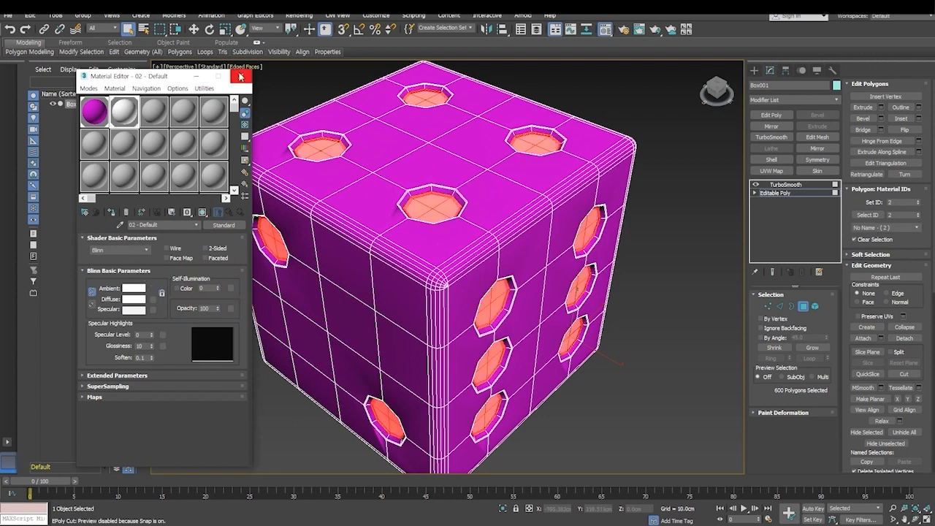
- Leave polygon editing, deselect the dice, turn off the edged-faces display, and examine the coloured pips up close
left_click(804, 308)
left_click(682, 280)
middle_click_drag(480, 260, 540, 263)
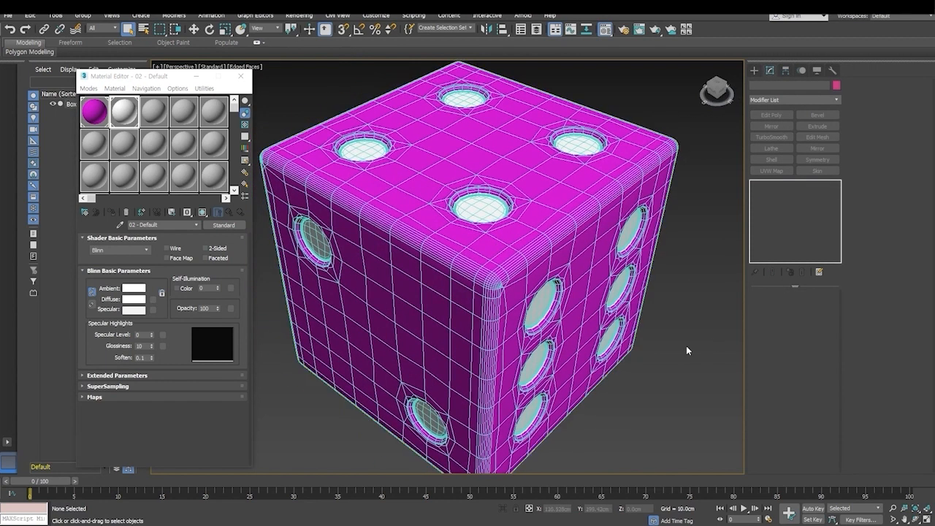
key("F4")
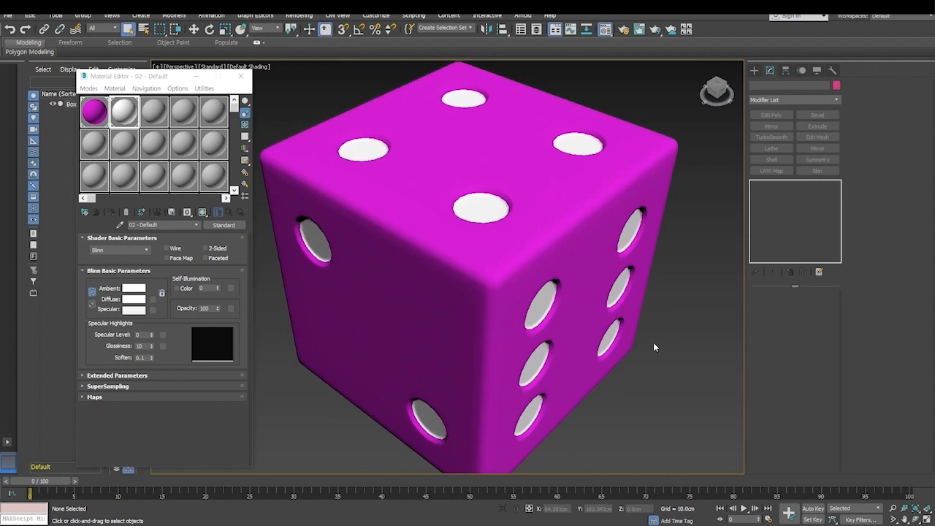
mouse_move(614, 357)
middle_mouse_down("alt")
mouse_move(579, 326)
mouse_move(580, 242)
mouse_move(653, 290)
mouse_move(637, 348)
mouse_move(607, 355)
middle_mouse_up("alt")
scroll(564, 299, "up", 4)
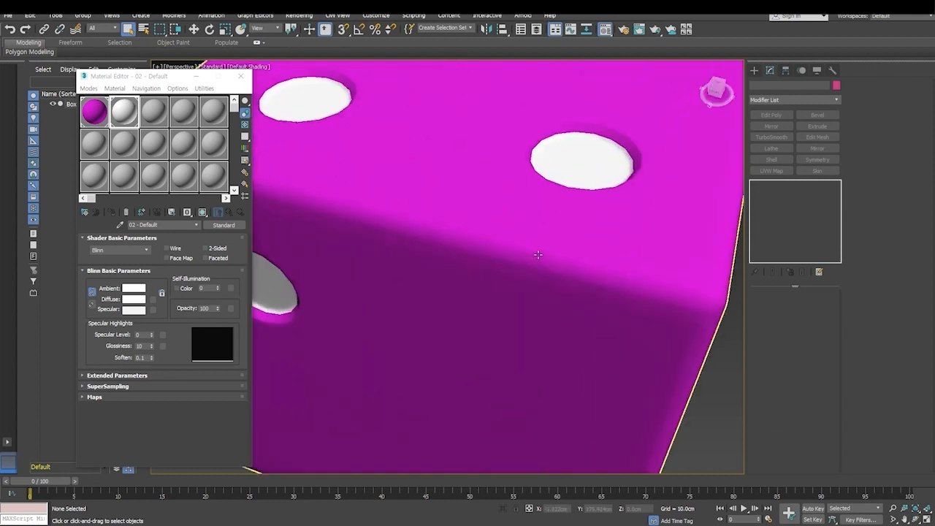
middle_click_drag(570, 176, 562, 252)
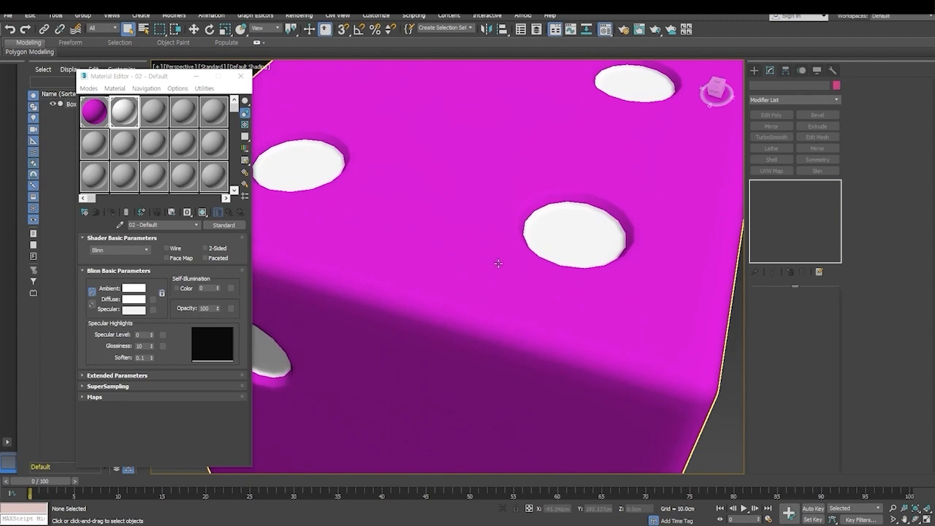
- Select the dice, raise its TurboSmooth iterations to 3, and check the pips on the other faces
left_click(449, 229)
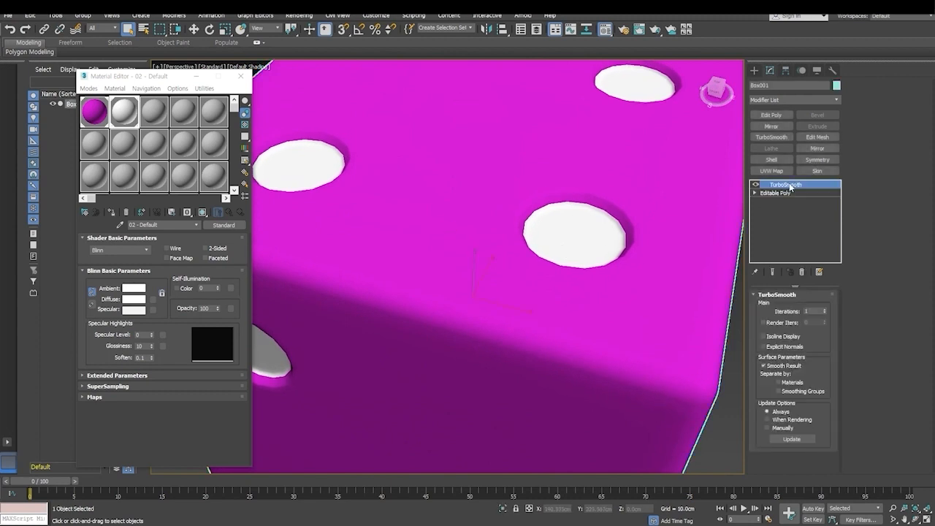
left_click(824, 310)
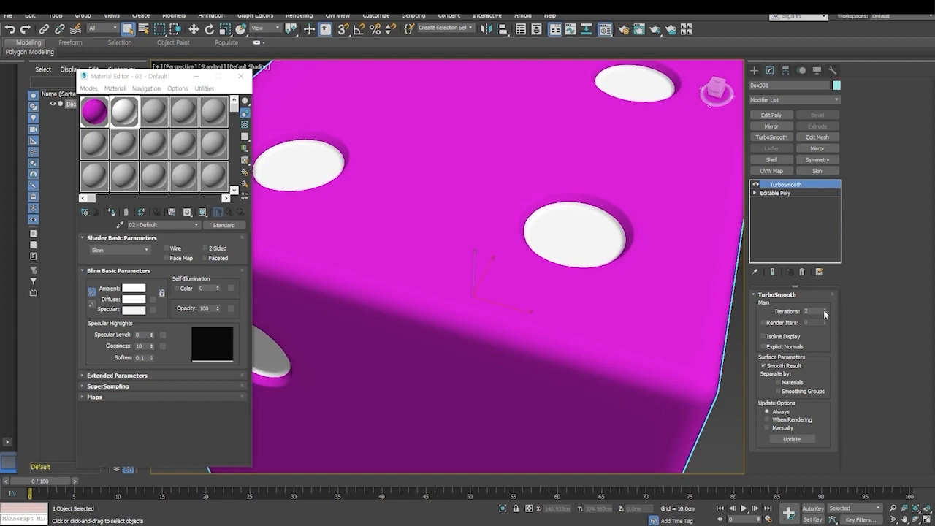
key("z")
middle_click_drag(597, 370, 448, 316, "alt")
scroll(565, 415, "up", 4)
scroll(523, 416, "up", 1)
scroll(512, 407, "down", 1)
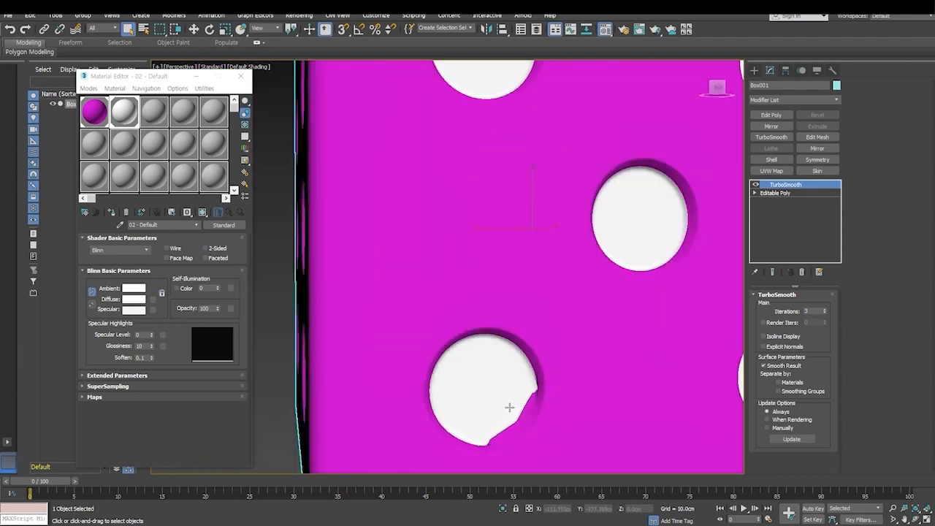
- Compare the malformed corner pip with and without TurboSmooth, and inspect its polygons at the Editable Poly's polygon level
left_click(778, 195)
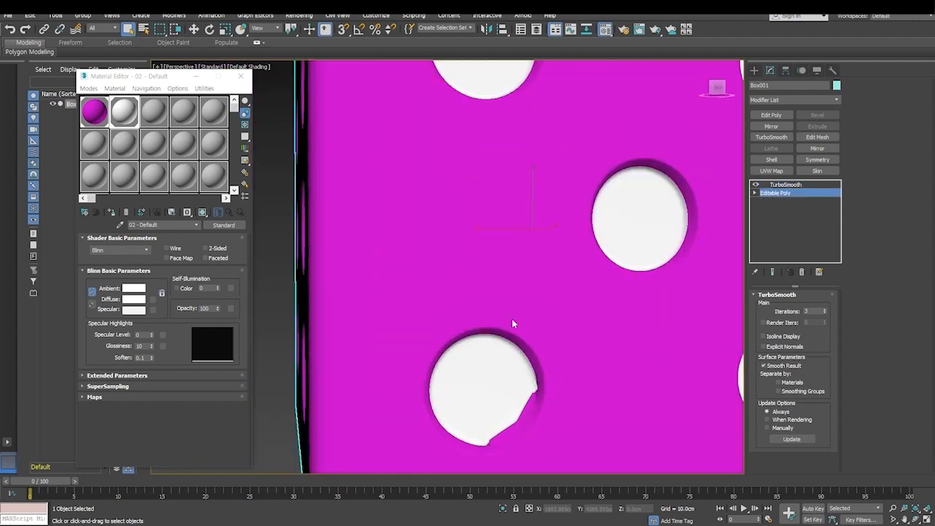
left_click(482, 381)
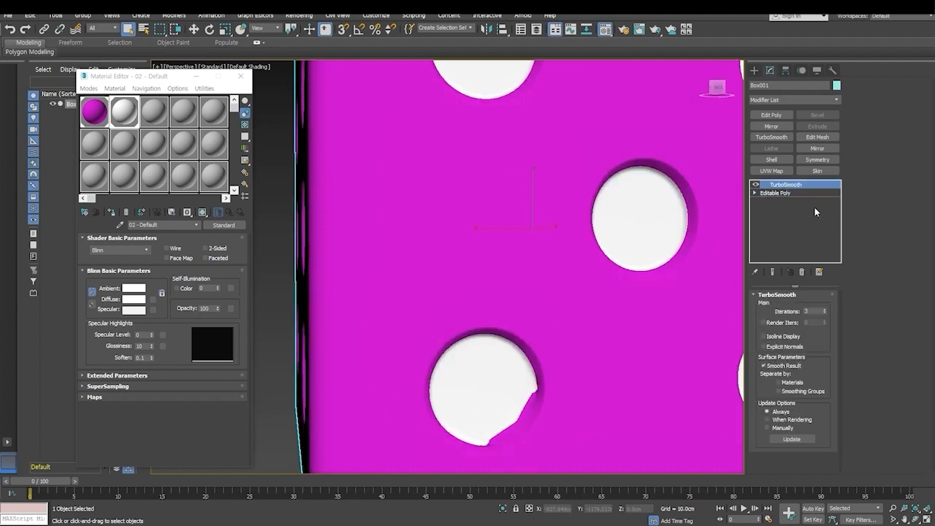
left_click(774, 193)
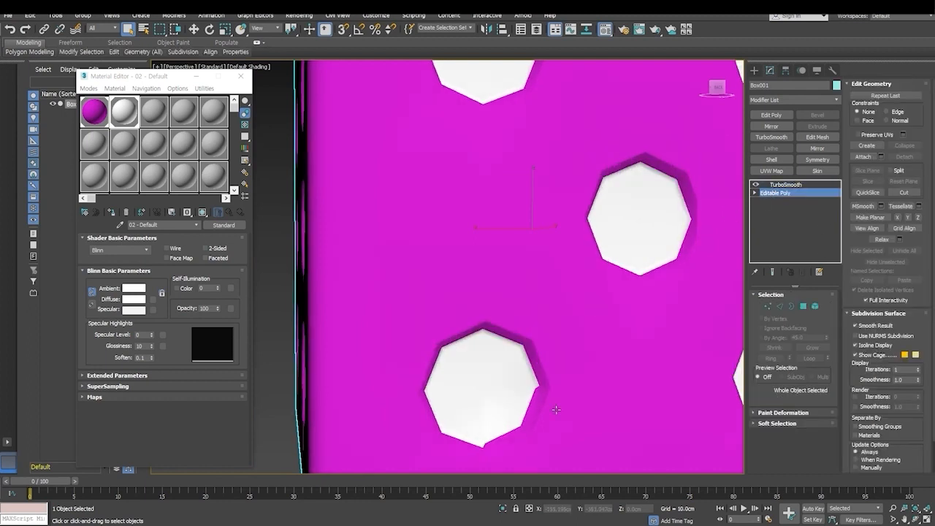
key("4")
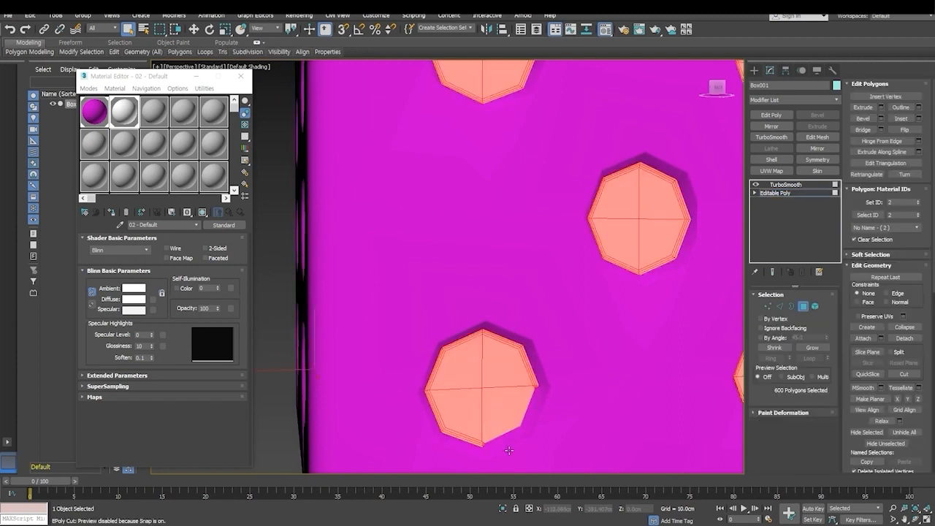
scroll(523, 411, "up", 6)
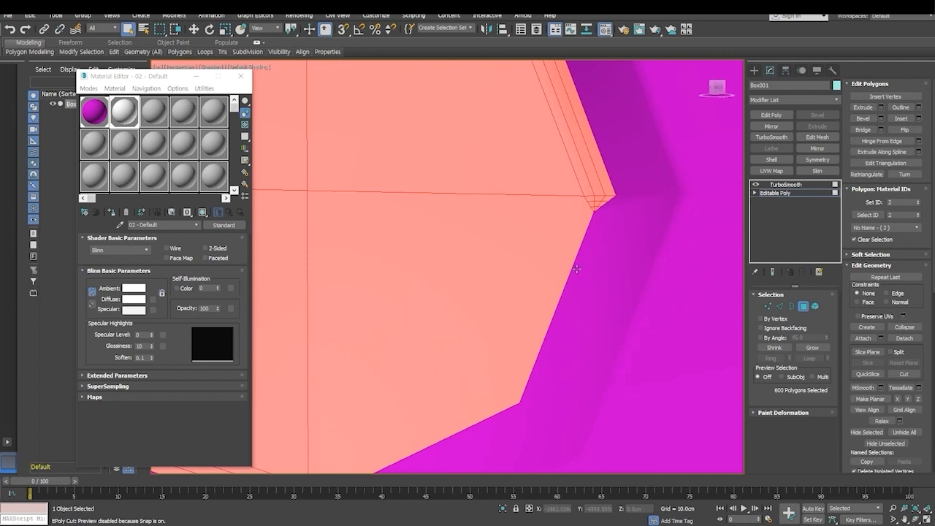
- Select the wall polygons beside the malformed pip's unbevelled rim to inspect them, undoing the selection changes that drop the other pips
left_click(581, 265, "ctrl")
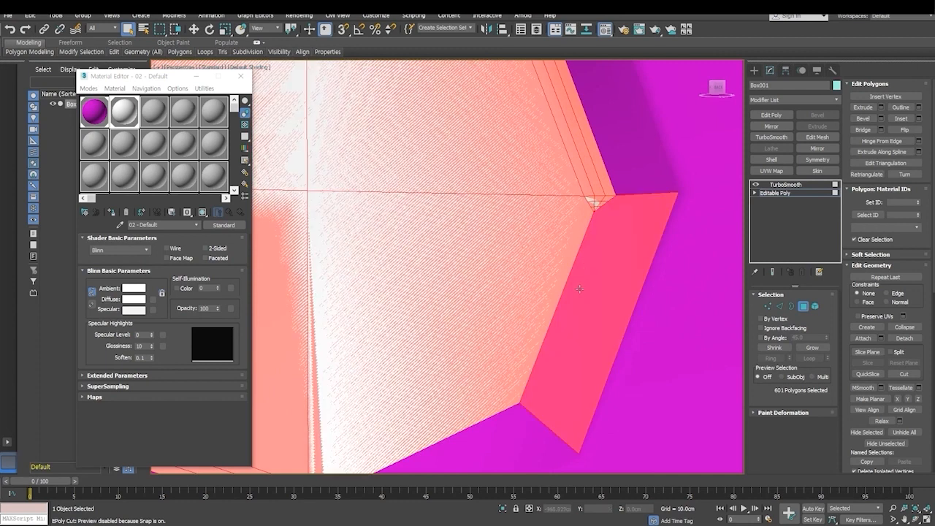
scroll(577, 288, "down", 4)
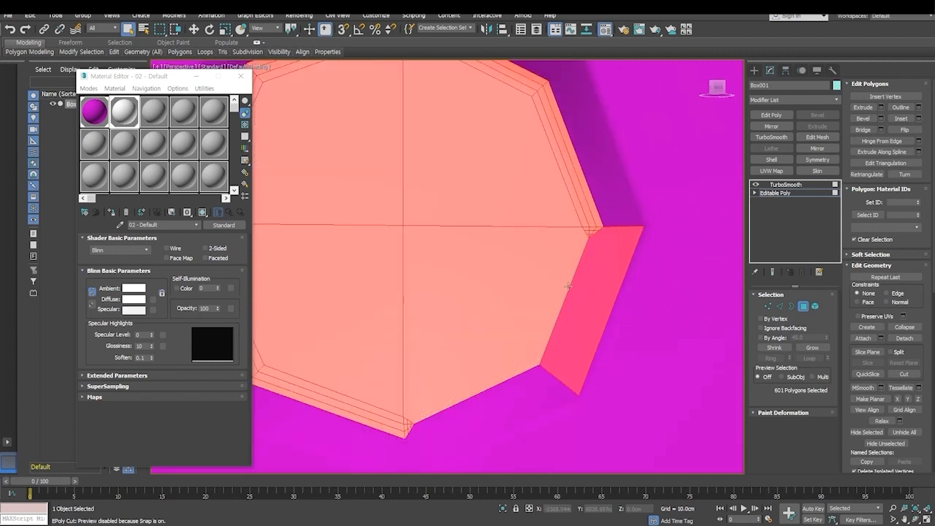
left_click(452, 408)
left_click(550, 344)
scroll(557, 338, "down", 4)
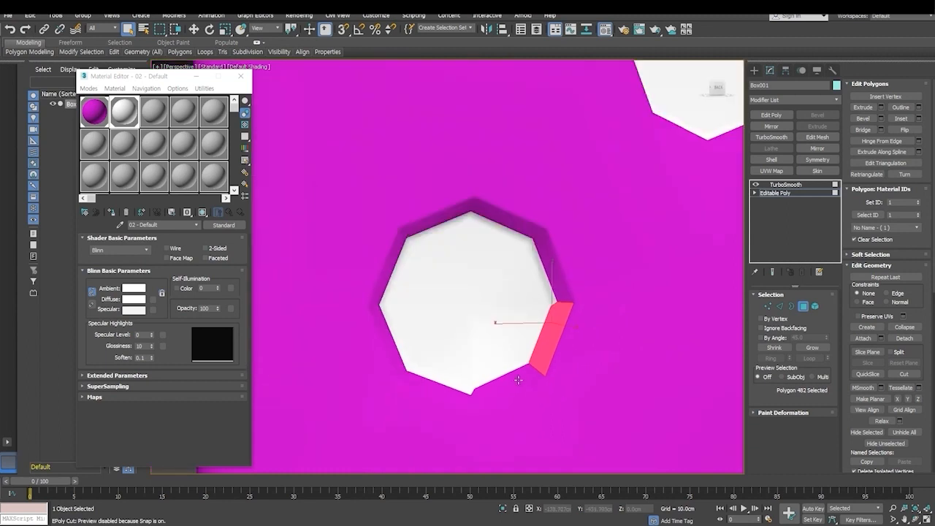
scroll(518, 380, "down", 5)
key("ctrl+z")
key("ctrl+z")
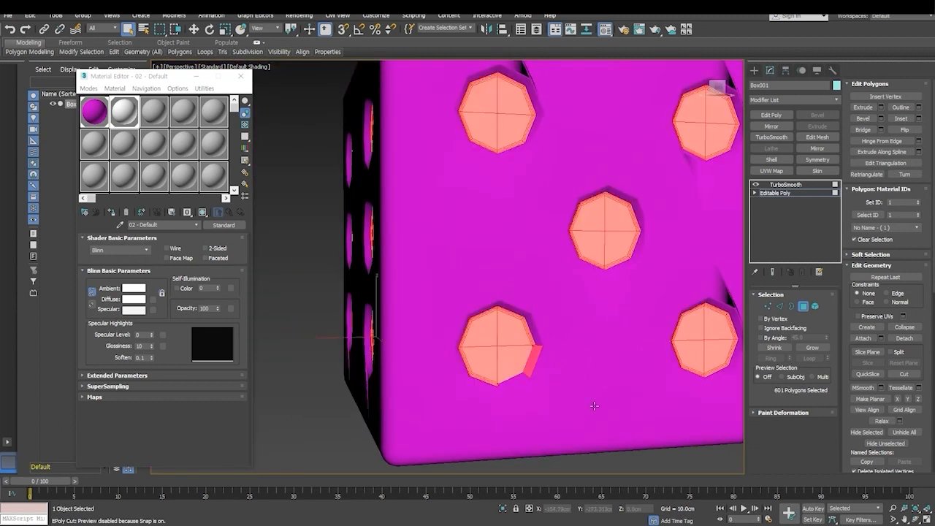
scroll(516, 391, "up", 5)
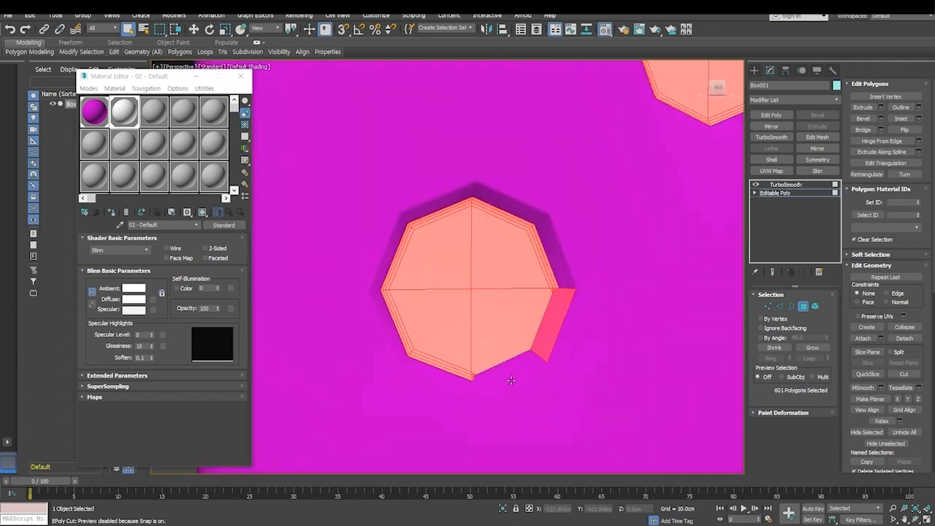
left_click(504, 363)
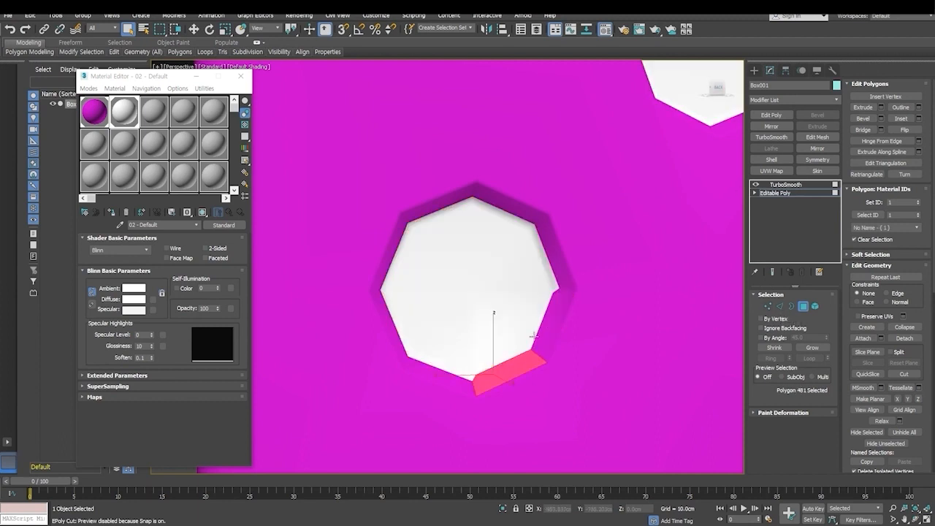
- Switch to edge level, show edged faces, and select the two unbevelled edges between the malformed pip's floor and wall
left_click(780, 307)
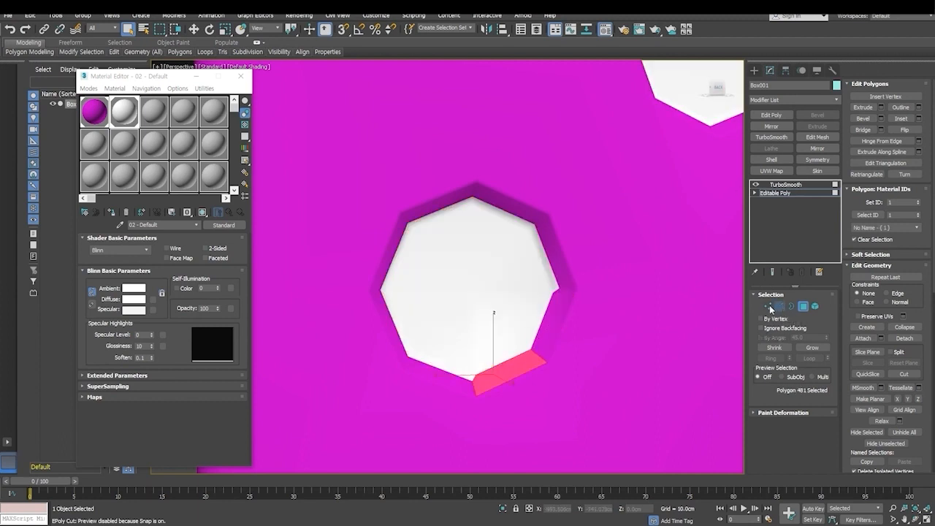
left_click(539, 335)
scroll(539, 353, "up", 4)
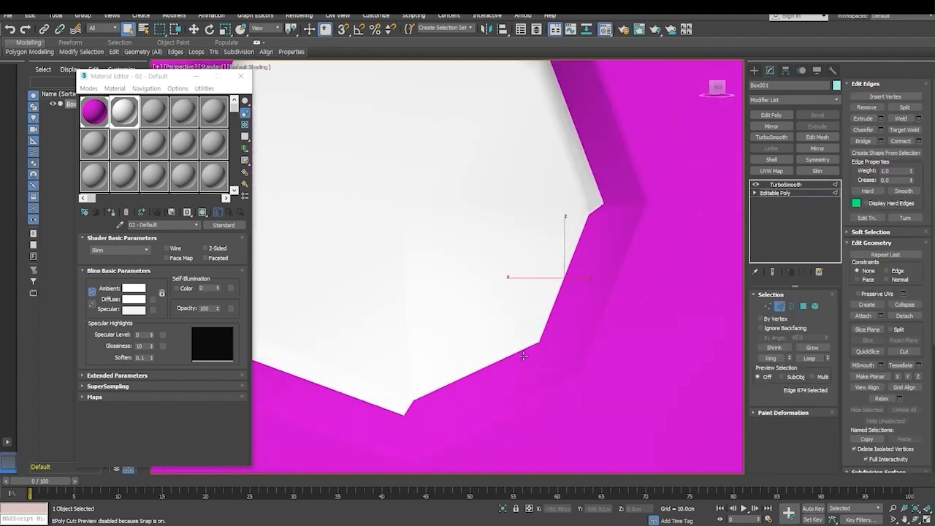
left_click(504, 361)
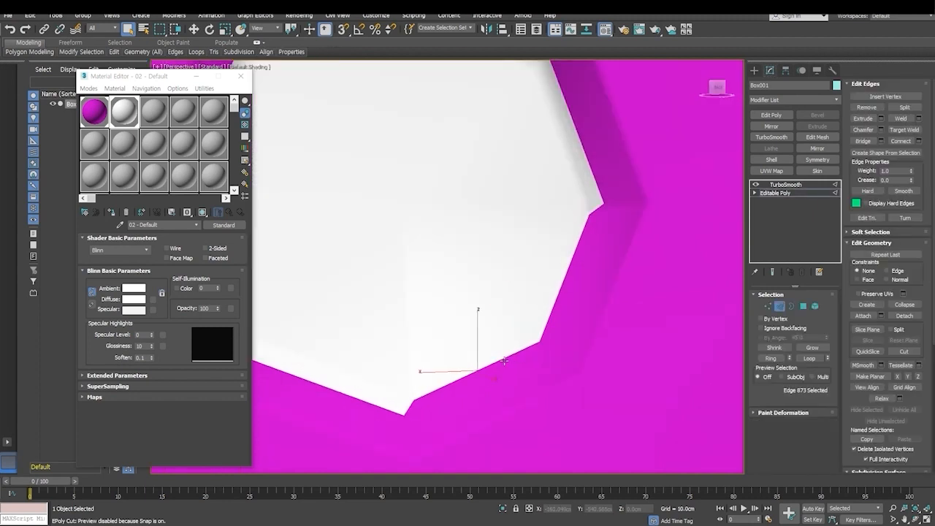
key("F4")
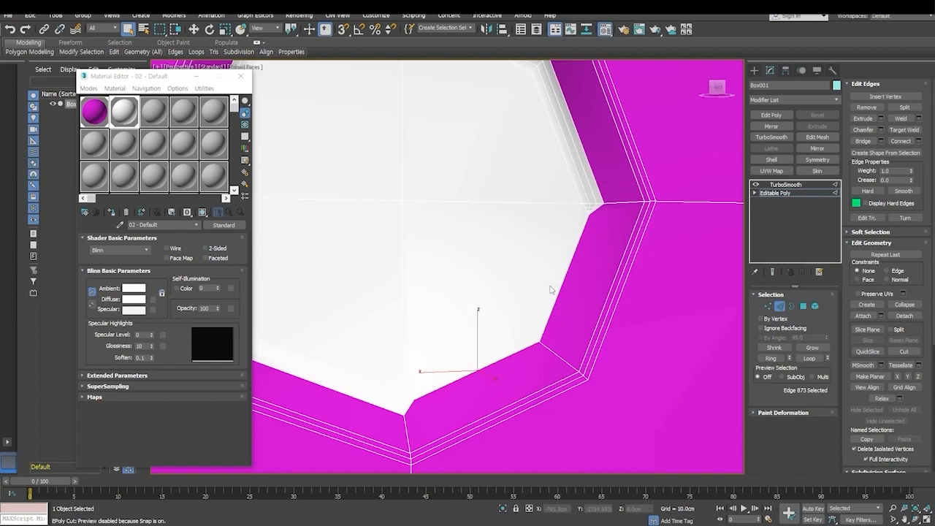
left_click(569, 264)
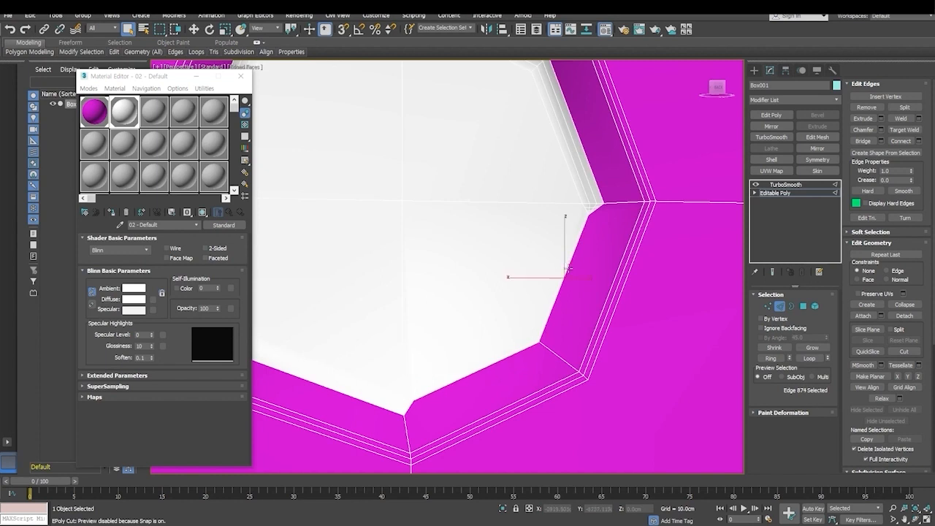
left_click(511, 357, "ctrl")
- Chamfer the two selected pip edges by about 1.49 cm with one segment, and close the Material Editor
right_click(508, 354)
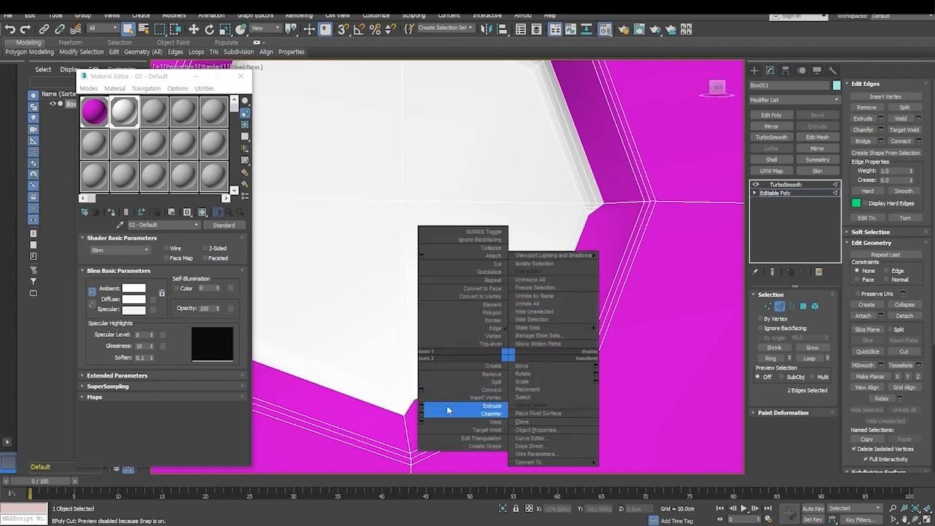
left_click(422, 413)
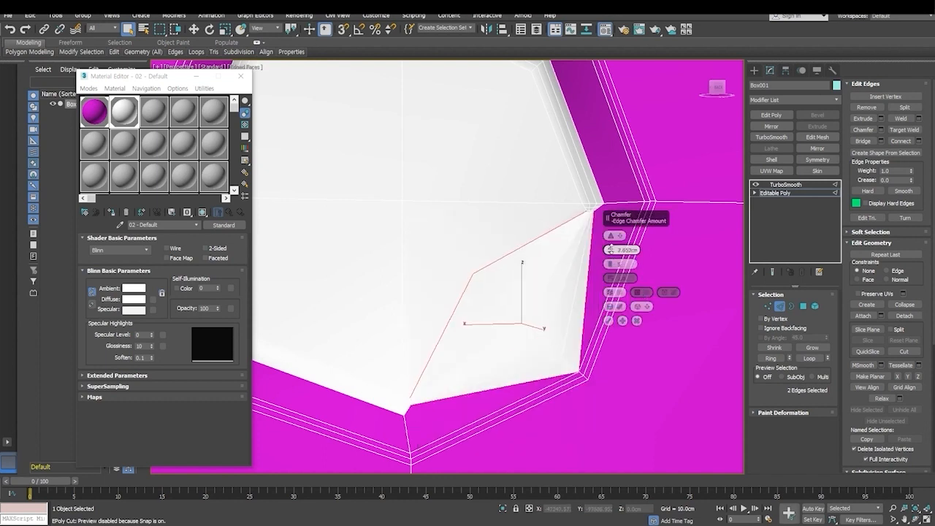
left_click_drag(611, 249, 612, 255)
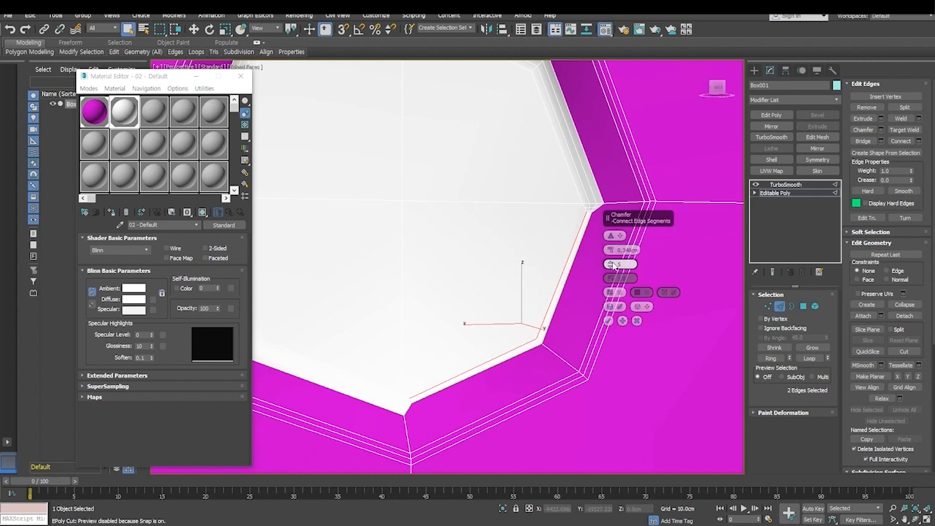
mouse_move(611, 250)
left_mouse_down()
mouse_move(610, 236)
mouse_move(611, 249)
left_mouse_up()
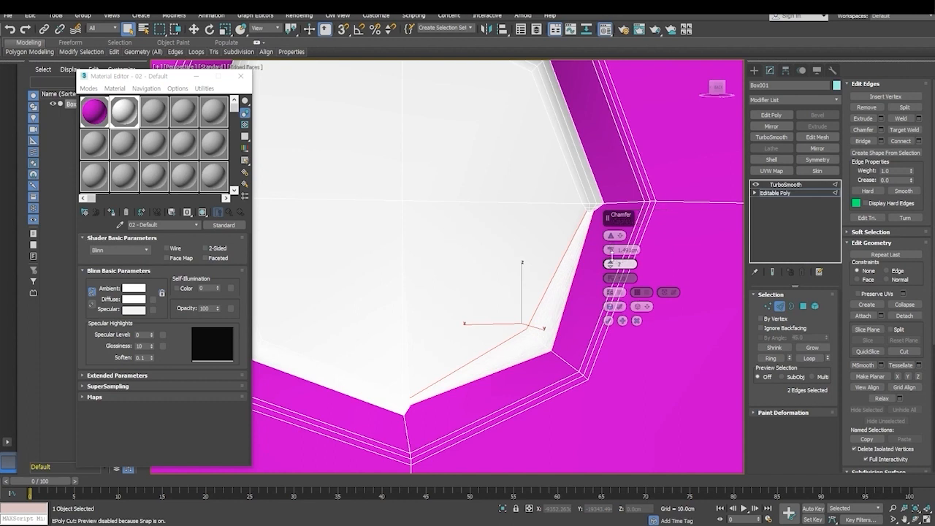
scroll(584, 329, "down", 5)
scroll(541, 331, "up", 2)
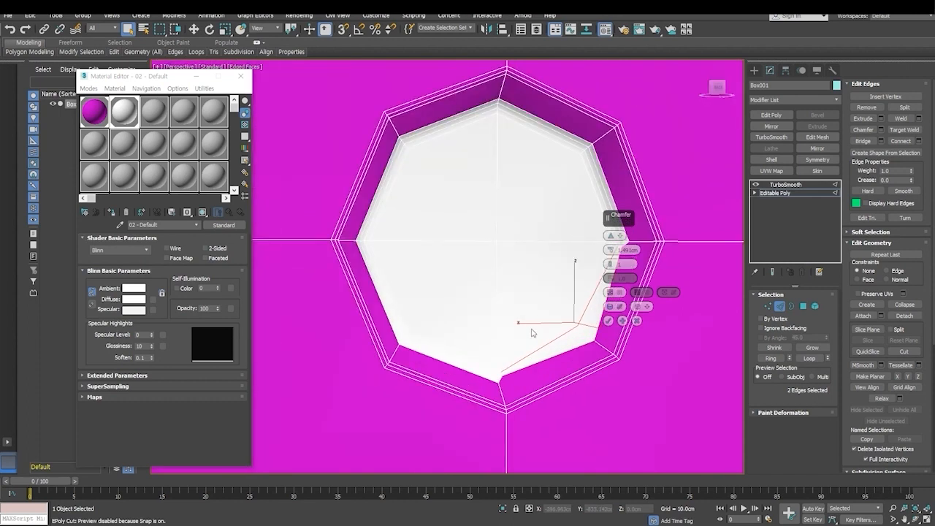
left_click(242, 80)
left_click(608, 321)
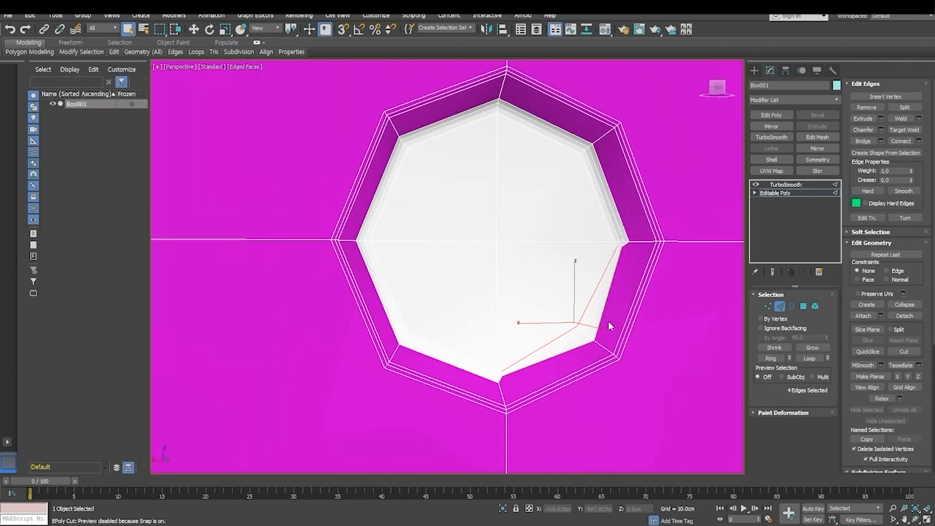
- Leave edge level and return to the TurboSmooth modifier, with the whole five-pip face in view
scroll(513, 356, "down", 4)
middle_click_drag(419, 365, 466, 380, "alt")
left_click(779, 307)
scroll(557, 349, "down", 8)
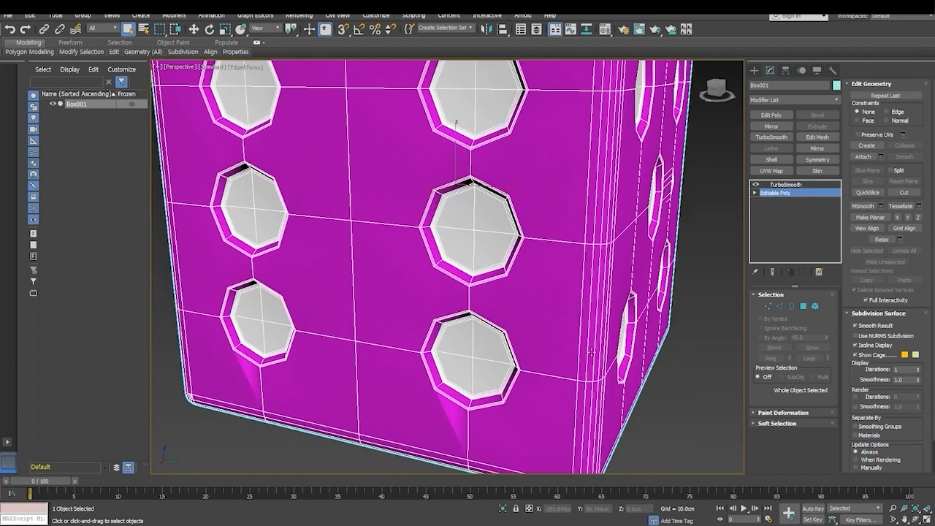
left_click(788, 186)
middle_click_drag(526, 343, 442, 371, "alt")
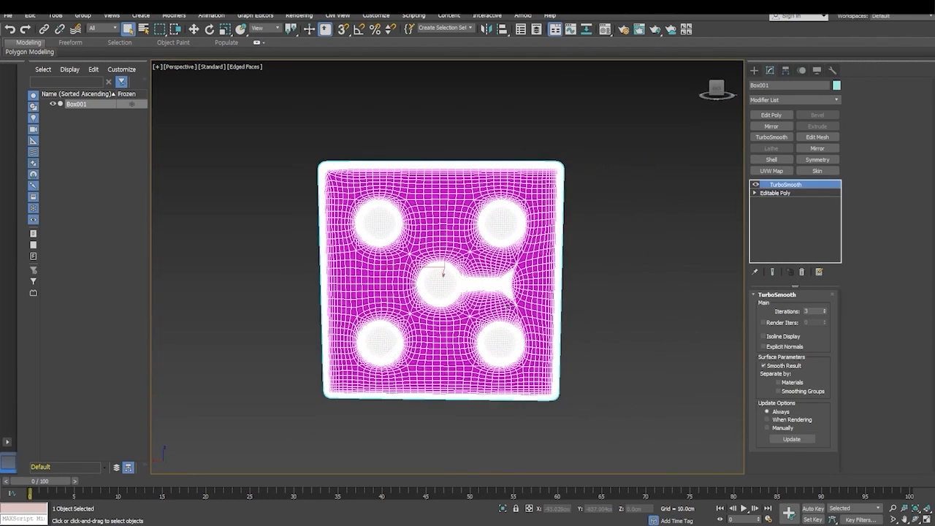
- Lower the dice's TurboSmooth iterations step by step to 0 to compare the smoothing levels
left_click(637, 349)
left_click(550, 397)
left_click(823, 314)
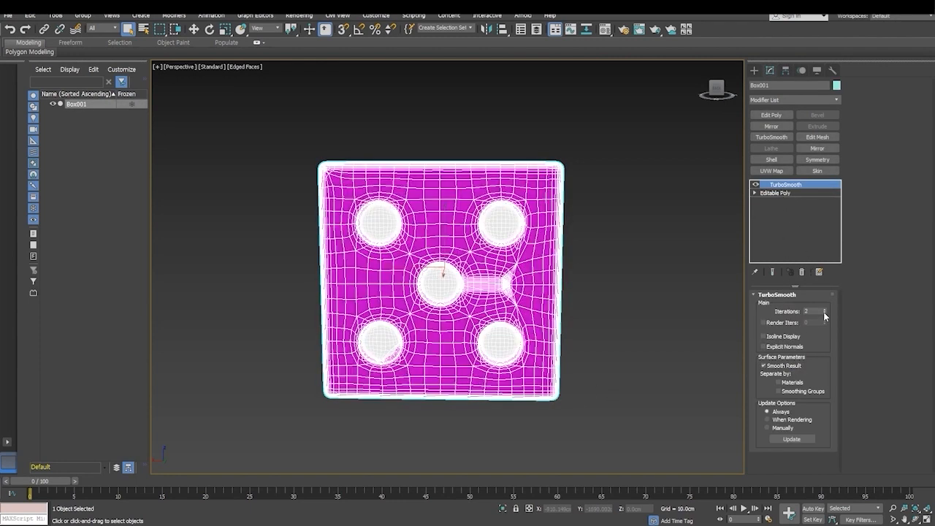
left_click(824, 314)
left_click(824, 314)
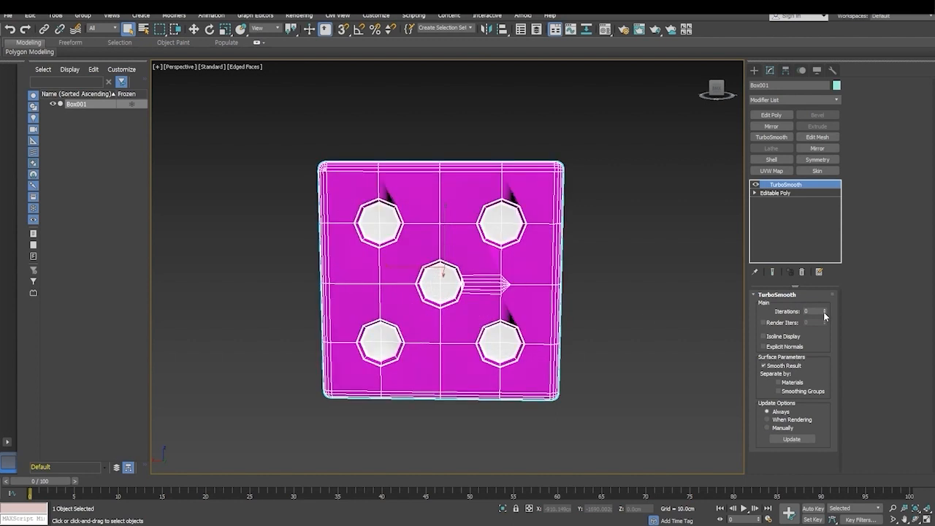
- Inspect the unsmoothed pips on the five-pip face and undo the TurboSmooth iteration changes
middle_click_drag(476, 322, 516, 334, "alt")
left_click(651, 331)
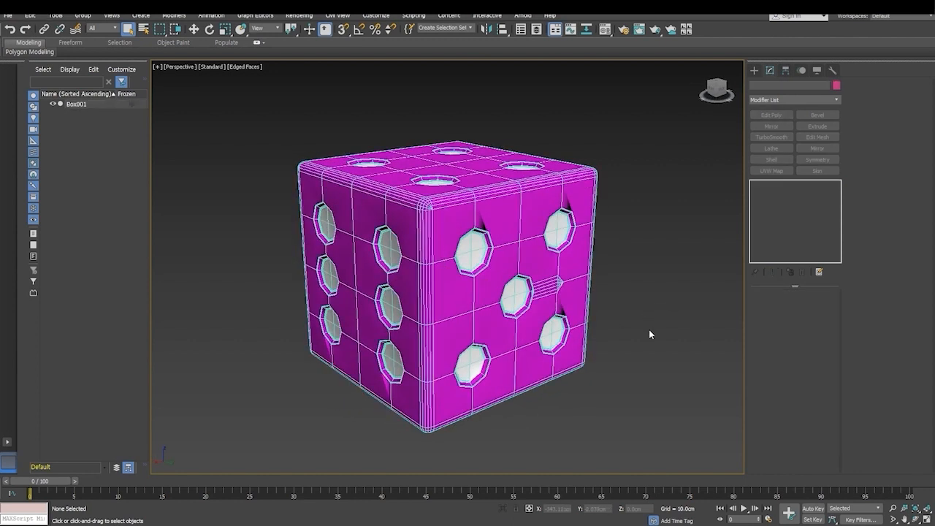
scroll(585, 340, "up", 5)
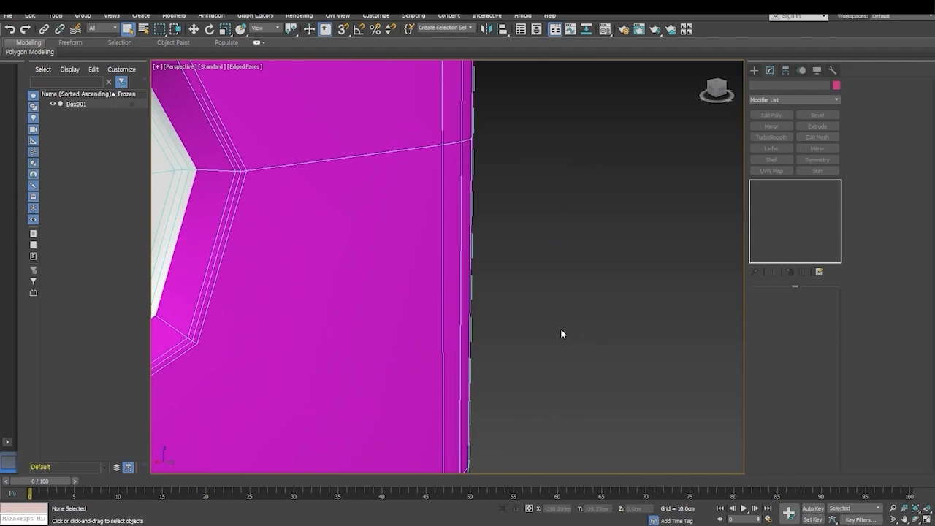
scroll(559, 330, "down", 3)
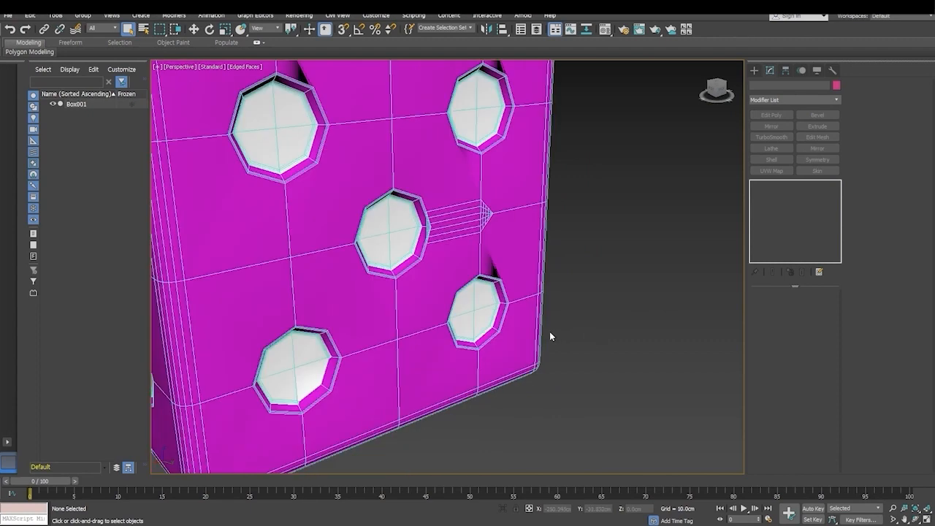
left_click(520, 296)
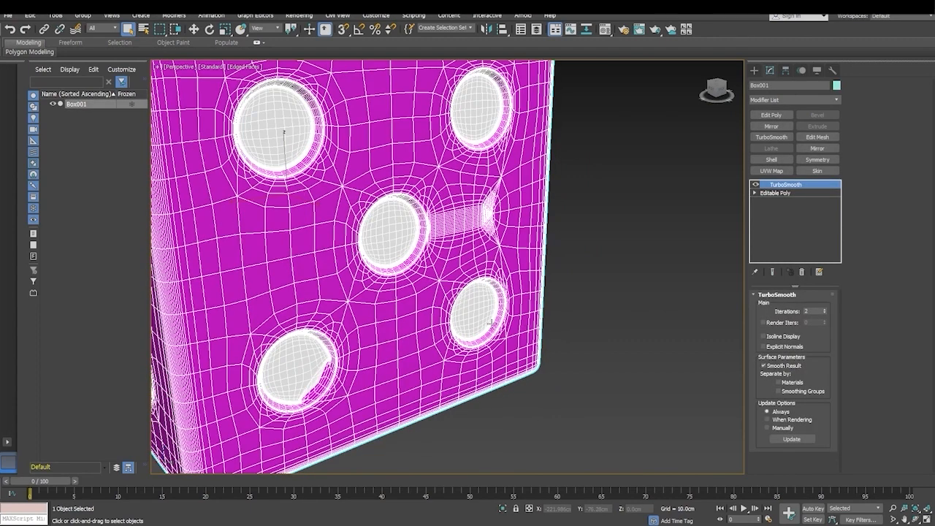
key("ctrl+z")
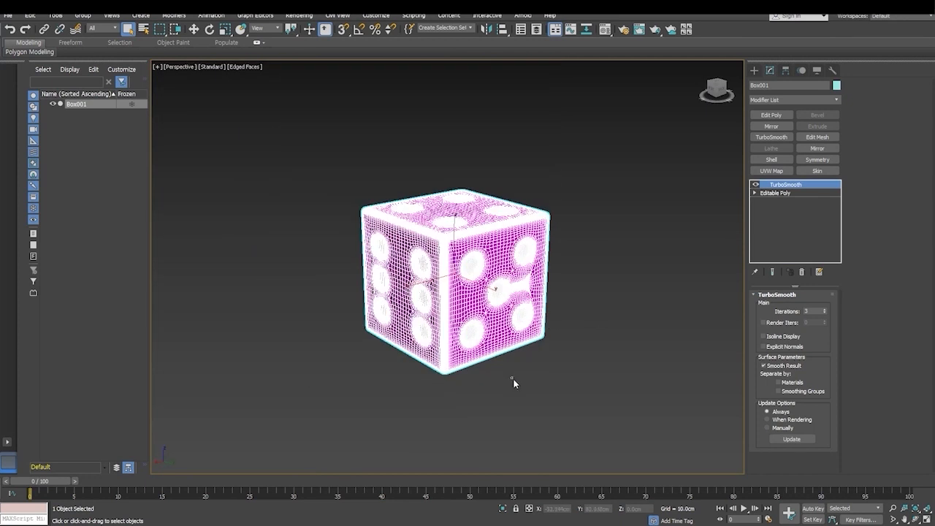
- Reselect the dice, set its TurboSmooth iterations to 2, and deselect it
left_click(514, 382)
middle_click_drag(515, 359, 492, 346, "alt")
scroll(500, 314, "up", 5)
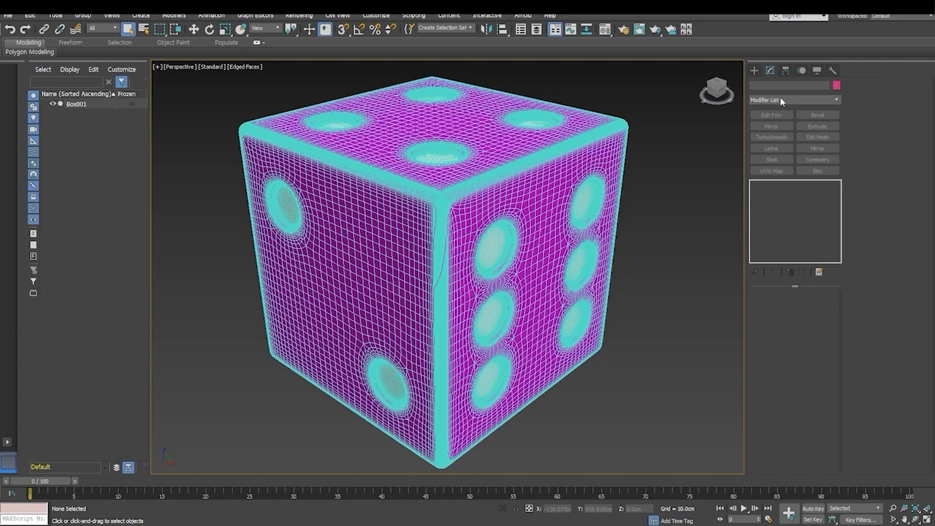
key("ctrl+a")
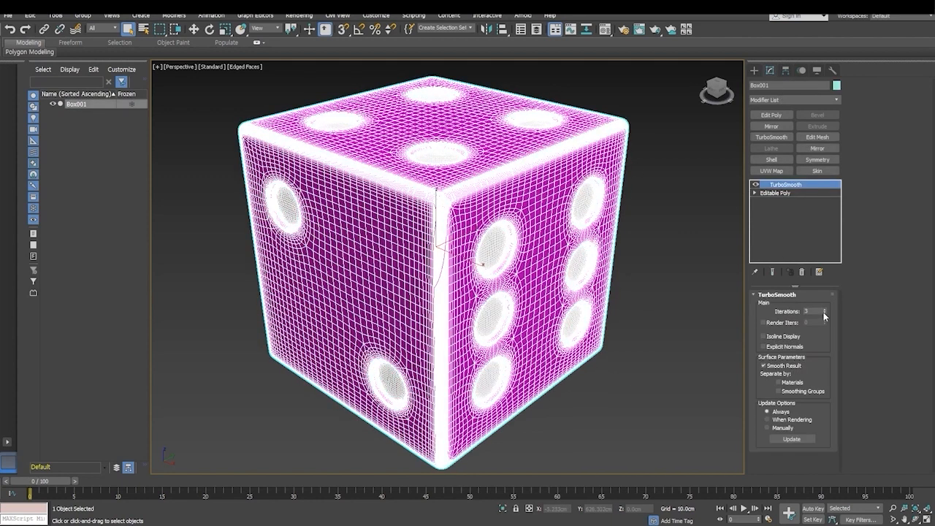
left_click(824, 314)
left_click(677, 353)
middle_click_drag(677, 353, 666, 356)
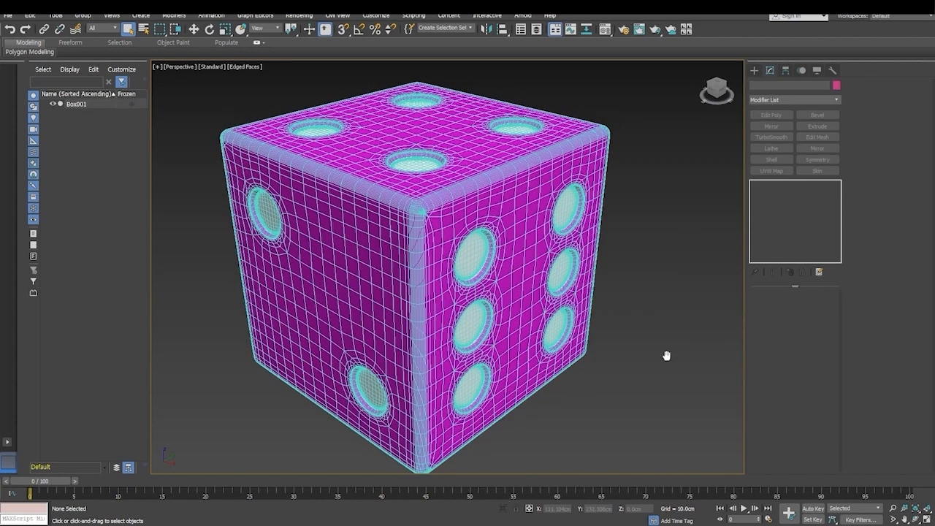
- Turn off edged faces and frame the dice from above with its two-, four- and six-pip faces showing
key("F4")
middle_click_drag(663, 349, 512, 367, "alt")
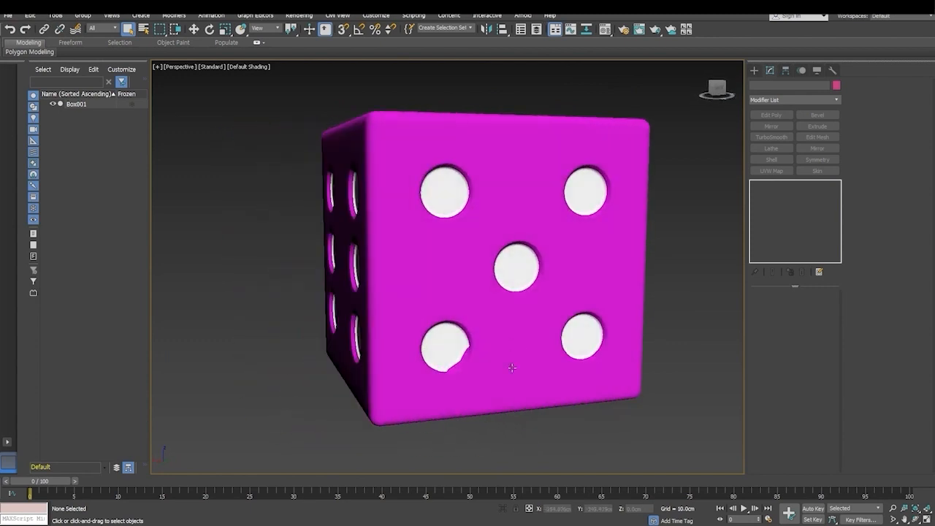
middle_click_drag(417, 351, 488, 303, "alt")
scroll(507, 332, "down", 2)
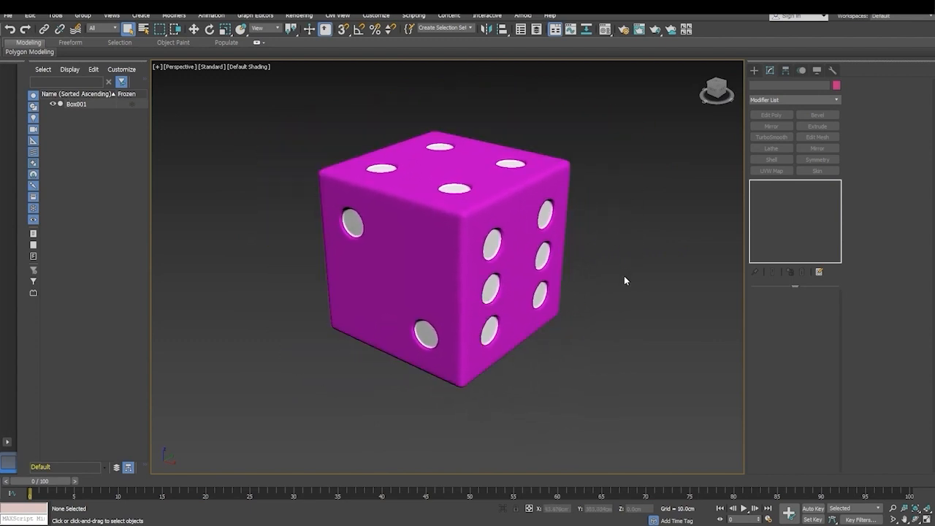
- Open Render Setup, set the renderer to Quicksilver Hardware Renderer, and set the output size to HDTV (video), 1920 x 1080
left_click(626, 31)
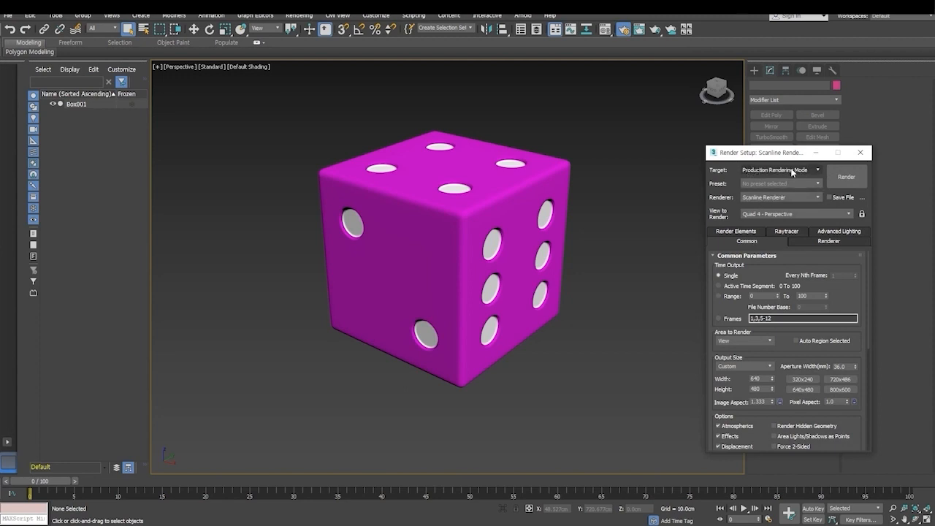
left_click(780, 196)
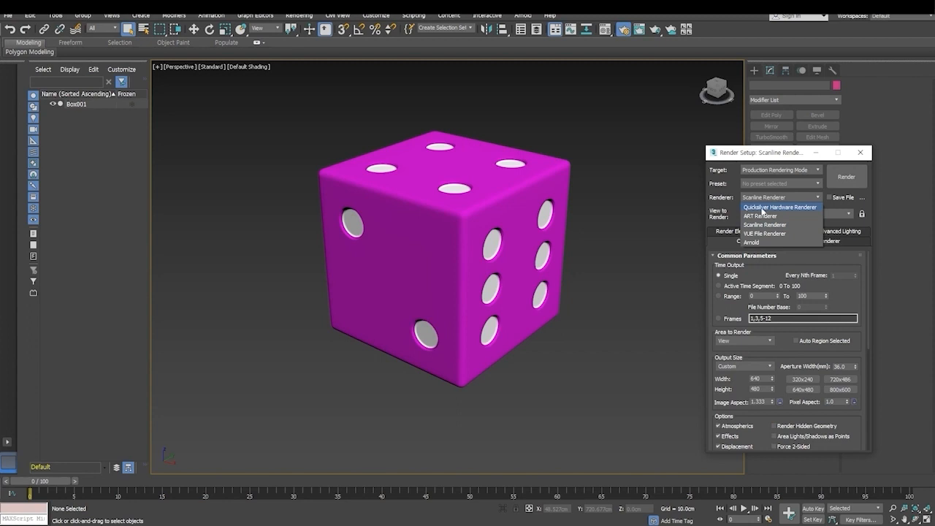
left_click(784, 207)
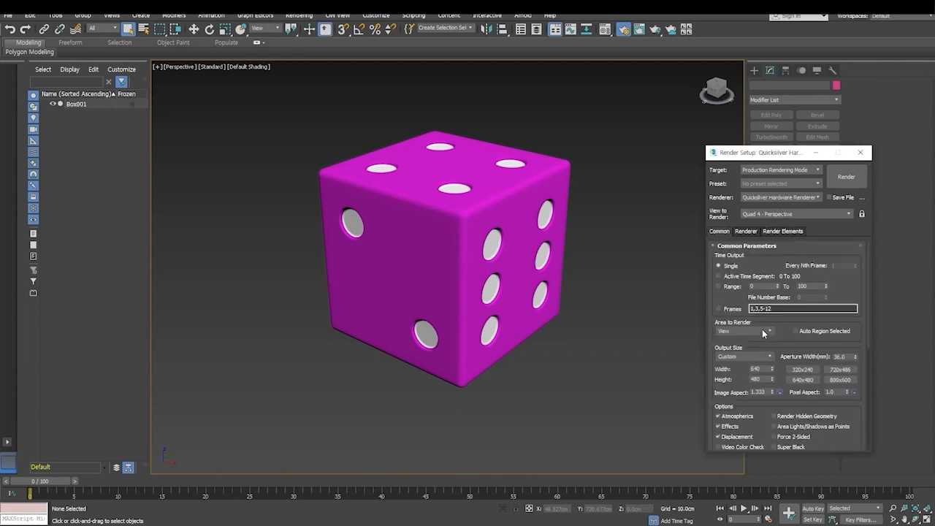
left_click_drag(783, 337, 796, 240)
left_click(729, 260)
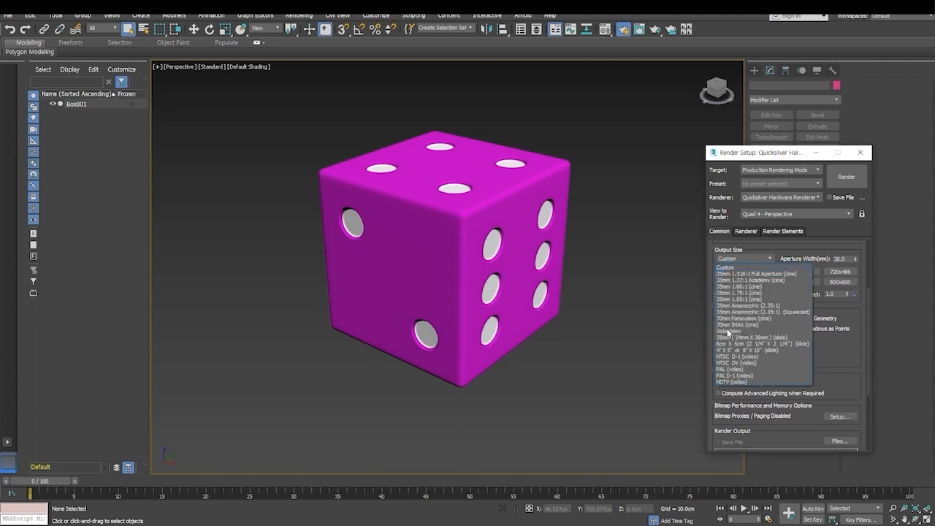
left_click(729, 382)
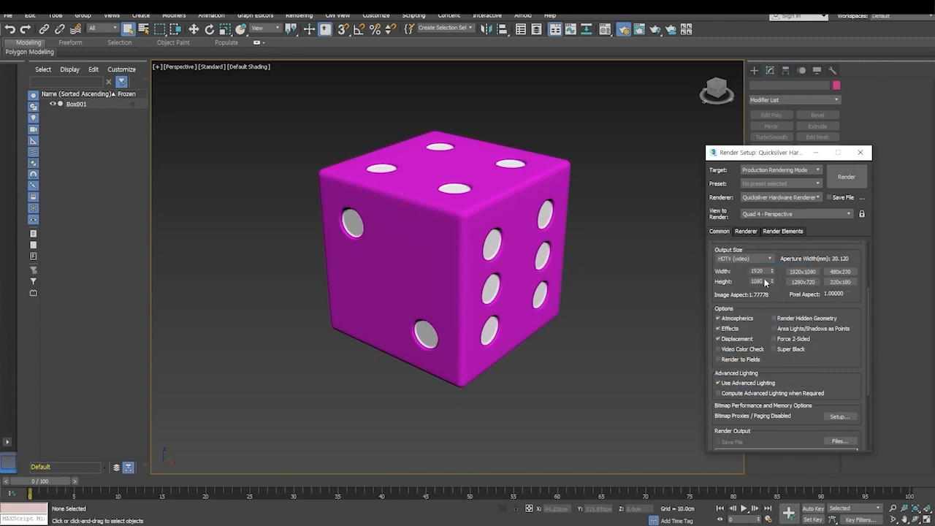
- Open the render output file settings, choose the desktop as the save location, and name the file 주사위
left_click_drag(762, 323, 756, 216)
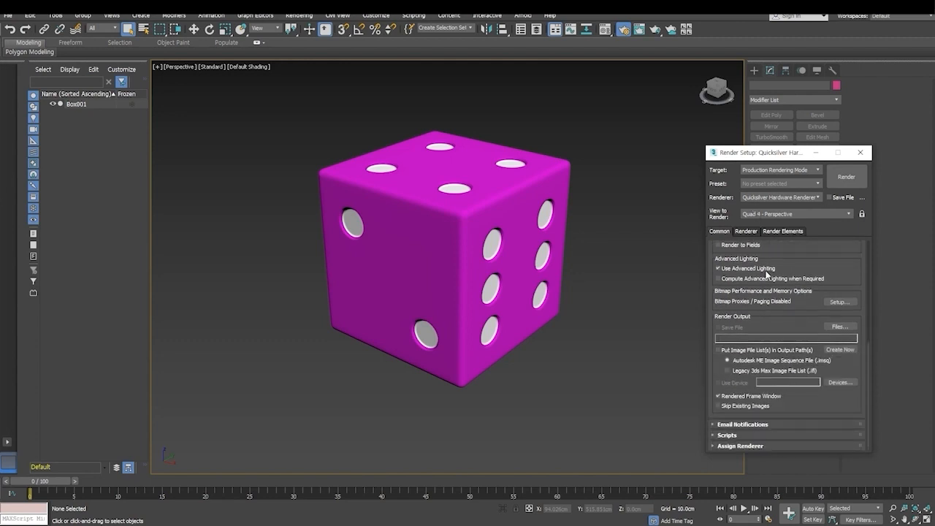
left_click(838, 327)
left_click(622, 262)
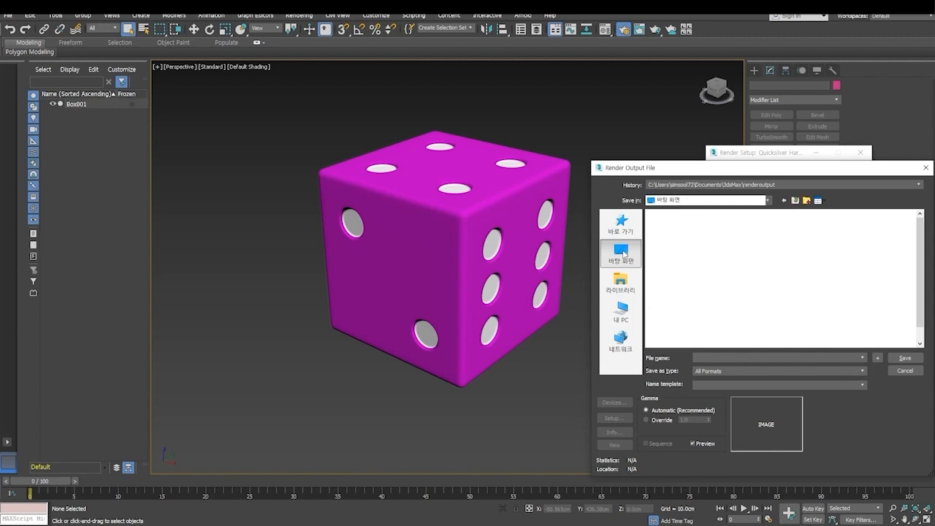
scroll(720, 322, "down", 1)
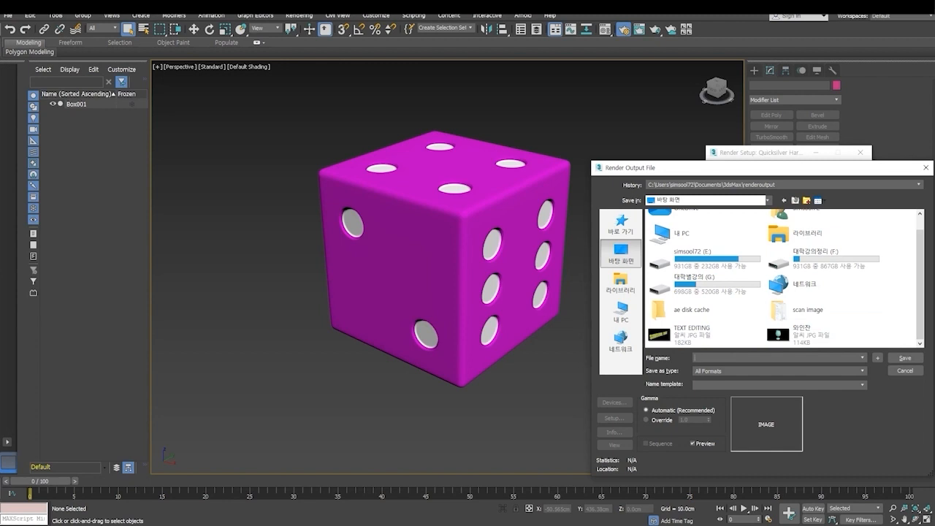
type("주사위")
- Set the output file type to JPEG and save it with the default JPEG image settings
left_click(740, 368)
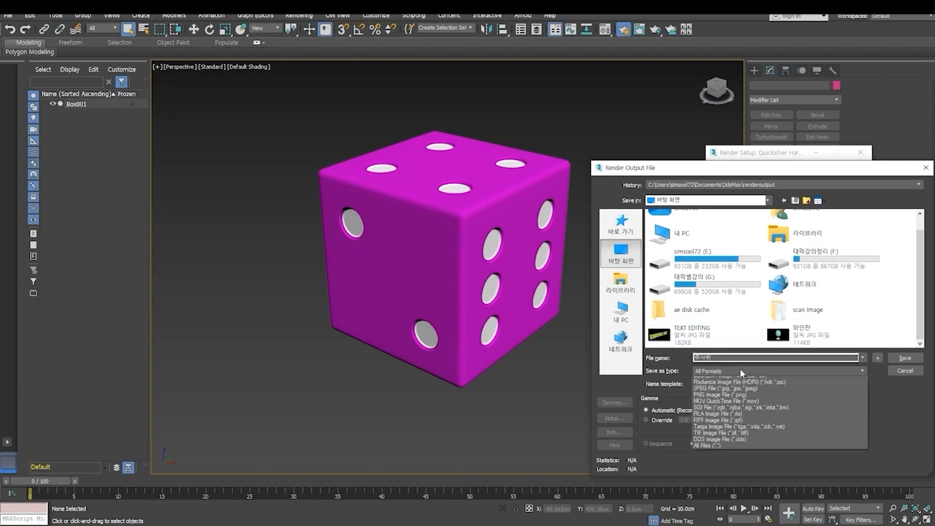
left_click(721, 426)
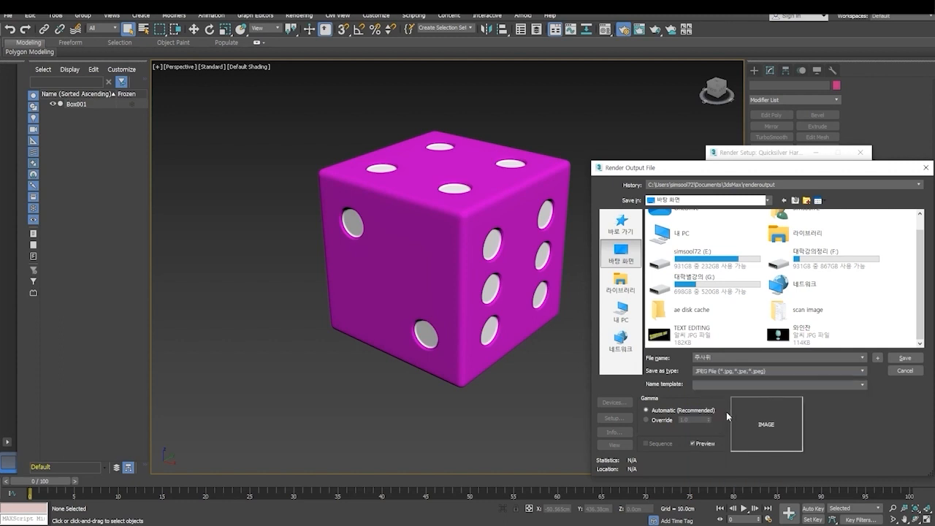
left_click(899, 363)
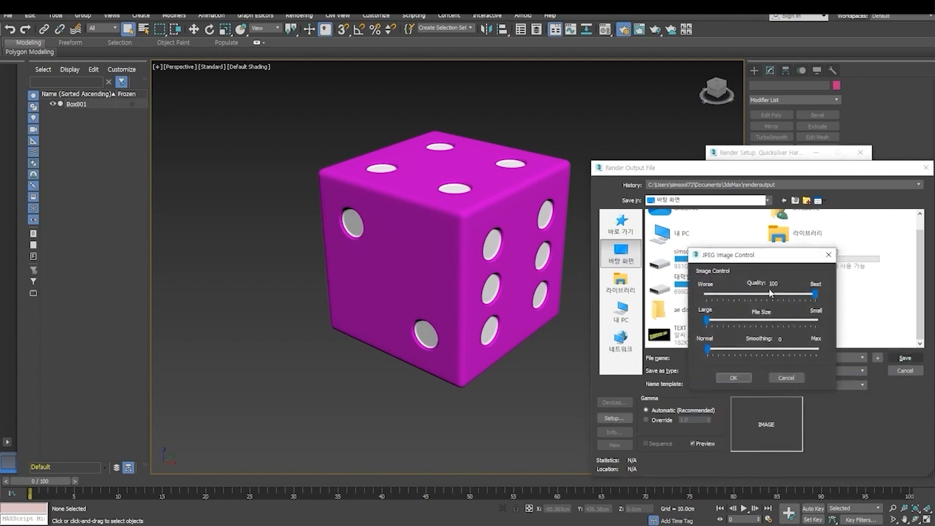
left_click(734, 379)
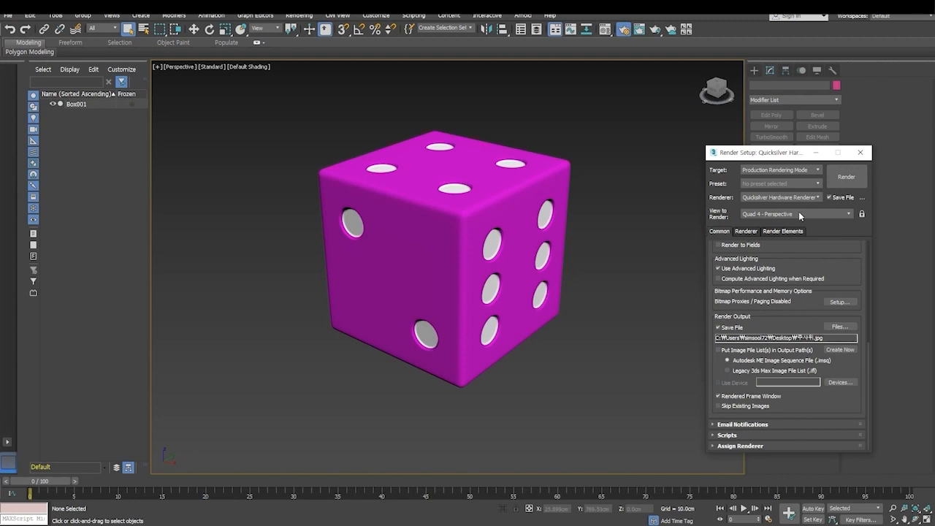
- Render the Perspective view, close the result, and render the dice again from a more symmetrical corner-on angle
left_click(850, 180)
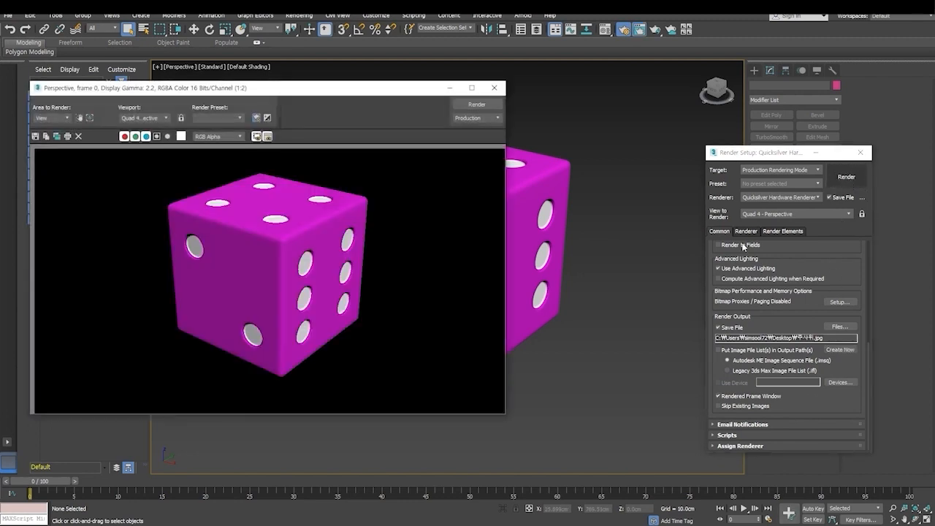
left_click(493, 89)
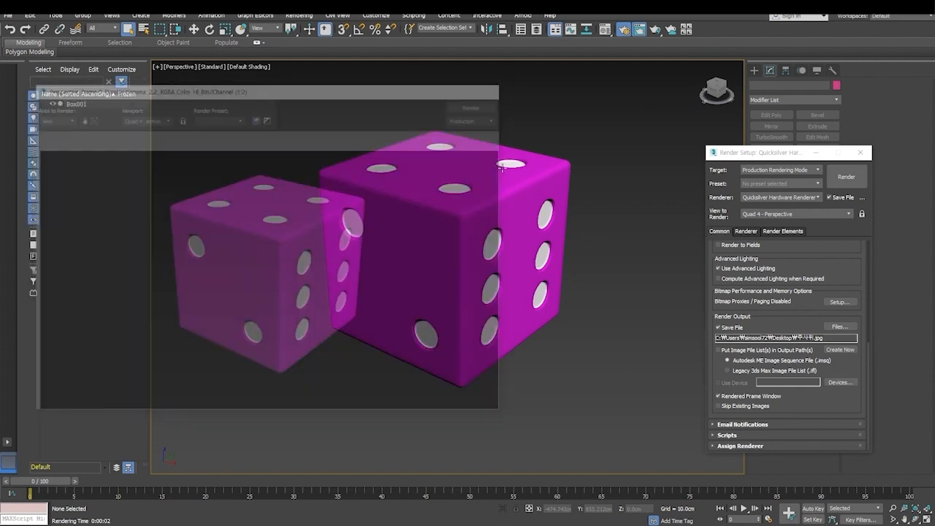
middle_click_drag(514, 258, 512, 316, "alt")
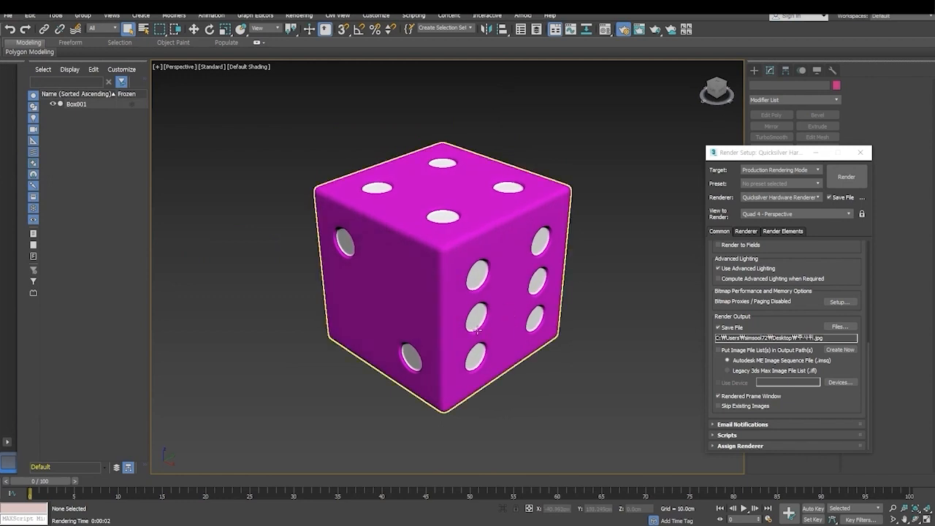
left_click(845, 184)
left_click(845, 184)
left_click(410, 291)
left_click(443, 279)
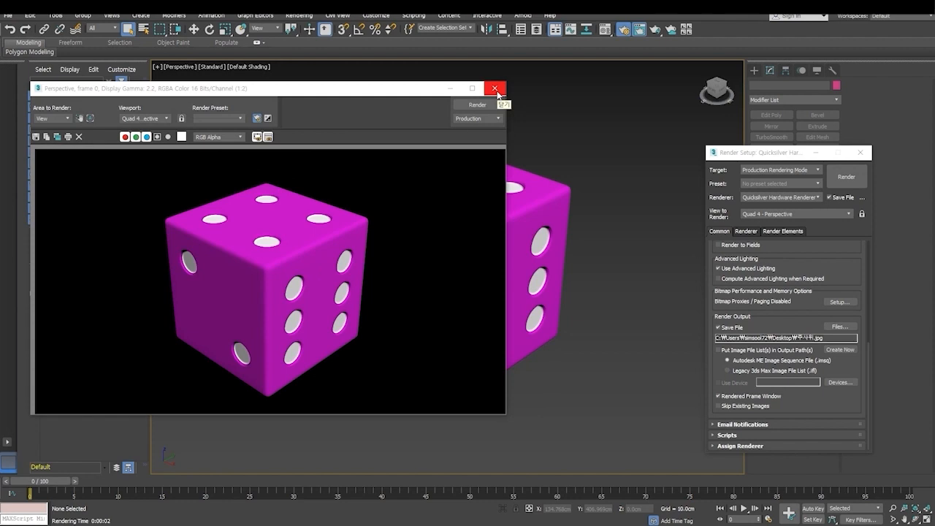
left_click_drag(368, 94, 409, 125)
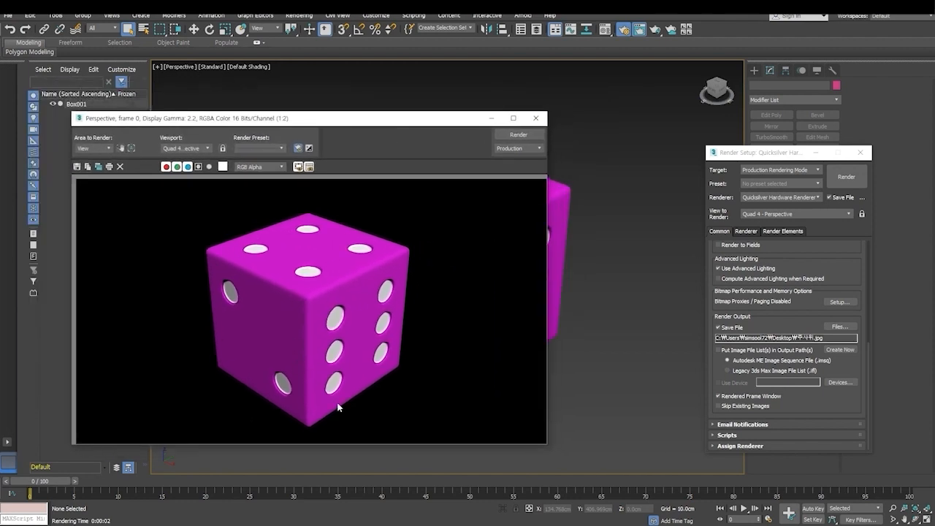